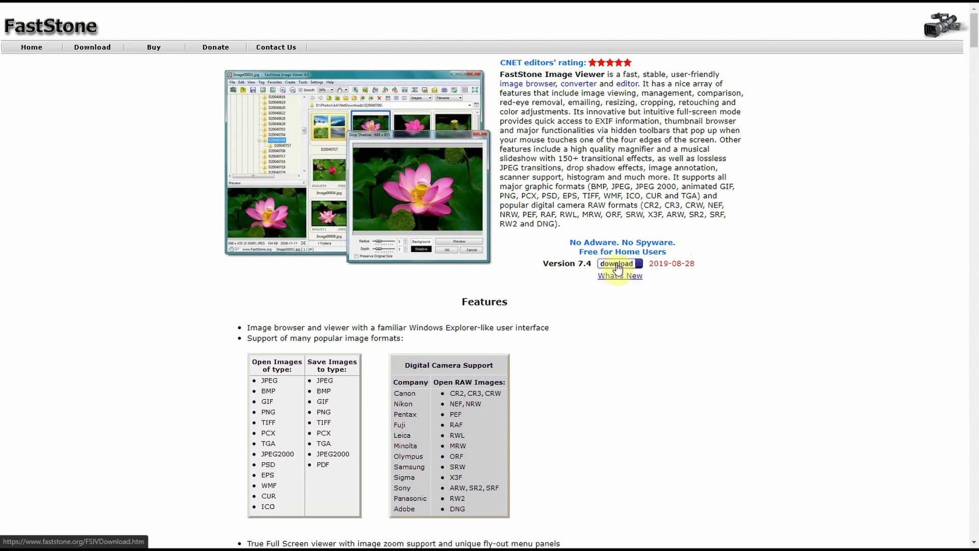
Review the FastStone Image Viewer feature list and version history, and check the licence terms and prices on the order page
{"action": "scroll", "coordinate": [618, 268], "scroll_direction": "down", "scroll_amount": 9}
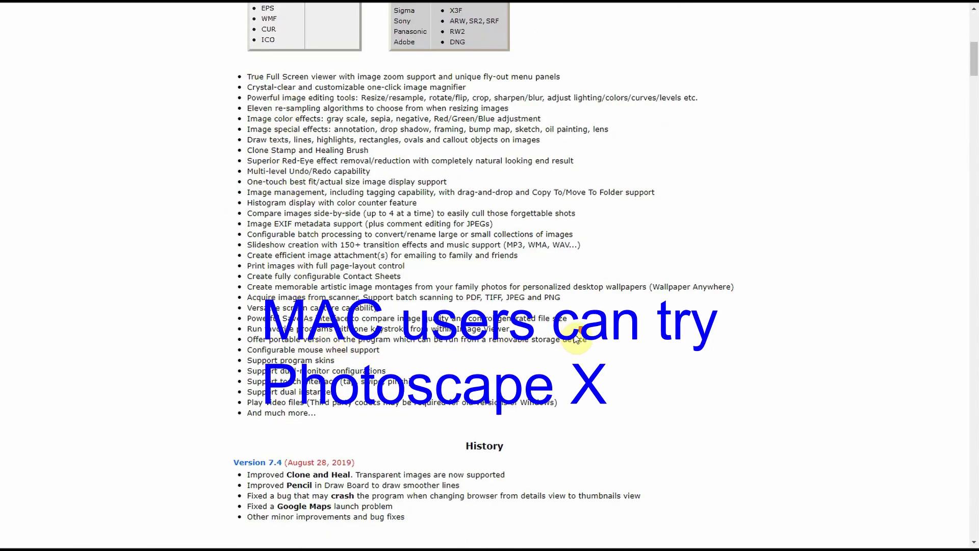
{"action": "scroll", "coordinate": [574, 357], "scroll_direction": "down", "scroll_amount": 7}
{"action": "scroll", "coordinate": [577, 322], "scroll_direction": "up", "scroll_amount": 16}
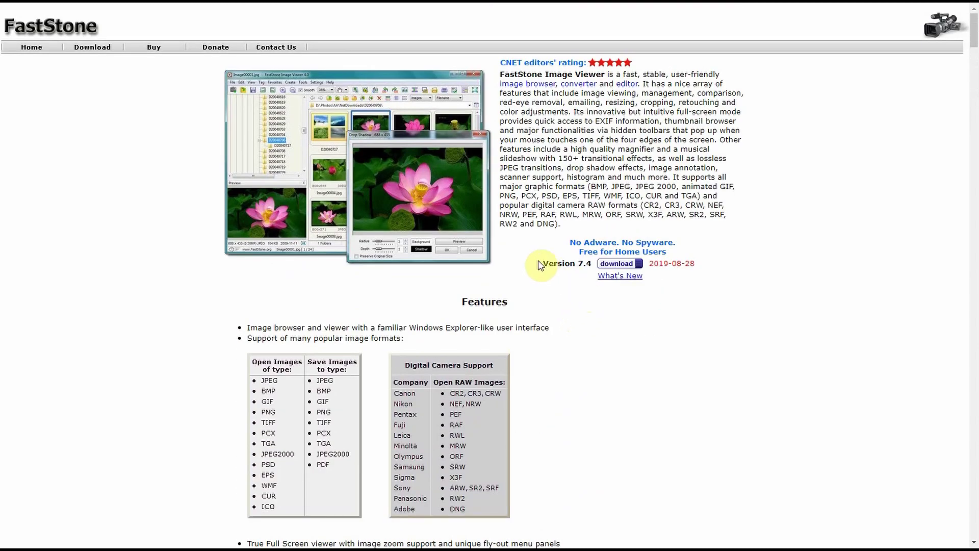
{"action": "left_click", "coordinate": [155, 48]}
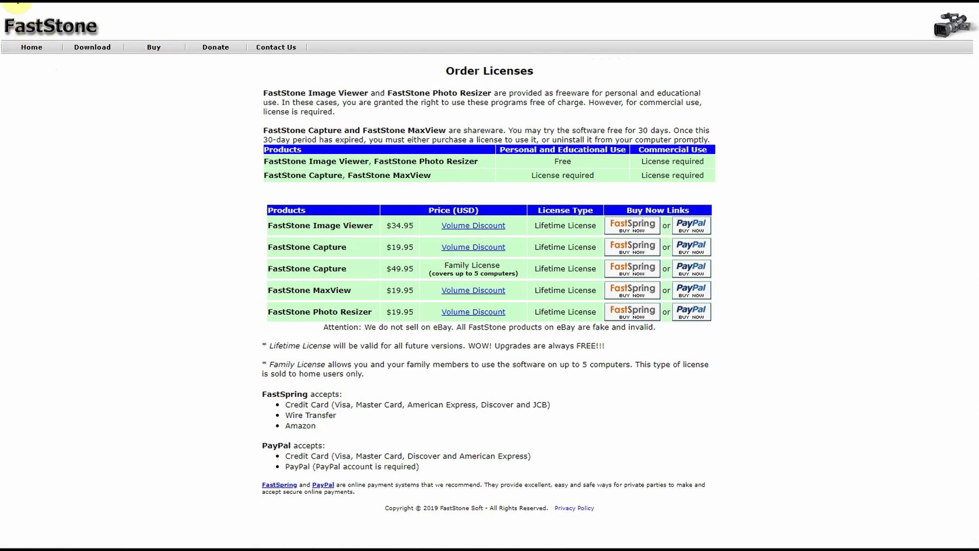
{"action": "left_click", "coordinate": [17, 1]}
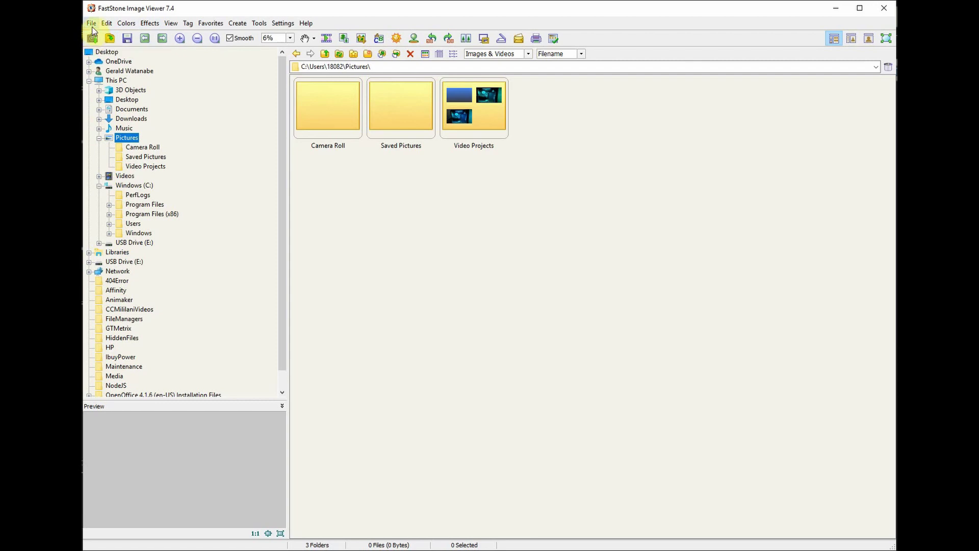
{"action": "left_click", "coordinate": [92, 24]}
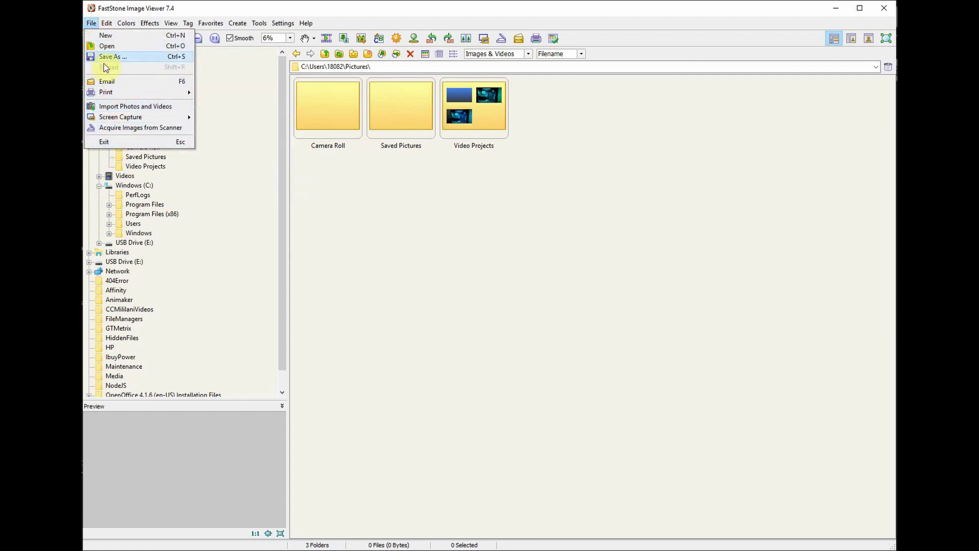
{"action": "mouse_move", "coordinate": [112, 27]}
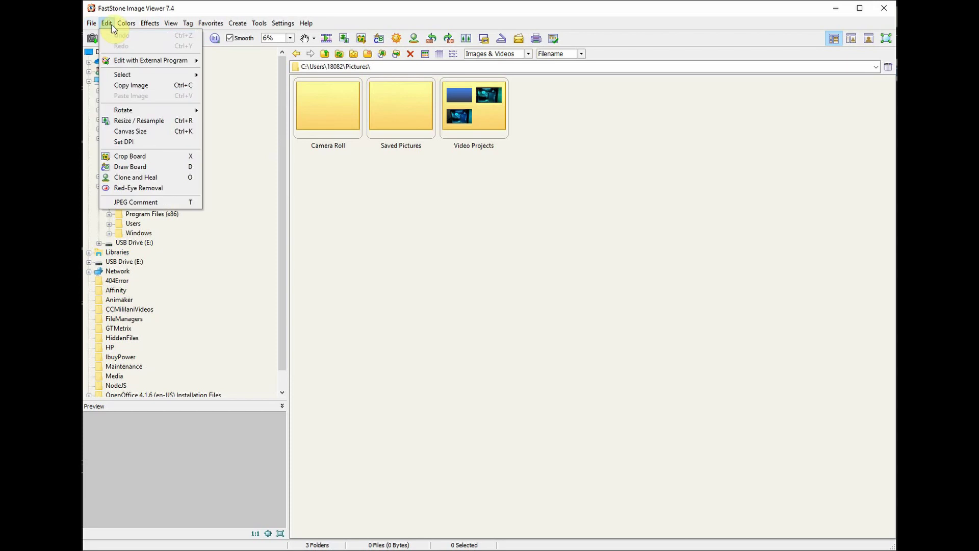
{"action": "mouse_move", "coordinate": [130, 112]}
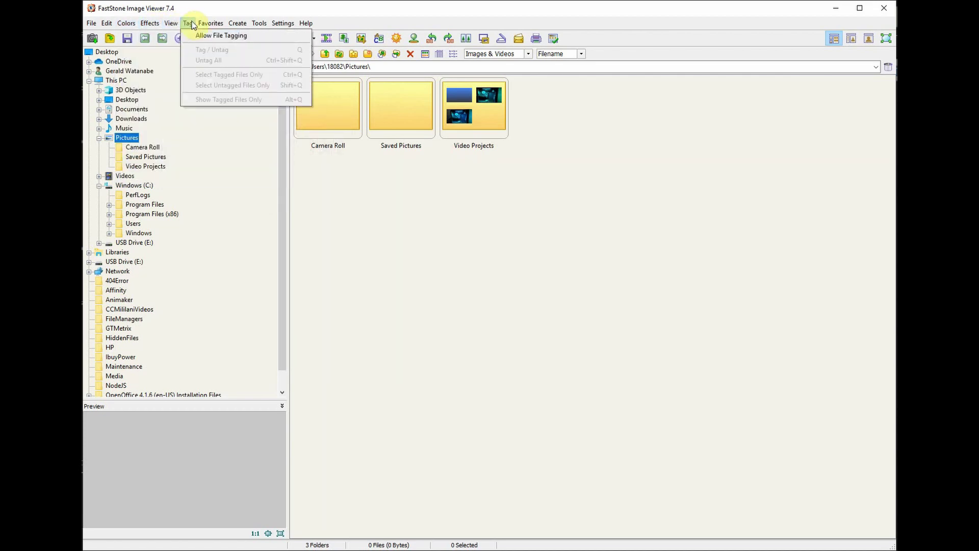
Try the Dark Skin for the interface and switch back to the Bright Skin
{"action": "mouse_move", "coordinate": [237, 24]}
{"action": "mouse_move", "coordinate": [283, 24]}
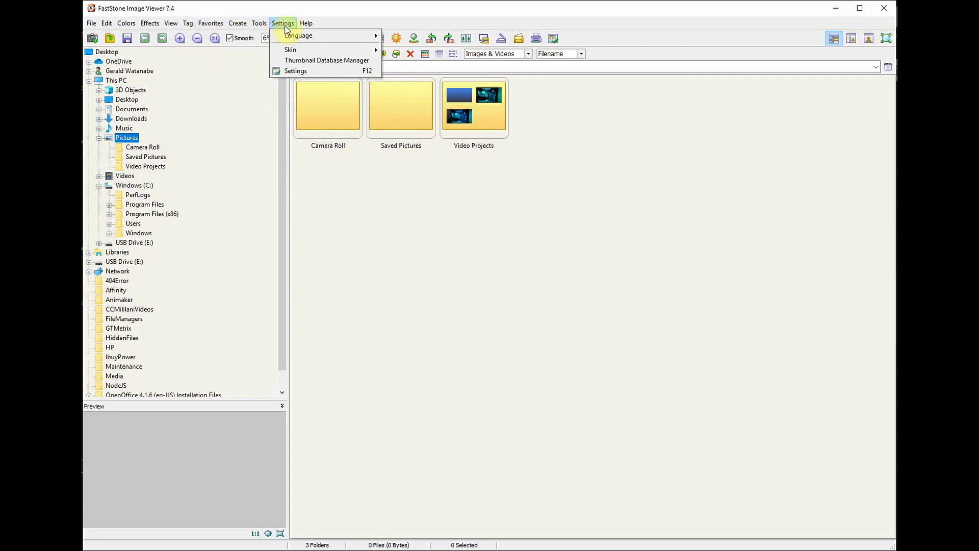
{"action": "mouse_move", "coordinate": [288, 50]}
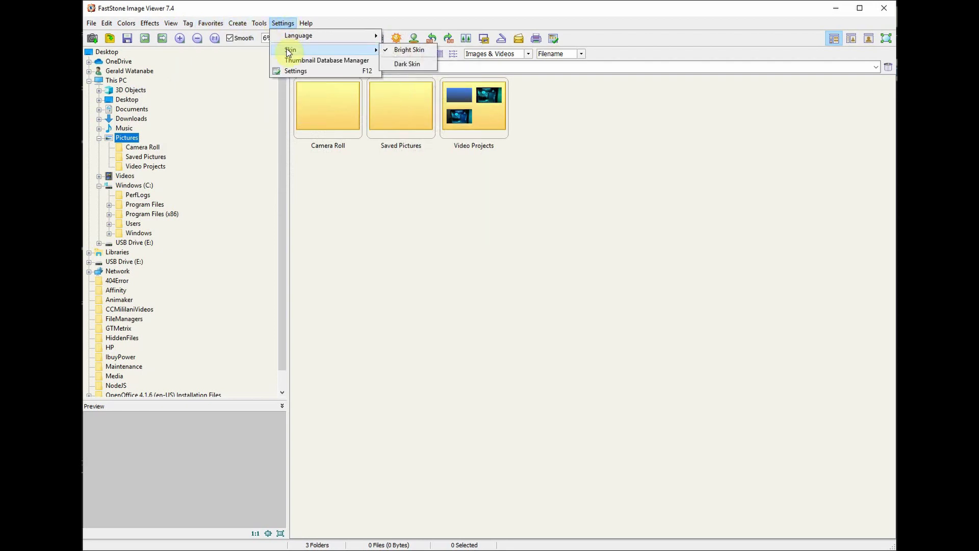
{"action": "left_click", "coordinate": [411, 64]}
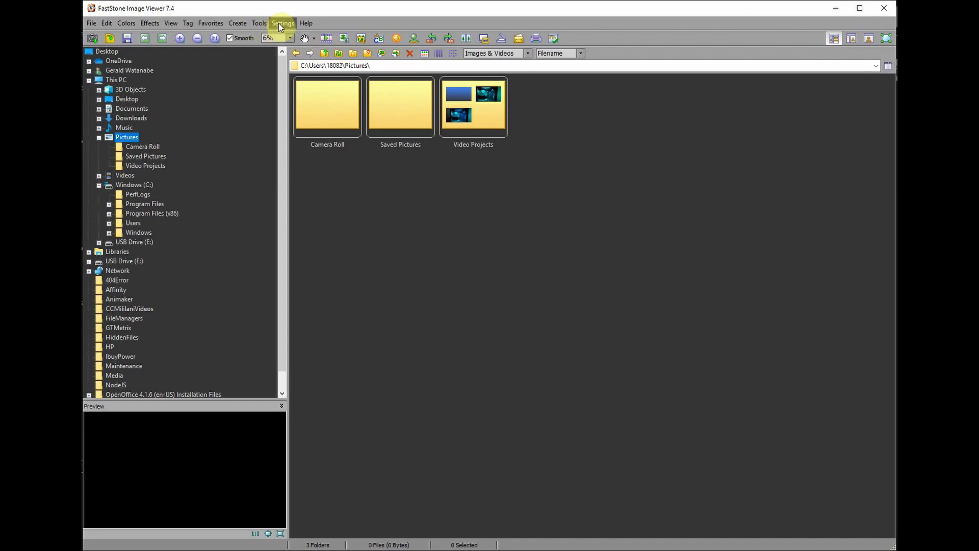
{"action": "left_click", "coordinate": [281, 23]}
{"action": "mouse_move", "coordinate": [366, 54]}
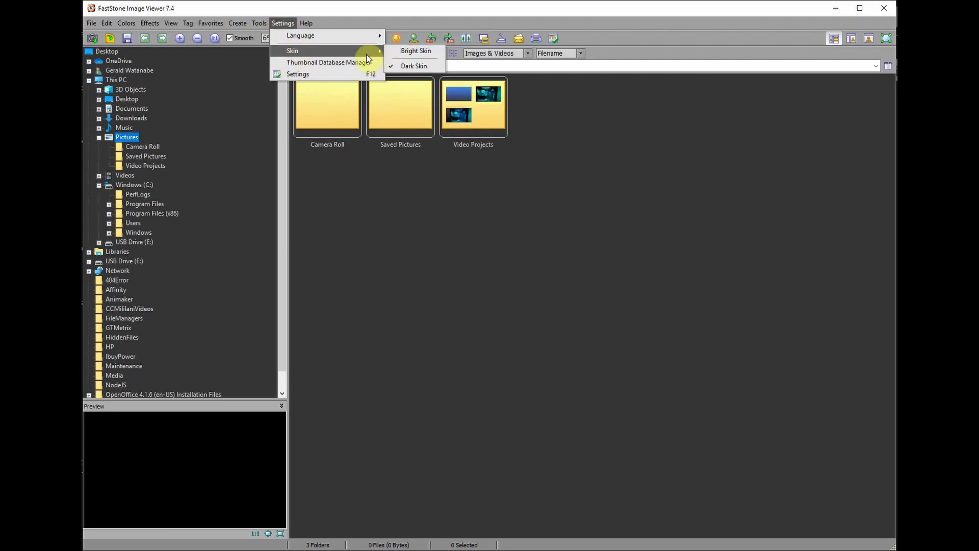
{"action": "left_click", "coordinate": [414, 51]}
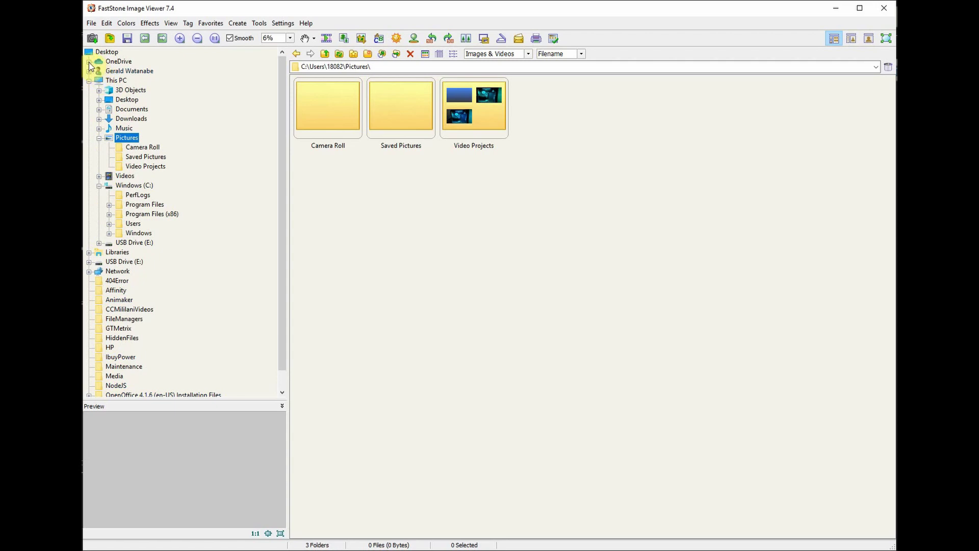
Open the Desktop folder and show the gazebo photo DSC_0008.NEF in the preview
{"action": "left_click", "coordinate": [104, 52]}
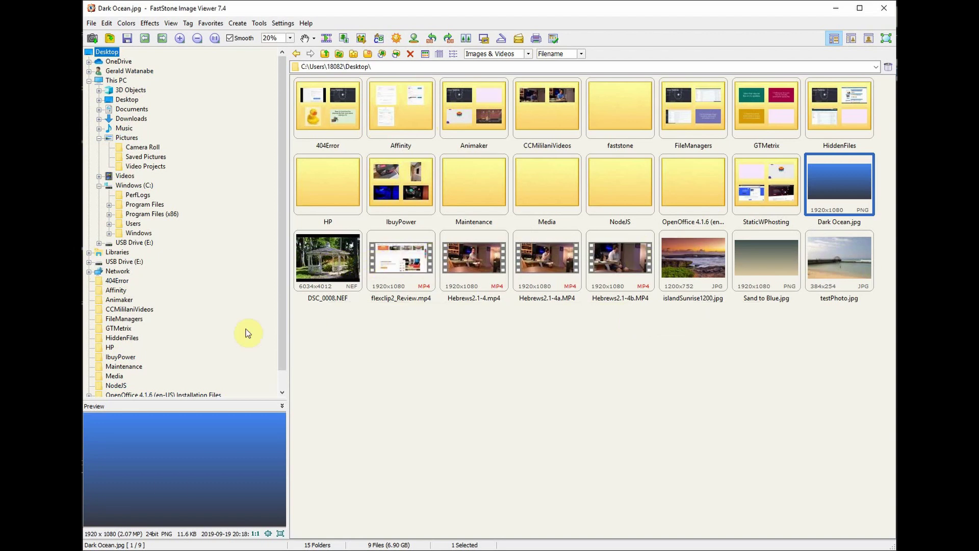
{"action": "left_click", "coordinate": [315, 275]}
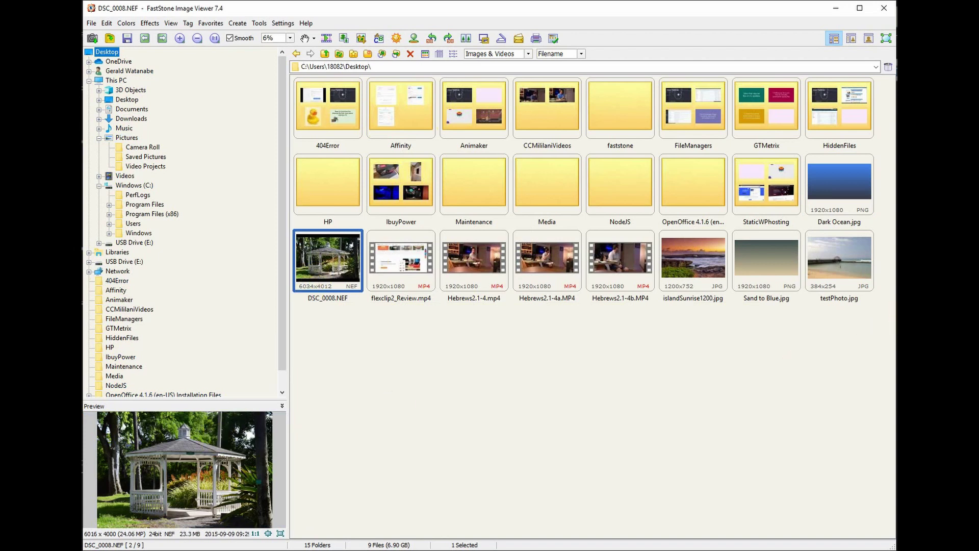
{"action": "key", "text": "ctrl+space"}
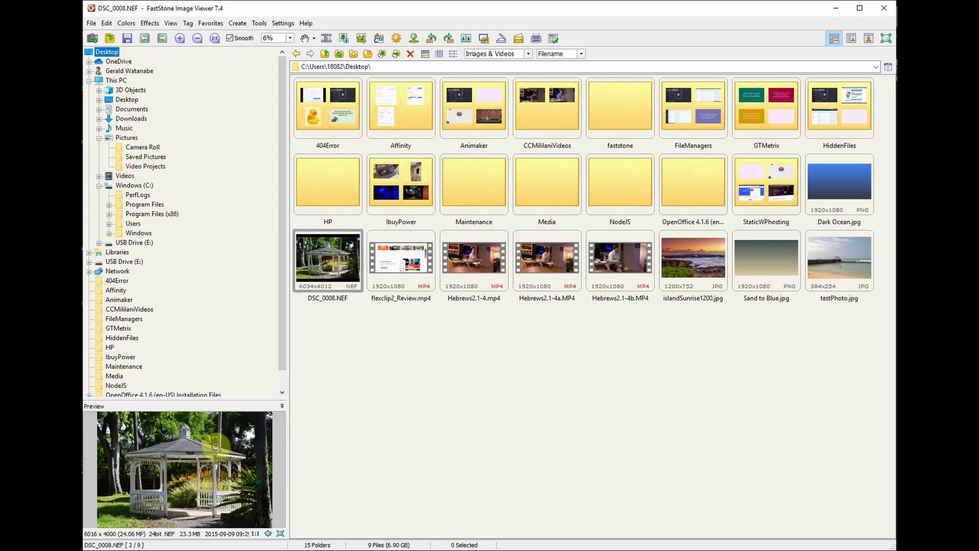
Inspect DSC_0008.NEF magnified in the preview and in full-screen view, and return to the file browser
{"action": "left_click", "coordinate": [212, 473]}
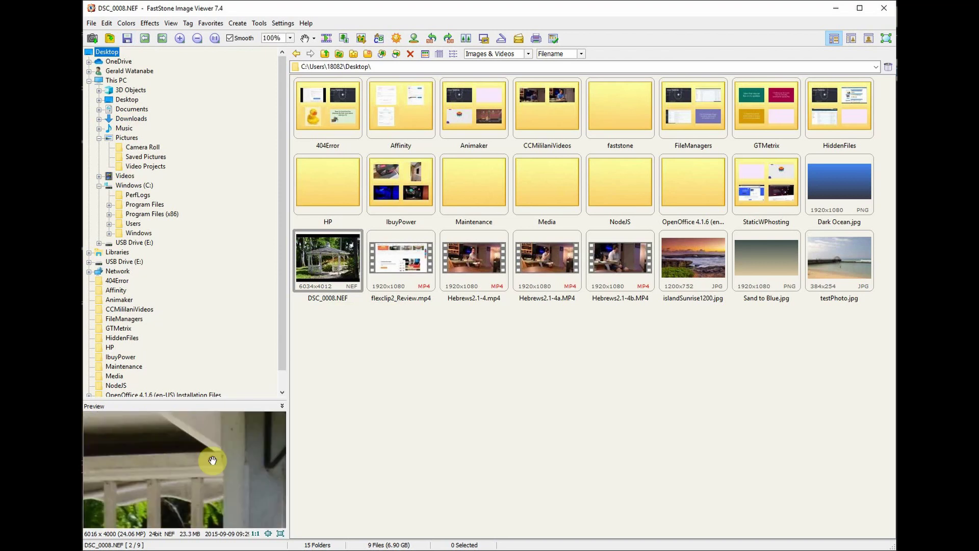
{"action": "double_click", "coordinate": [323, 252]}
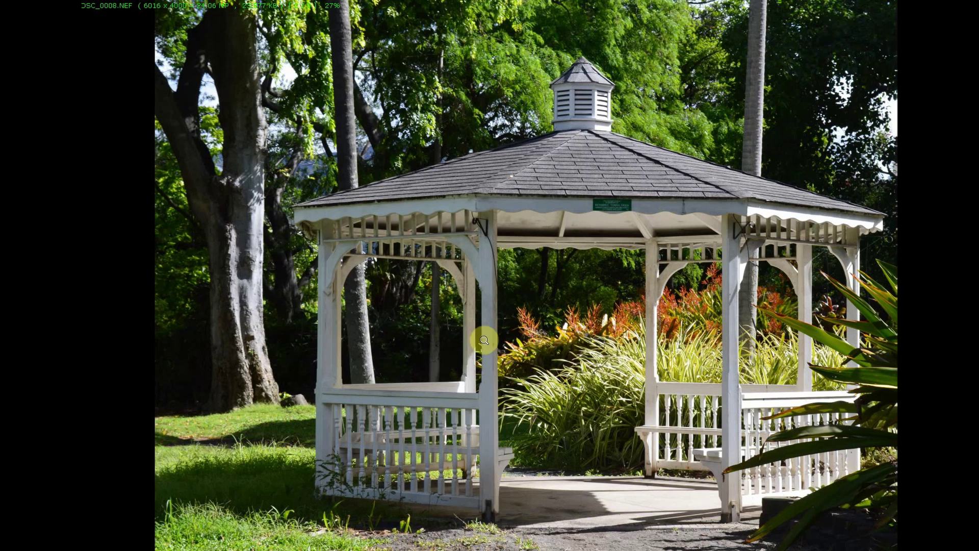
{"action": "left_click", "coordinate": [554, 144]}
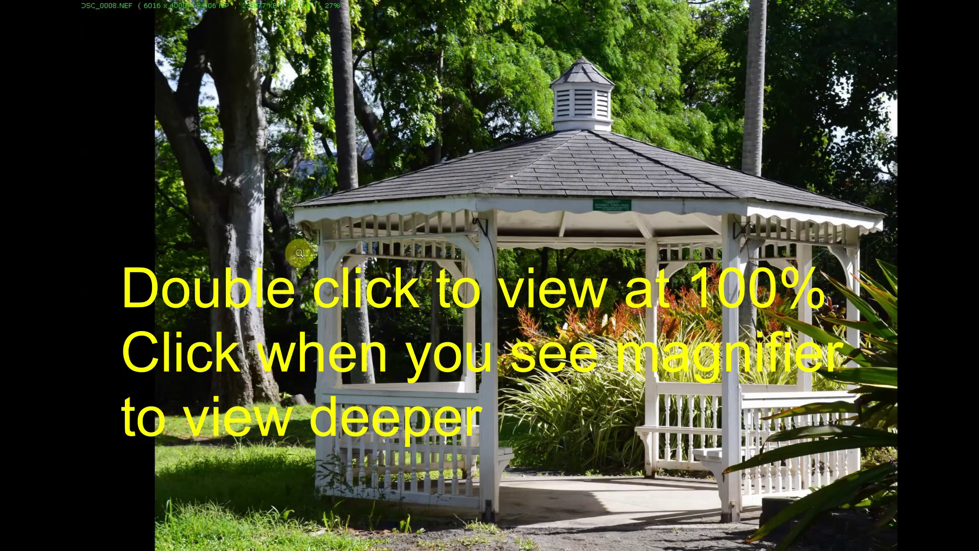
{"action": "double_click", "coordinate": [234, 170]}
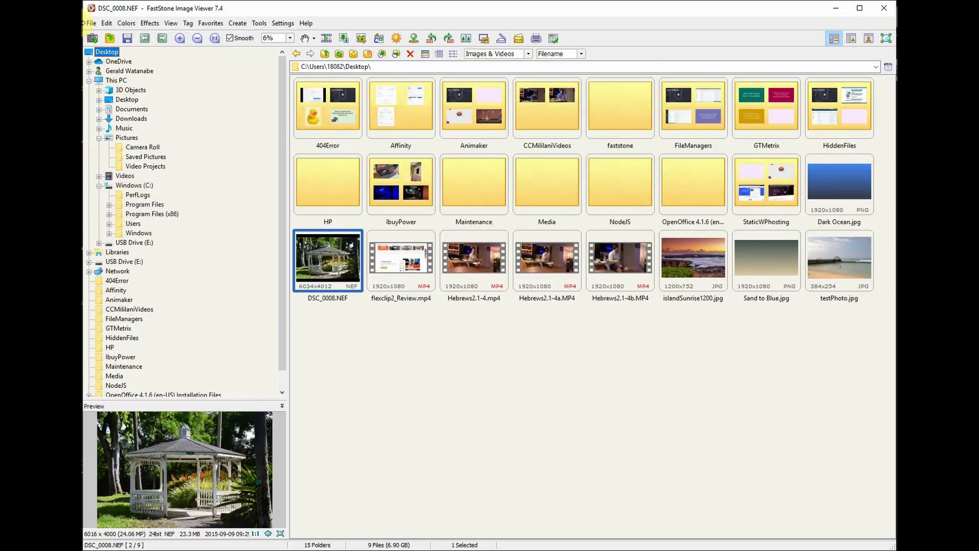
Rotate the gazebo photo DSC_0008.NEF to the left
{"action": "left_click", "coordinate": [107, 23]}
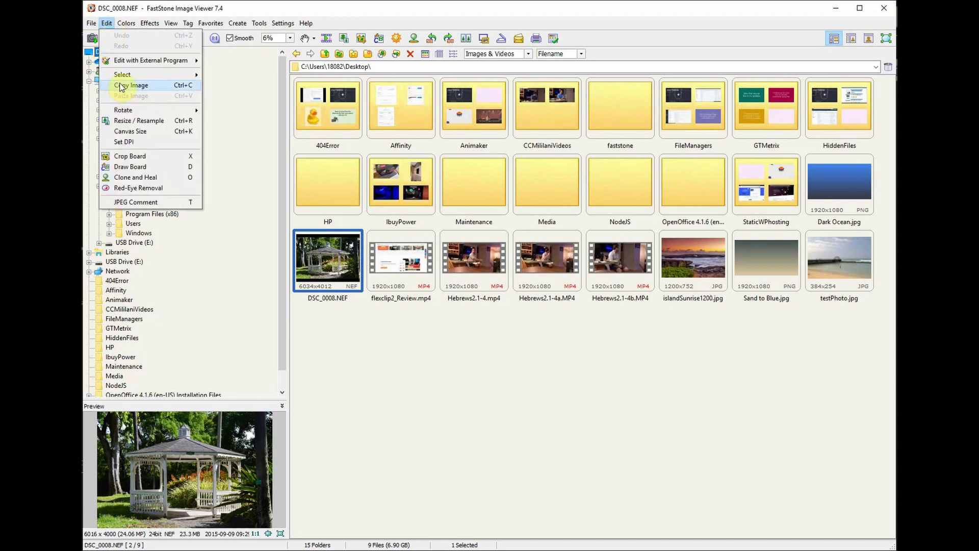
{"action": "mouse_move", "coordinate": [124, 110]}
{"action": "left_click", "coordinate": [219, 110]}
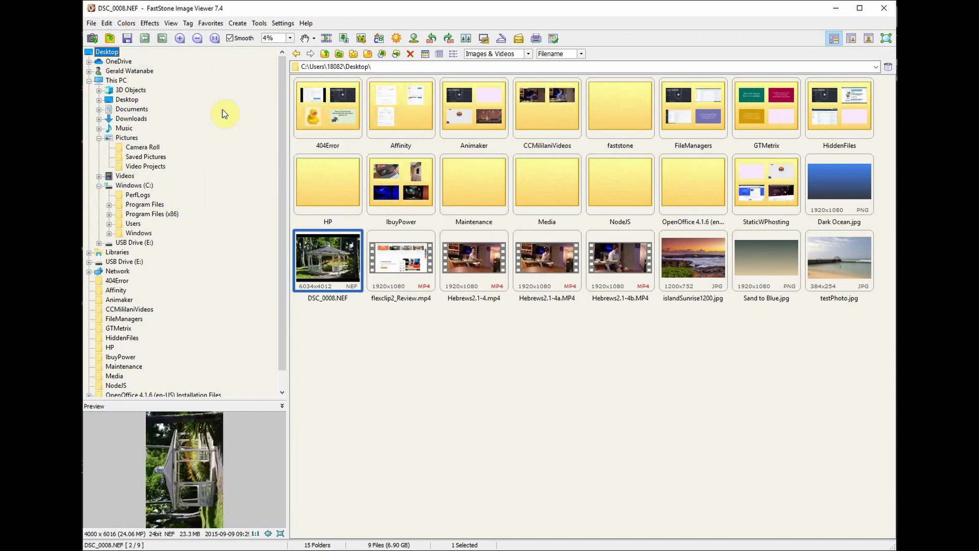
Rotate the gazebo photo back to the right
{"action": "left_click", "coordinate": [107, 23]}
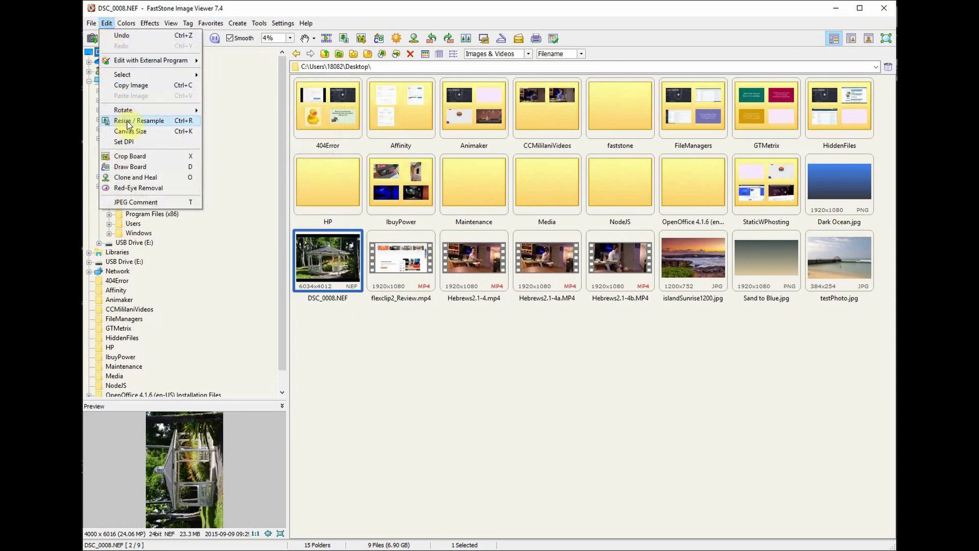
{"action": "mouse_move", "coordinate": [194, 111]}
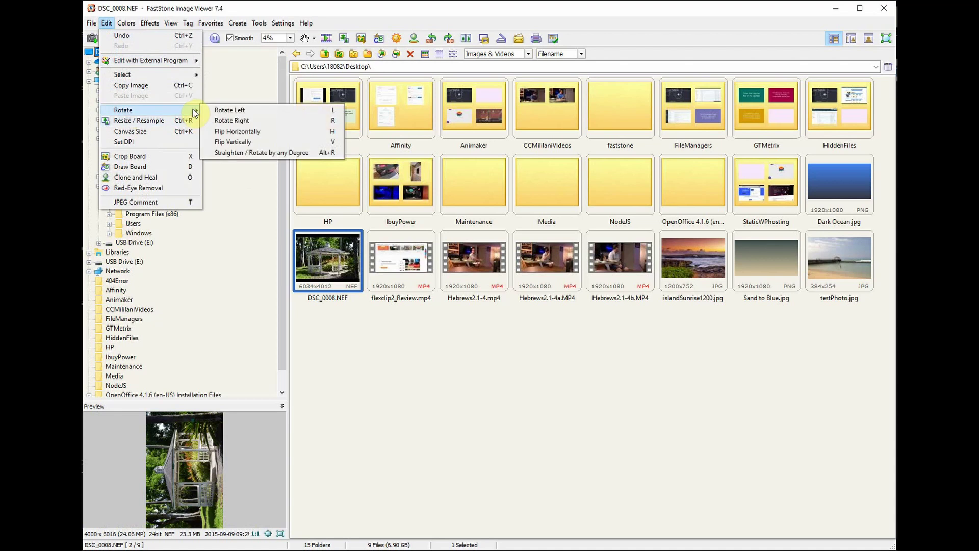
{"action": "left_click", "coordinate": [222, 120]}
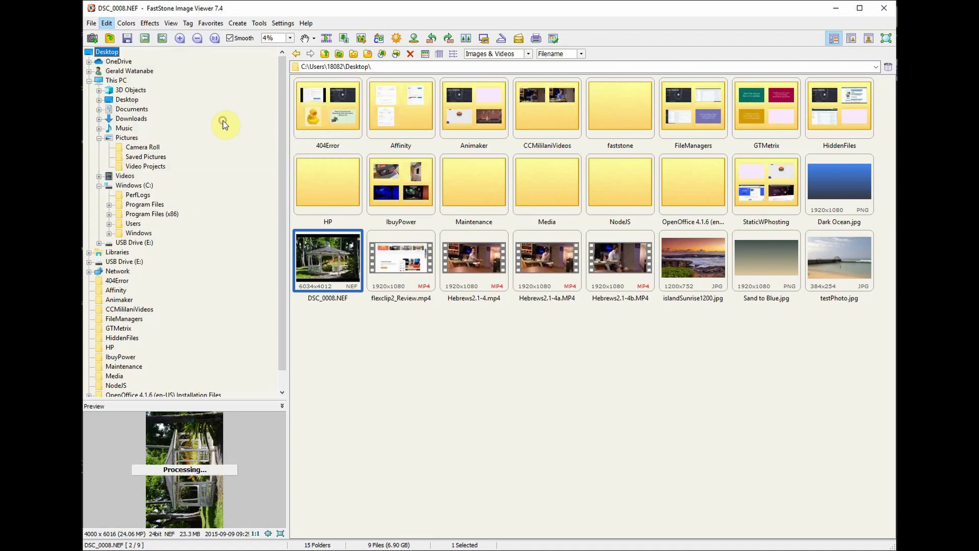
Flip the gazebo photo horizontally and undo the flip
{"action": "left_click", "coordinate": [107, 23]}
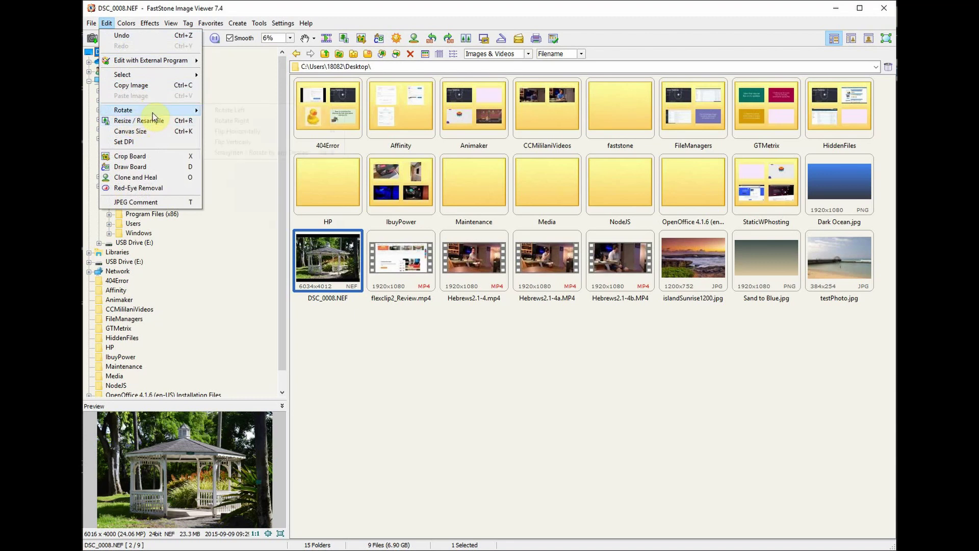
{"action": "mouse_move", "coordinate": [152, 112]}
{"action": "left_click", "coordinate": [230, 131]}
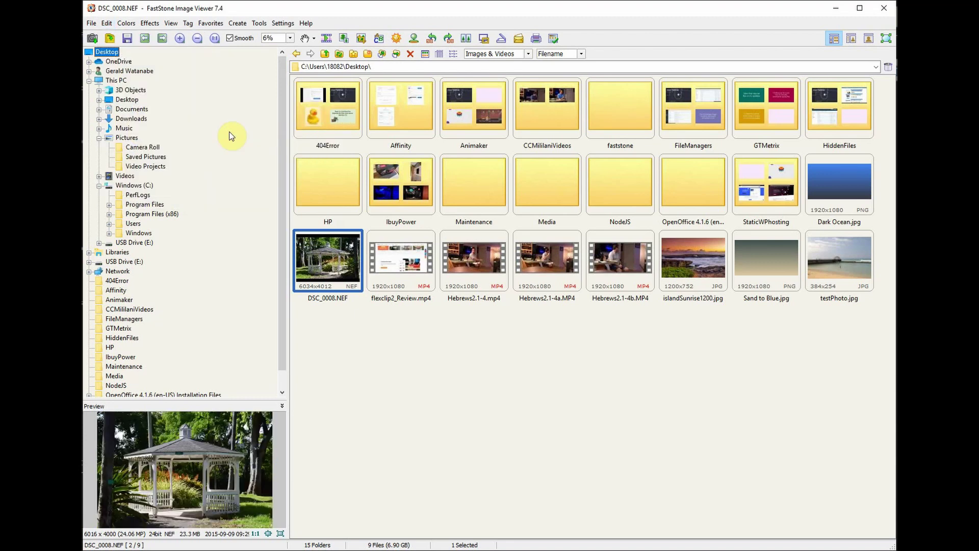
{"action": "left_click", "coordinate": [107, 24]}
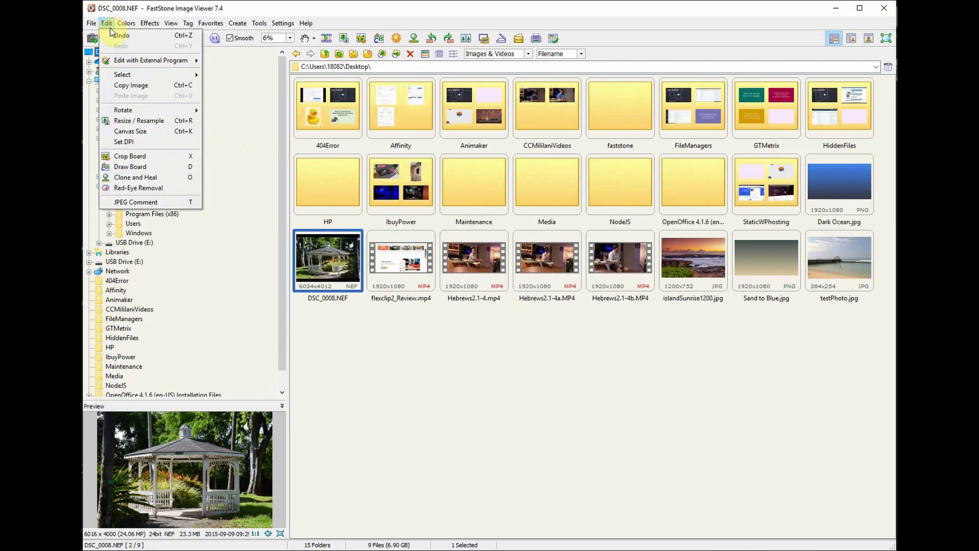
{"action": "left_click", "coordinate": [117, 33]}
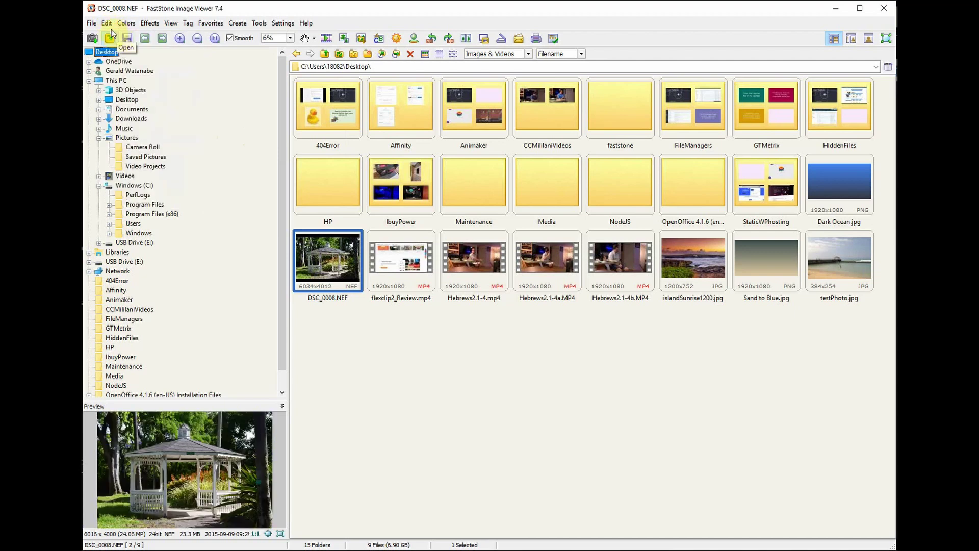
Resize the gazebo photo to a width of 800 pixels with the aspect ratio preserved
{"action": "left_click", "coordinate": [106, 23]}
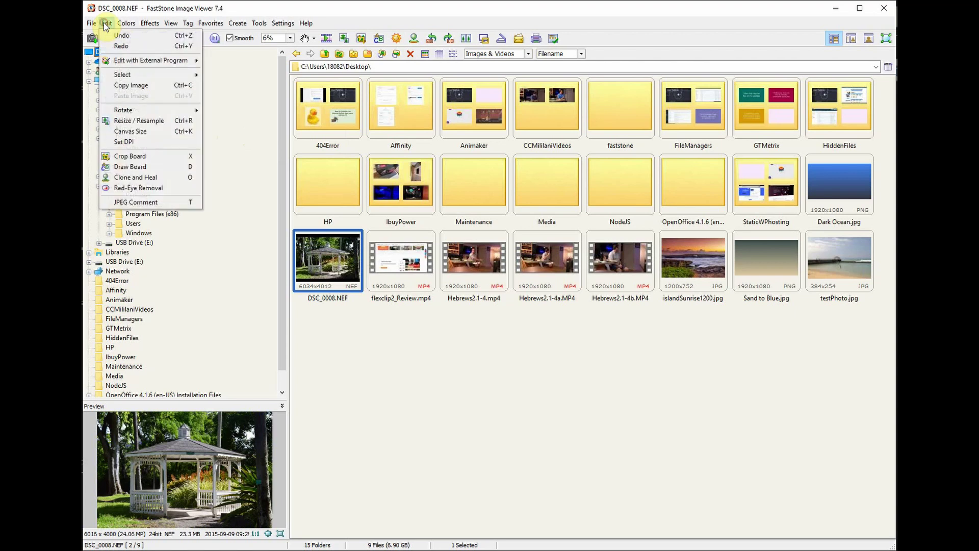
{"action": "left_click", "coordinate": [128, 121]}
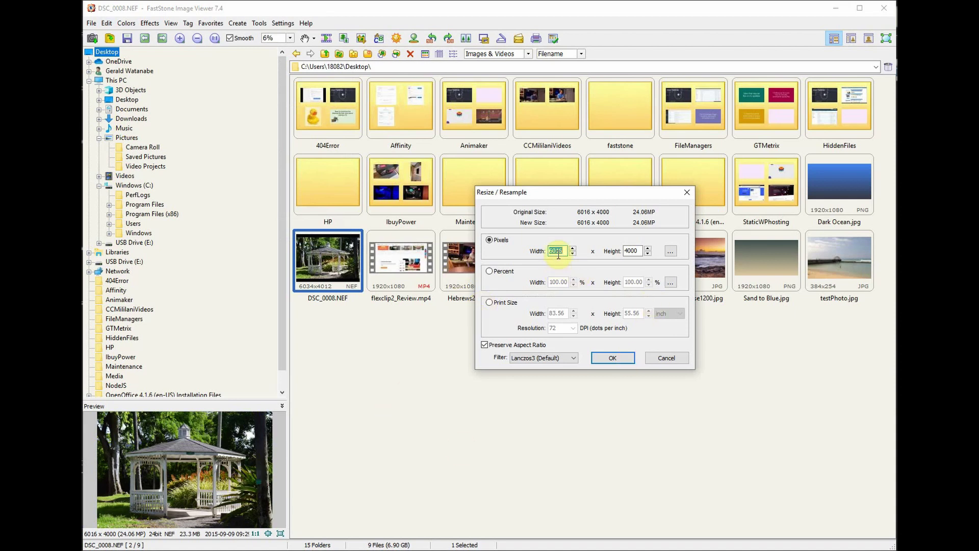
{"action": "type", "text": "800"}
{"action": "left_click", "coordinate": [614, 359]}
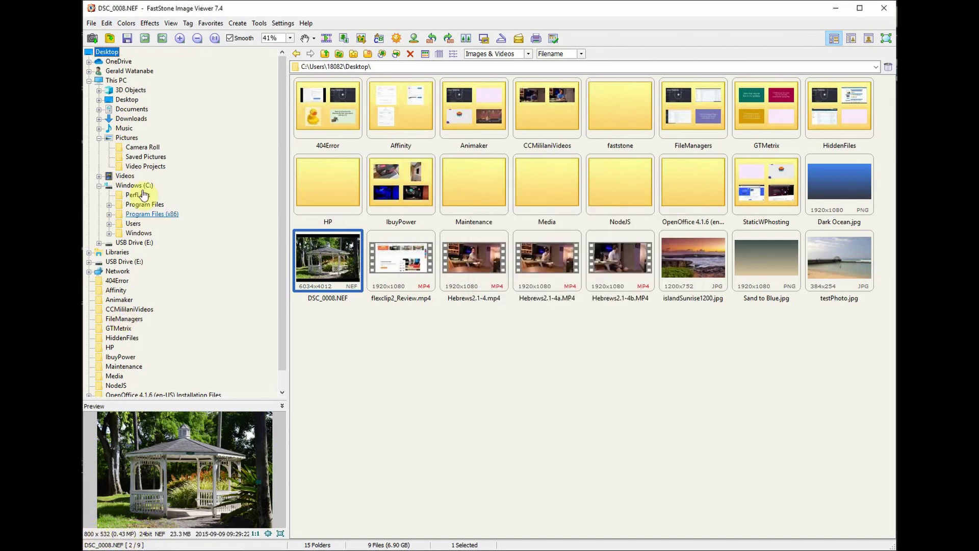
Select flexclip2_Review.mp4 and discard the unsaved changes to DSC_0008.NEF
{"action": "left_click", "coordinate": [88, 25]}
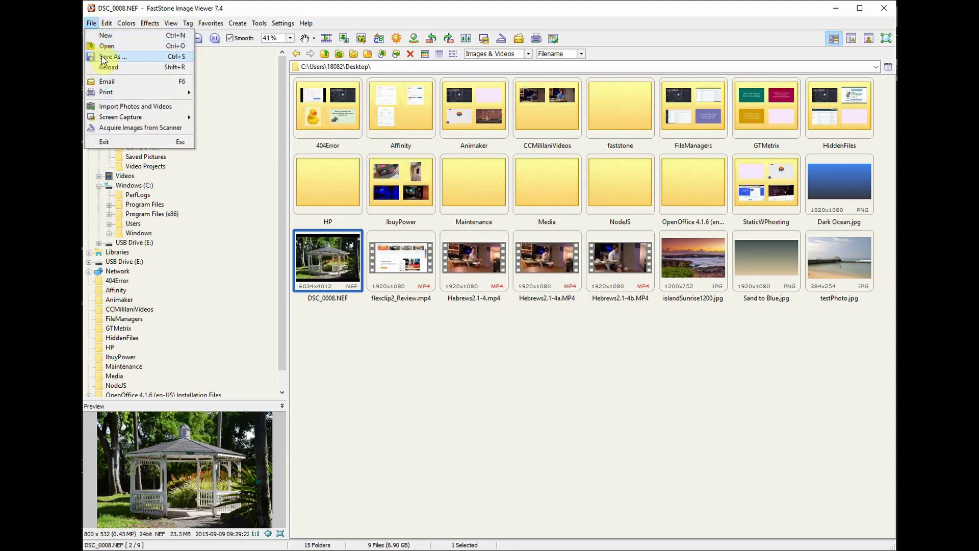
{"action": "left_click", "coordinate": [549, 387]}
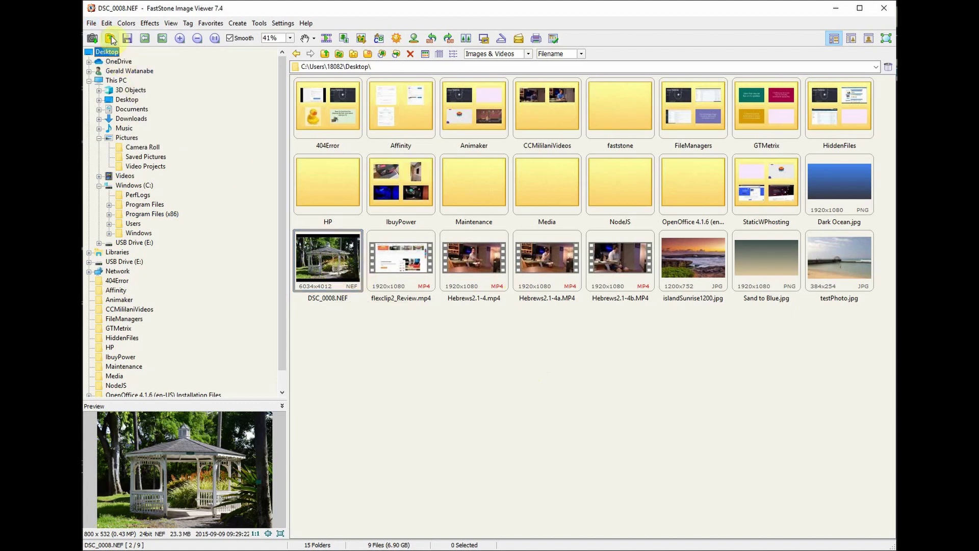
{"action": "left_click", "coordinate": [407, 268]}
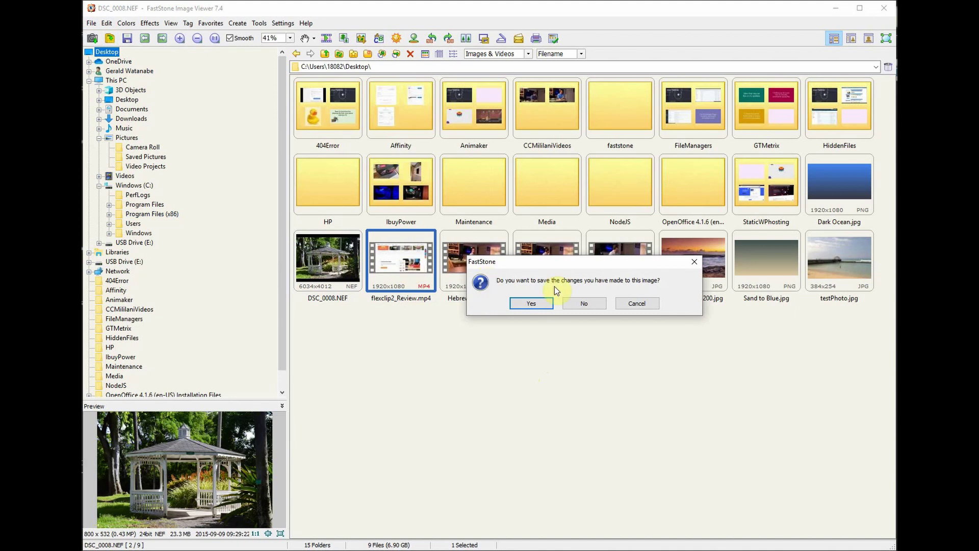
{"action": "left_click", "coordinate": [584, 304]}
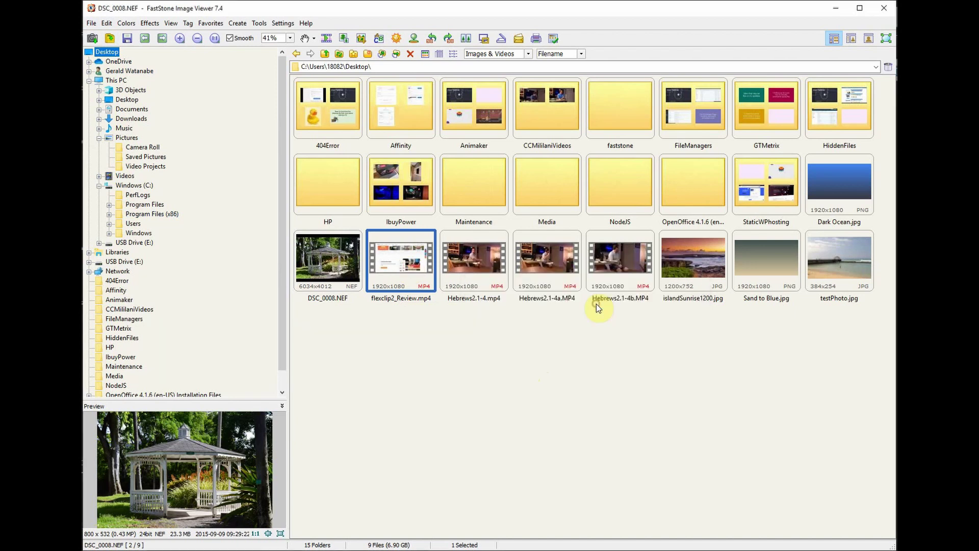
Resize DSC_0008.NEF to a width of 800 pixels without preserving the aspect ratio, and undo the resize
{"action": "left_click", "coordinate": [309, 265]}
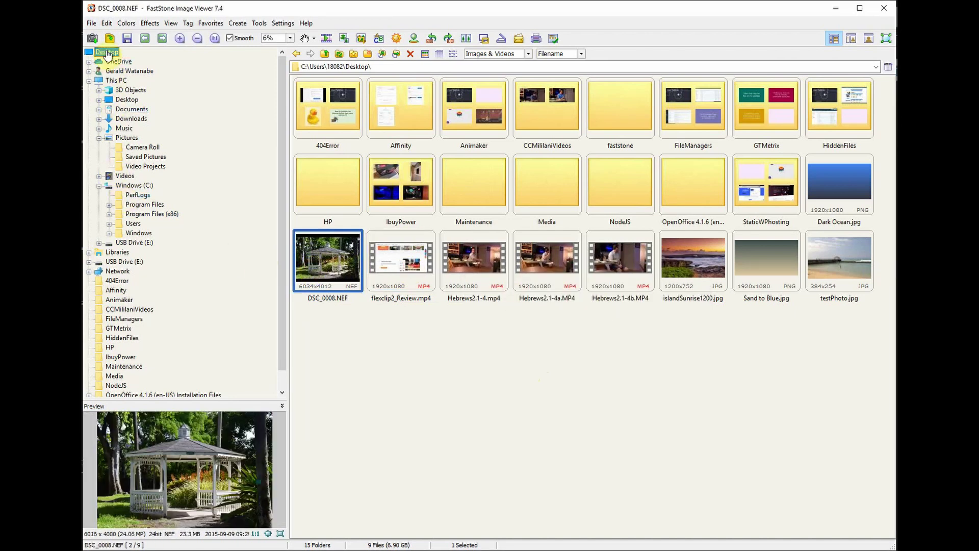
{"action": "left_click", "coordinate": [106, 24]}
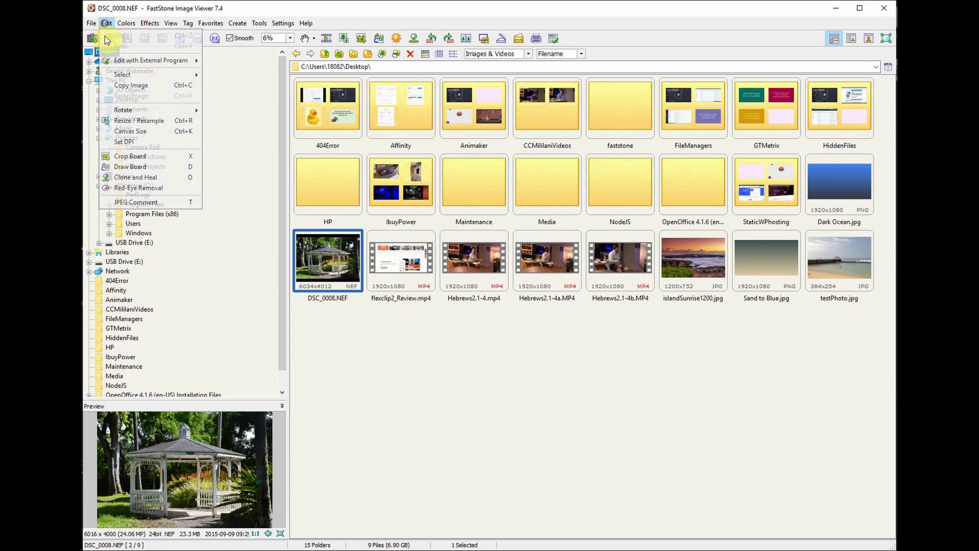
{"action": "left_click", "coordinate": [128, 121]}
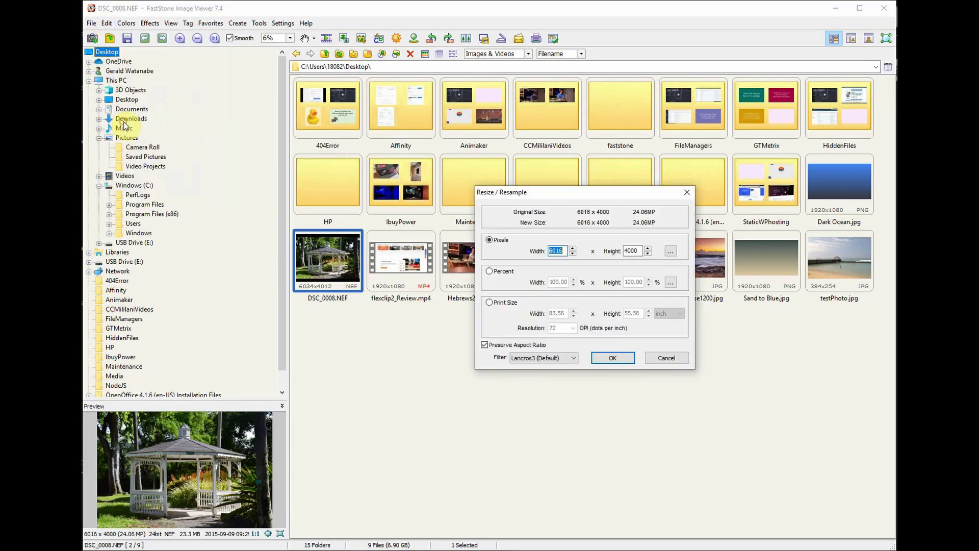
{"action": "left_click", "coordinate": [484, 345]}
{"action": "double_click", "coordinate": [559, 250]}
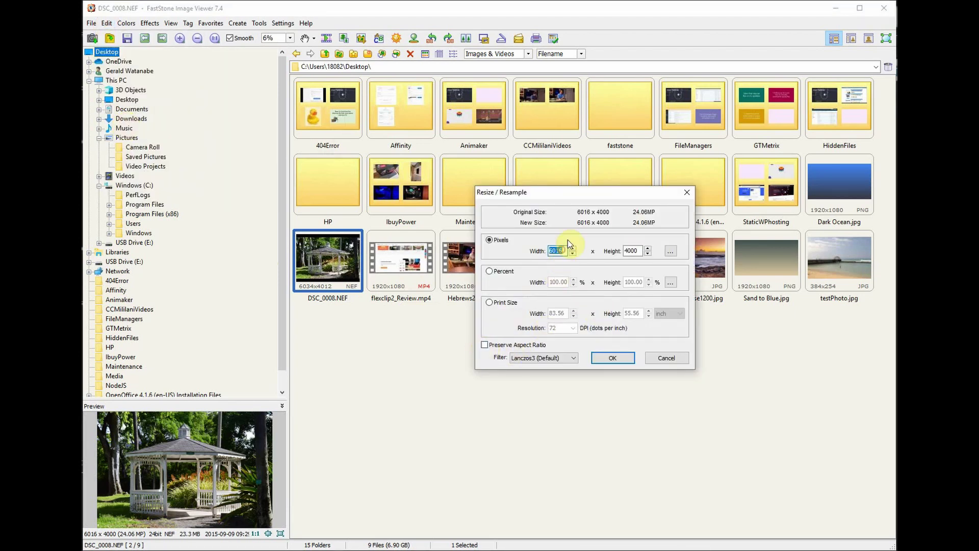
{"action": "type", "text": "800"}
{"action": "left_click", "coordinate": [610, 358]}
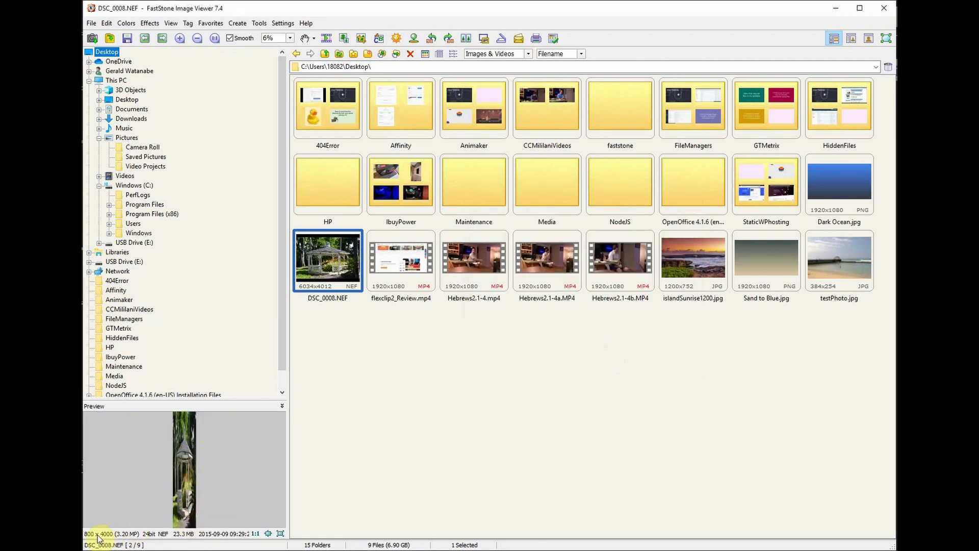
{"action": "left_click", "coordinate": [104, 23]}
{"action": "left_click", "coordinate": [118, 32]}
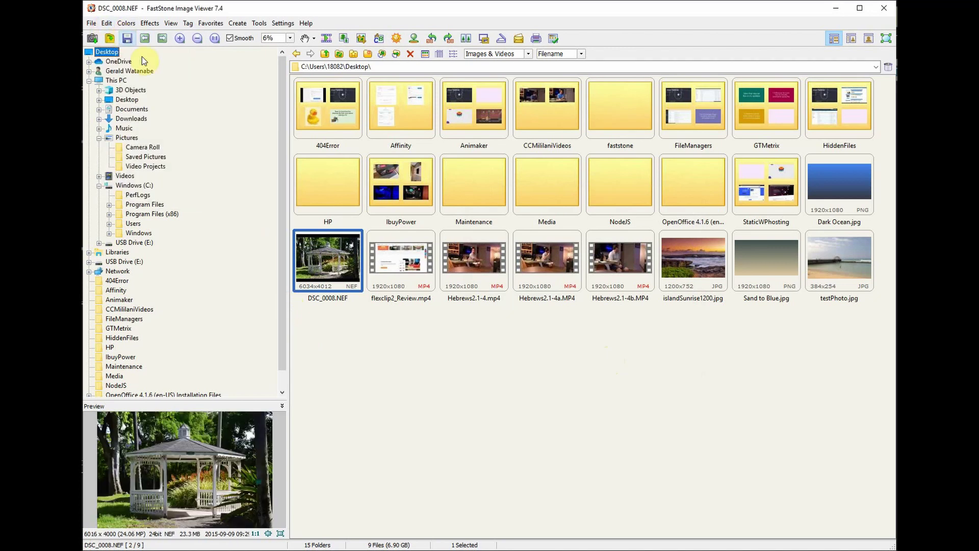
Turn Preserve Aspect Ratio back on in the resize options of DSC_0008.NEF and cancel without resizing
{"action": "left_click", "coordinate": [106, 23]}
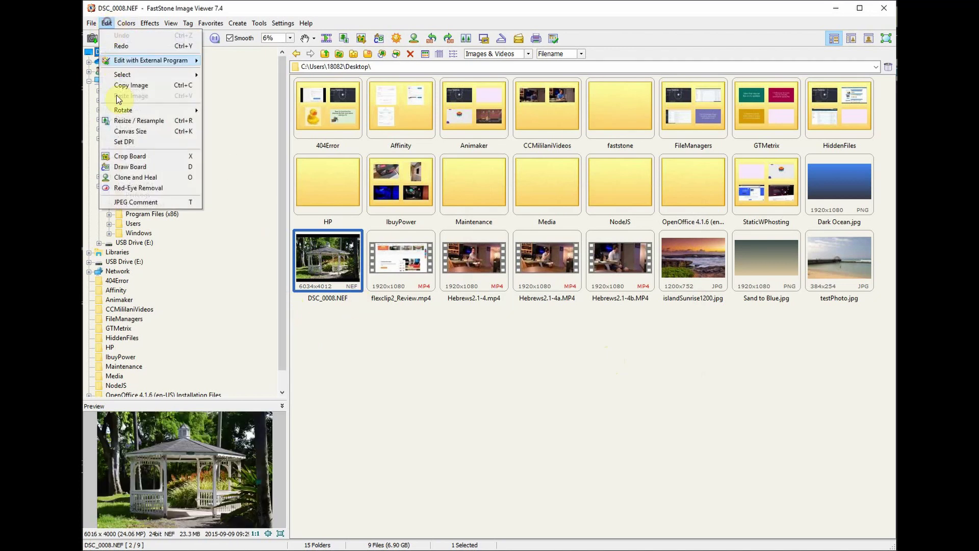
{"action": "left_click", "coordinate": [123, 121]}
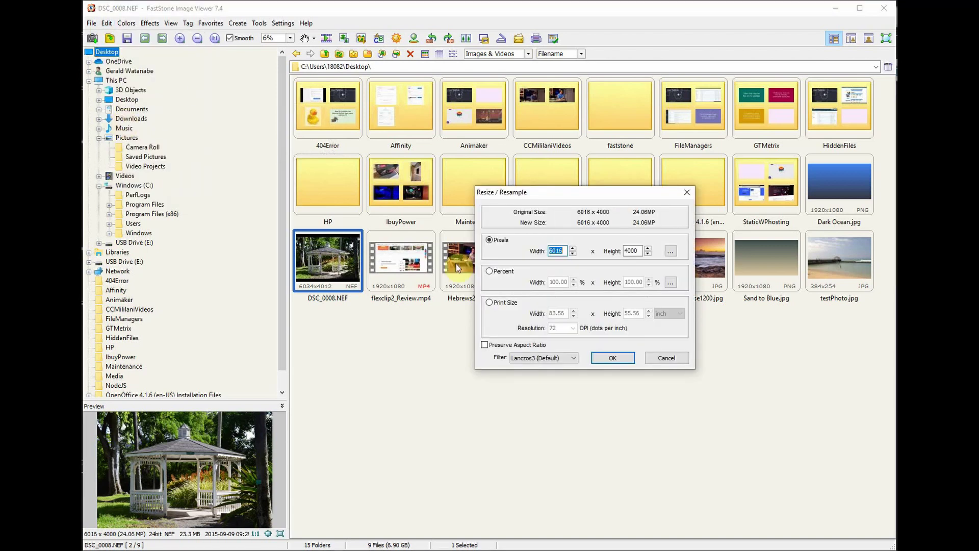
{"action": "left_click", "coordinate": [492, 345]}
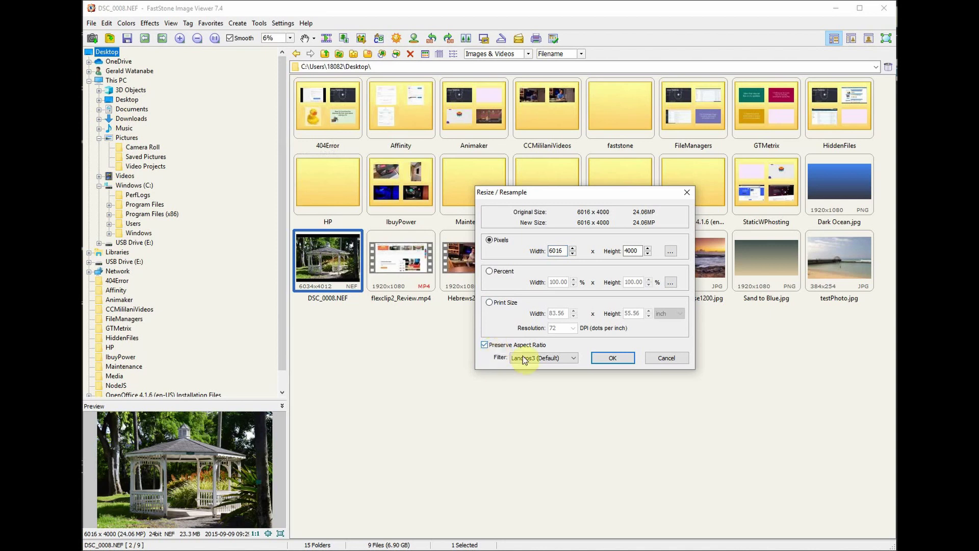
{"action": "left_click", "coordinate": [674, 358]}
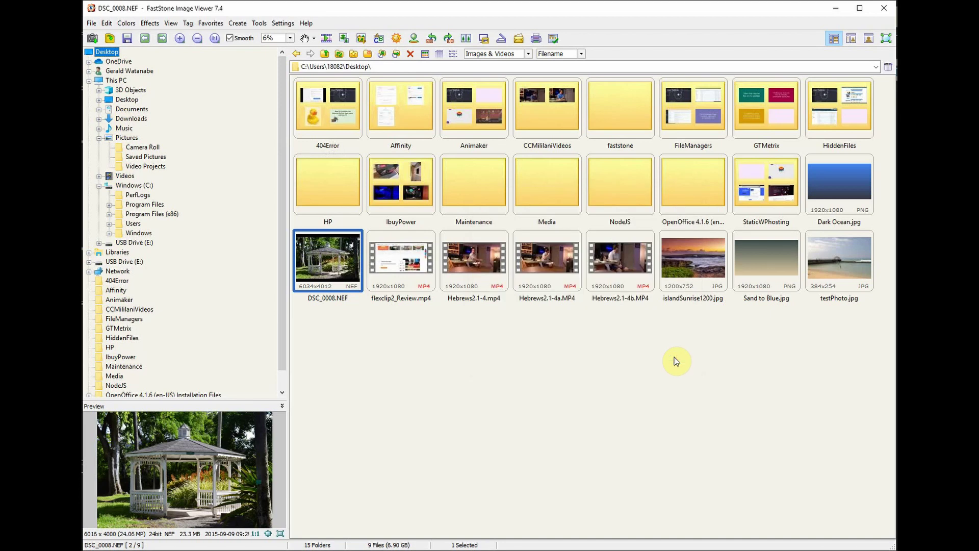
View the canvas size options for the gazebo photo and close them without applying anything
{"action": "left_click", "coordinate": [106, 24]}
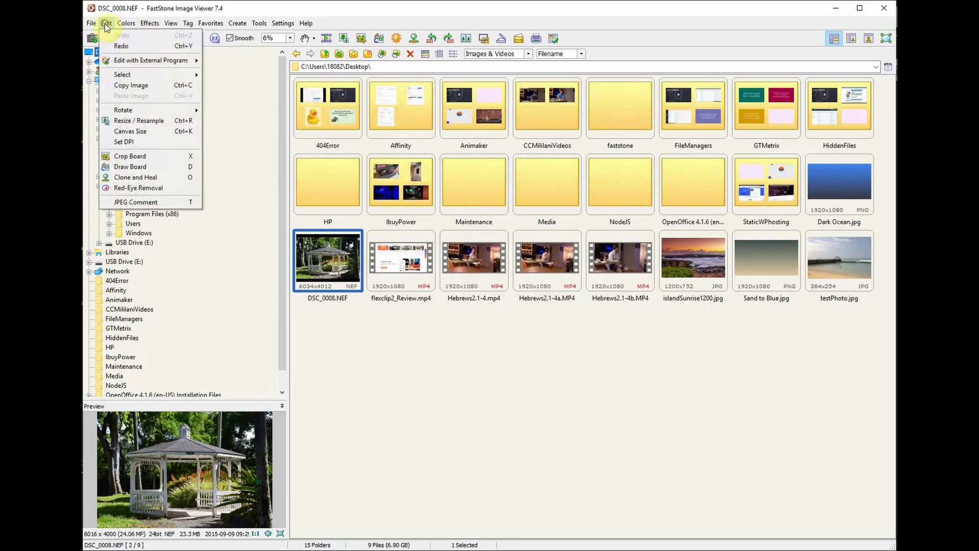
{"action": "left_click", "coordinate": [118, 133]}
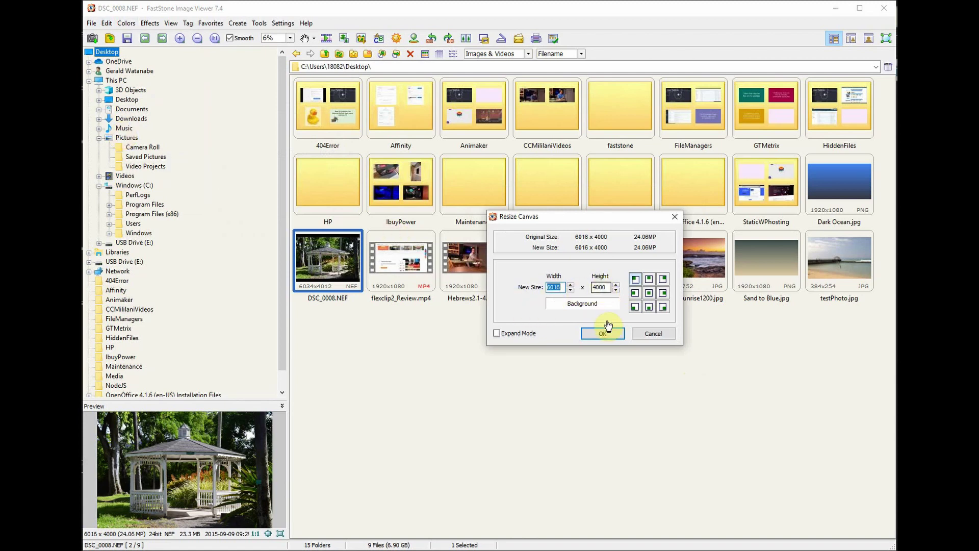
{"action": "left_click", "coordinate": [646, 336]}
Crop the gazebo photo freehand to an area of about 1359 x 1358 pixels around the cupola and upper roof
{"action": "left_click", "coordinate": [107, 23]}
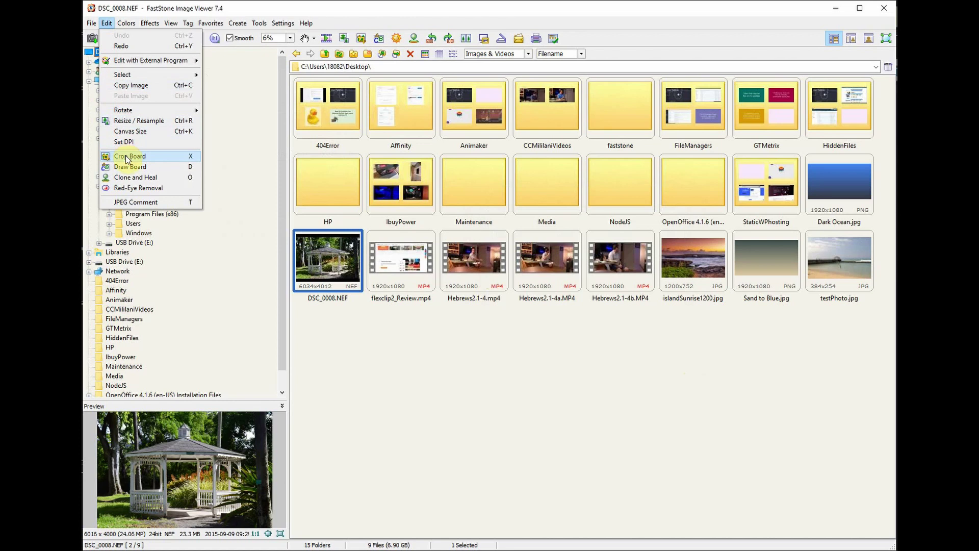
{"action": "left_click", "coordinate": [128, 156]}
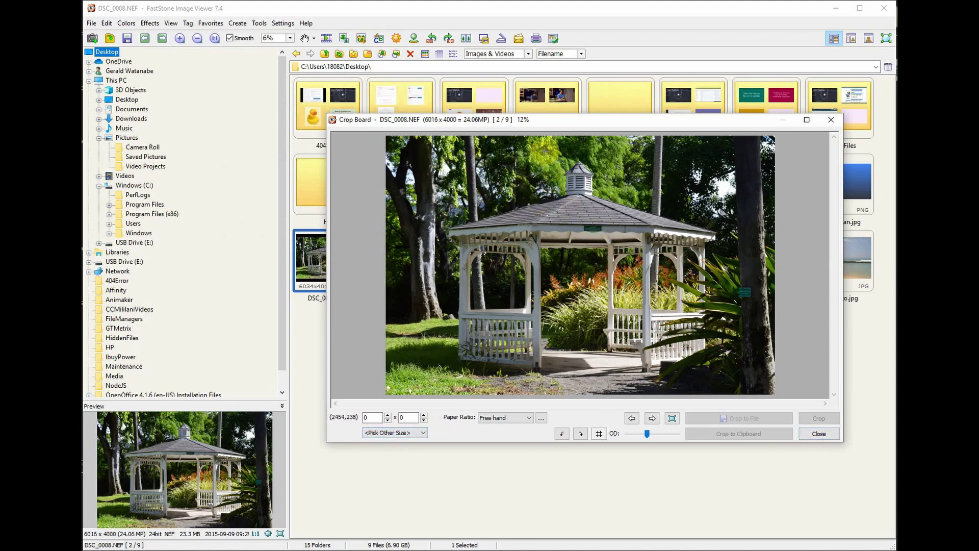
{"action": "mouse_move", "coordinate": [554, 151]}
{"action": "left_mouse_down"}
{"action": "mouse_move", "coordinate": [603, 174]}
{"action": "mouse_move", "coordinate": [622, 207]}
{"action": "left_mouse_up"}
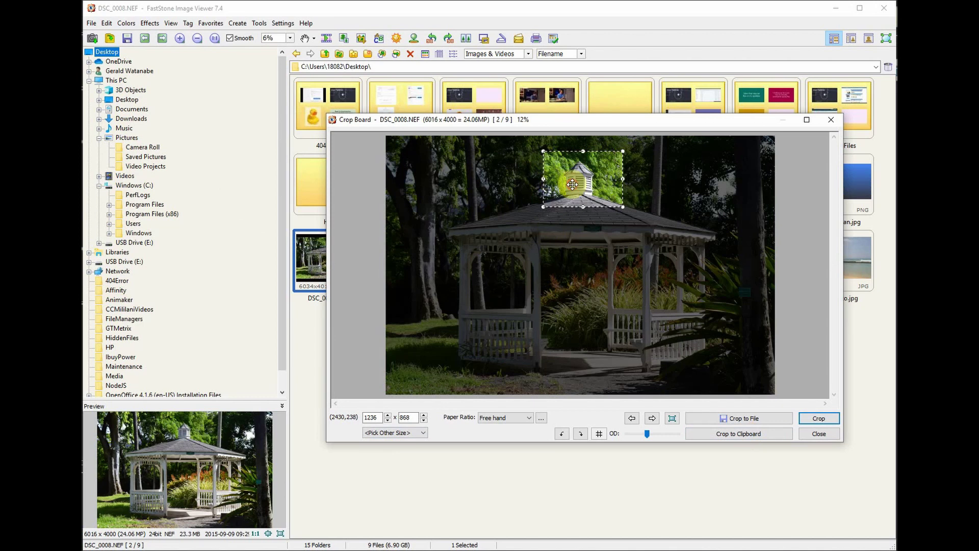
{"action": "left_click_drag", "start_coordinate": [571, 184], "coordinate": [624, 175]}
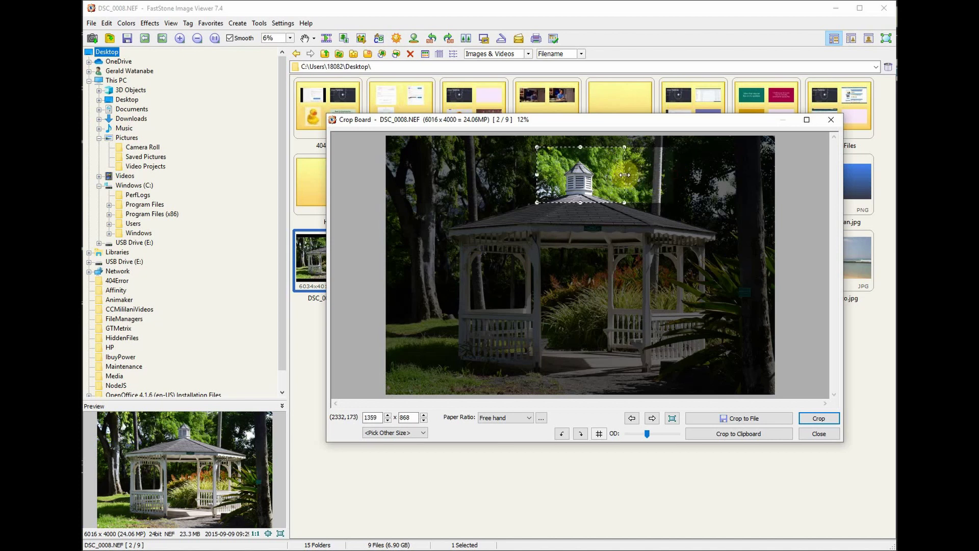
{"action": "left_click_drag", "start_coordinate": [573, 203], "coordinate": [580, 234]}
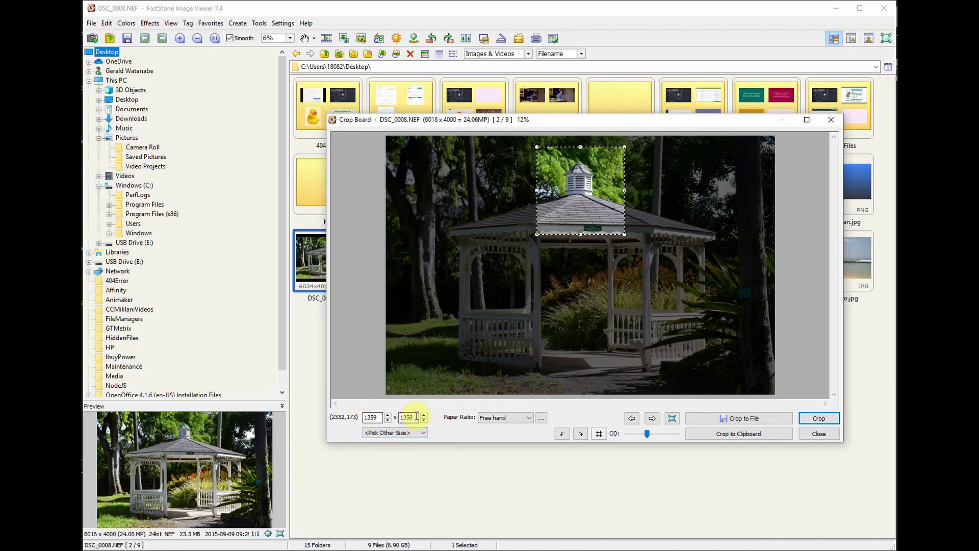
{"action": "left_click", "coordinate": [819, 420]}
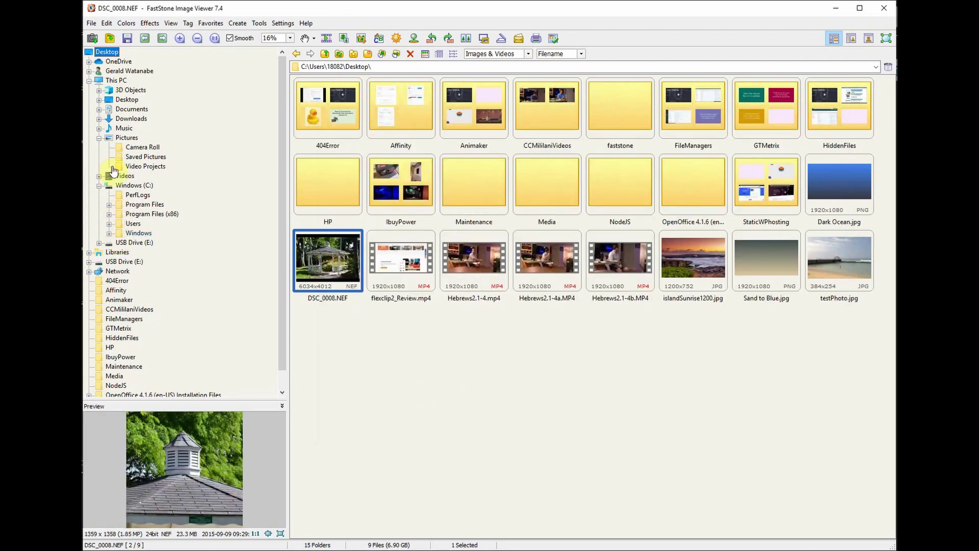
Look at the file saving commands and undo the crop of the gazebo photo
{"action": "left_click", "coordinate": [91, 24]}
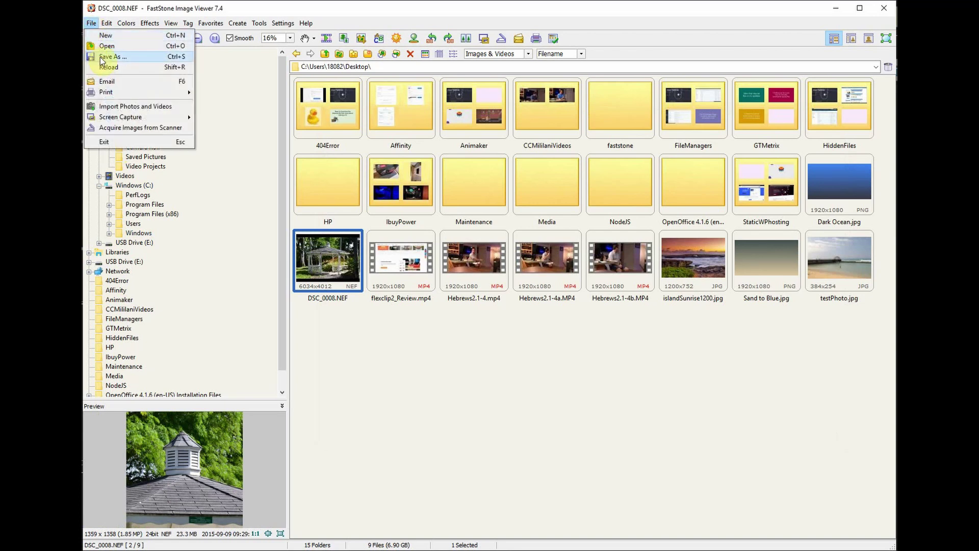
{"action": "left_click", "coordinate": [467, 395]}
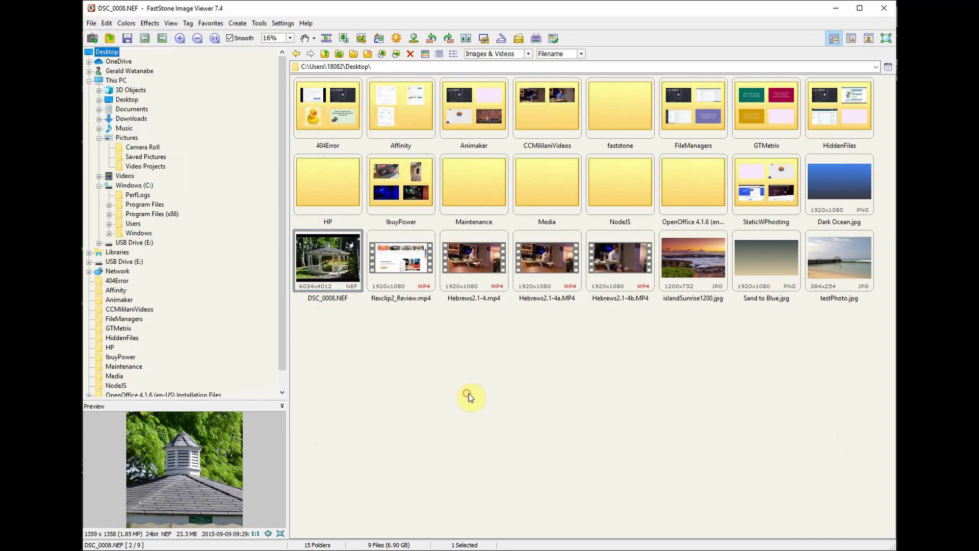
{"action": "left_click", "coordinate": [106, 23]}
{"action": "left_click", "coordinate": [120, 32]}
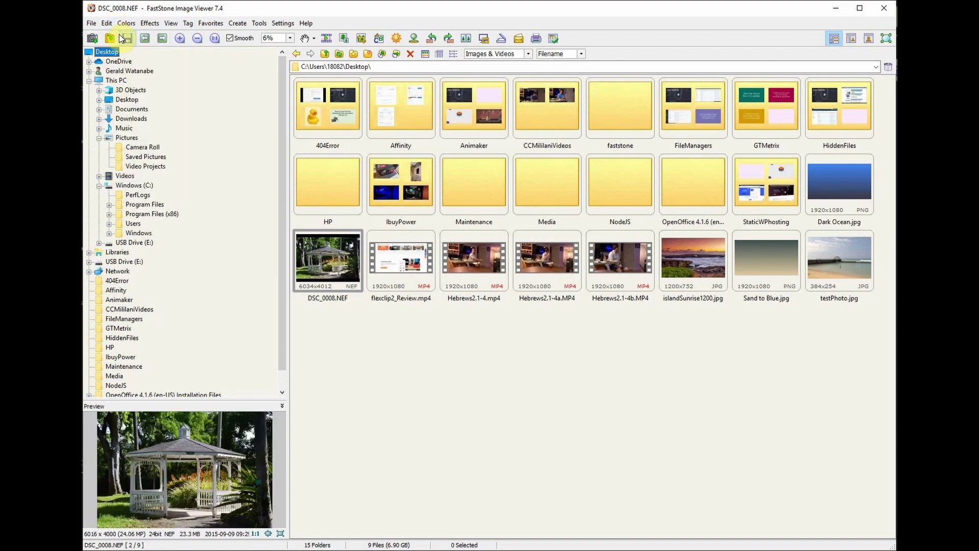
Open DSC_0008.NEF in the Draw Board and reposition the board's window so its tools are fully accessible
{"action": "left_click", "coordinate": [107, 24]}
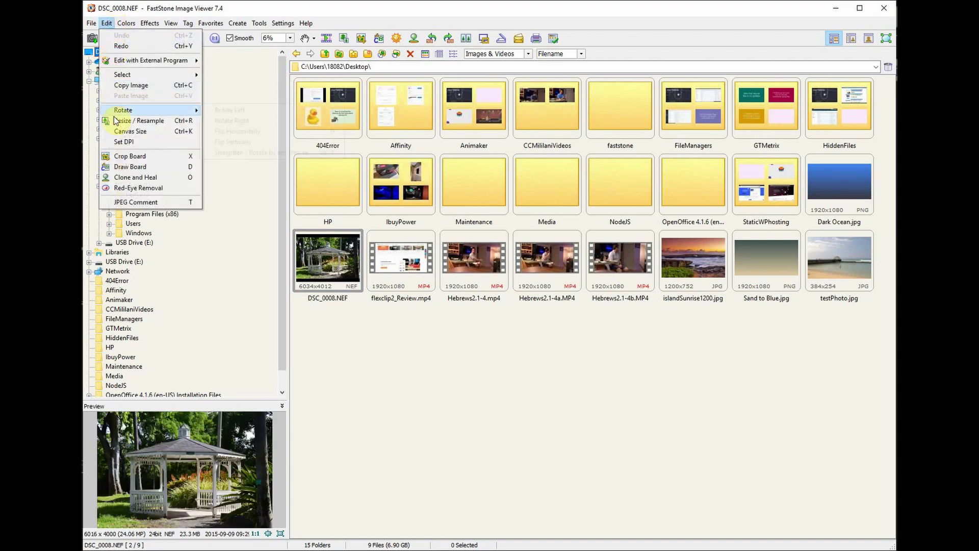
{"action": "left_click", "coordinate": [141, 167]}
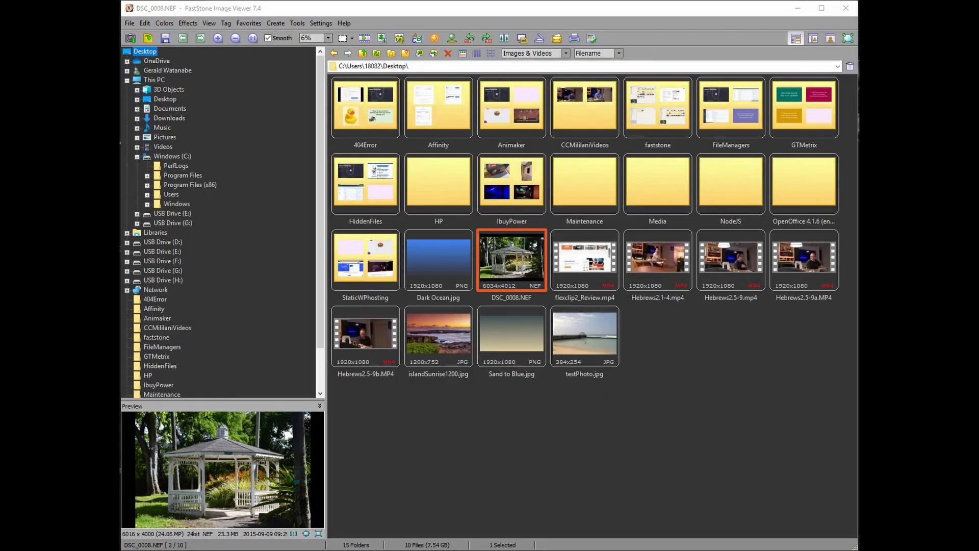
{"action": "left_click", "coordinate": [146, 25]}
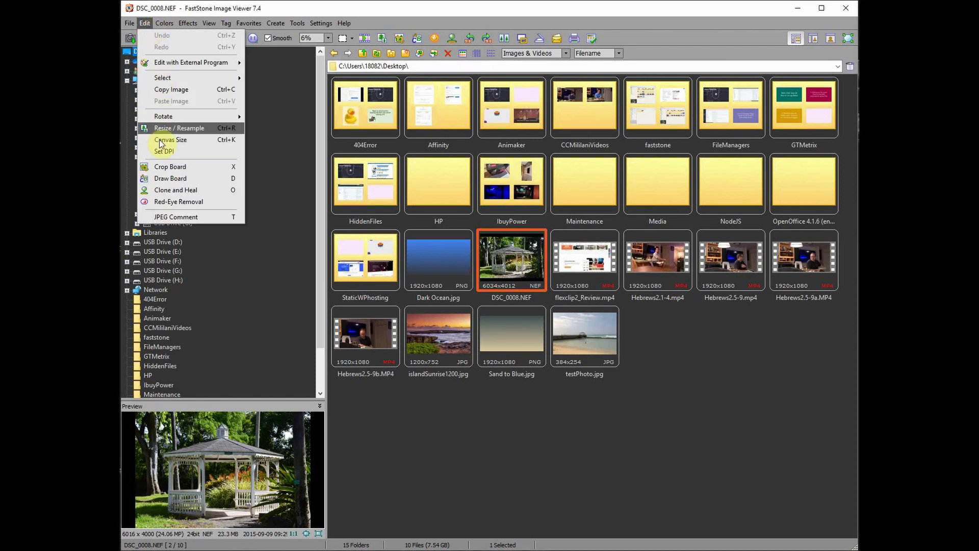
{"action": "left_click", "coordinate": [164, 178]}
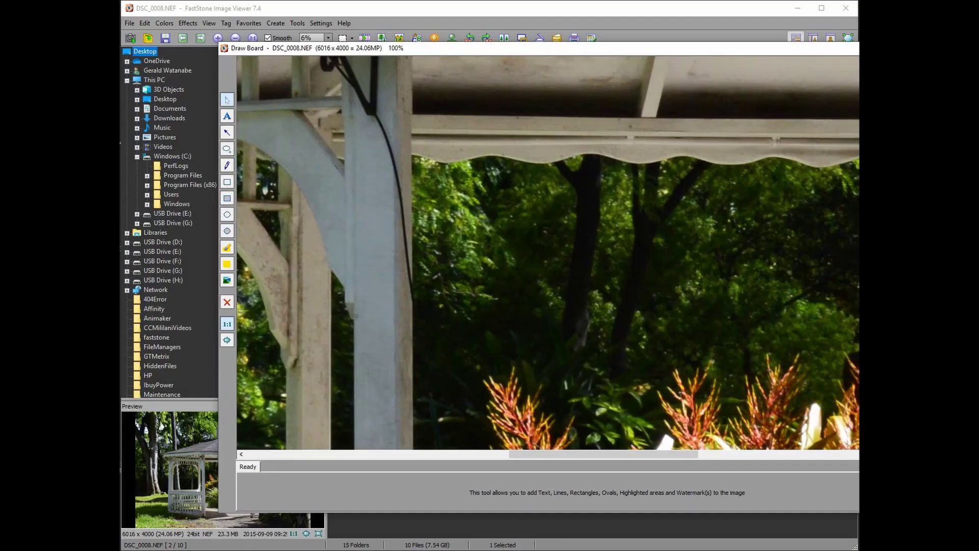
{"action": "left_click_drag", "start_coordinate": [907, 54], "coordinate": [812, 9]}
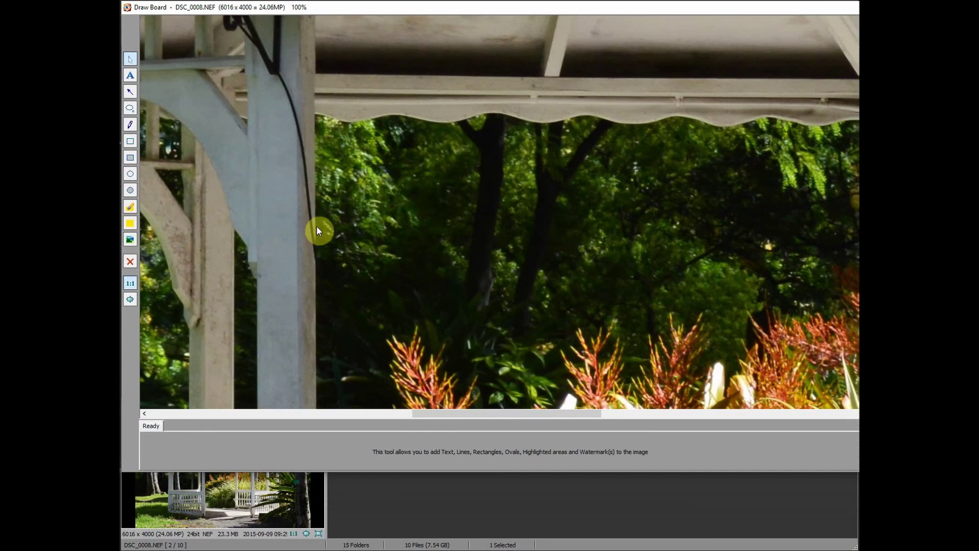
Add a text box reading "THIS IS A SIGN" just below the green plaque on the gazebo
{"action": "left_click_drag", "start_coordinate": [608, 292], "coordinate": [476, 411]}
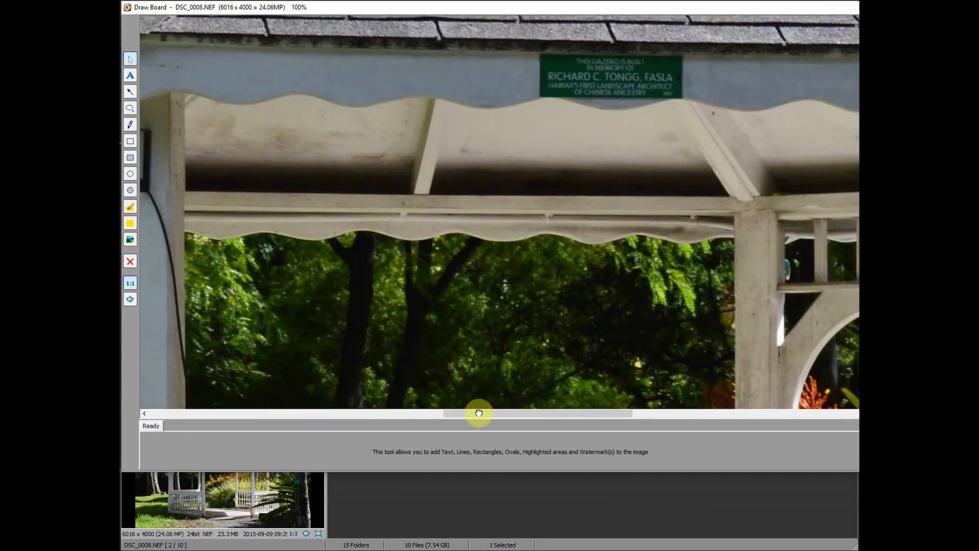
{"action": "left_click_drag", "start_coordinate": [590, 291], "coordinate": [579, 402]}
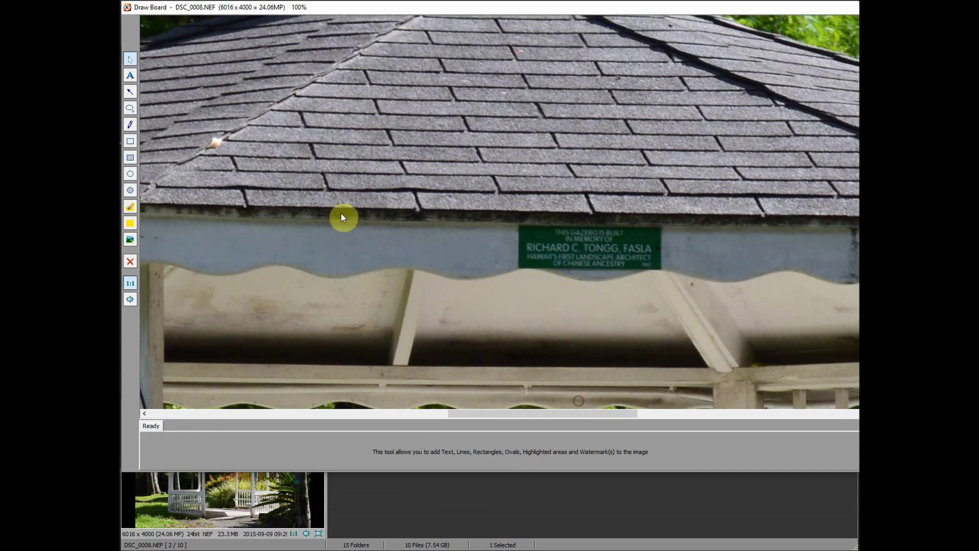
{"action": "left_click", "coordinate": [130, 77]}
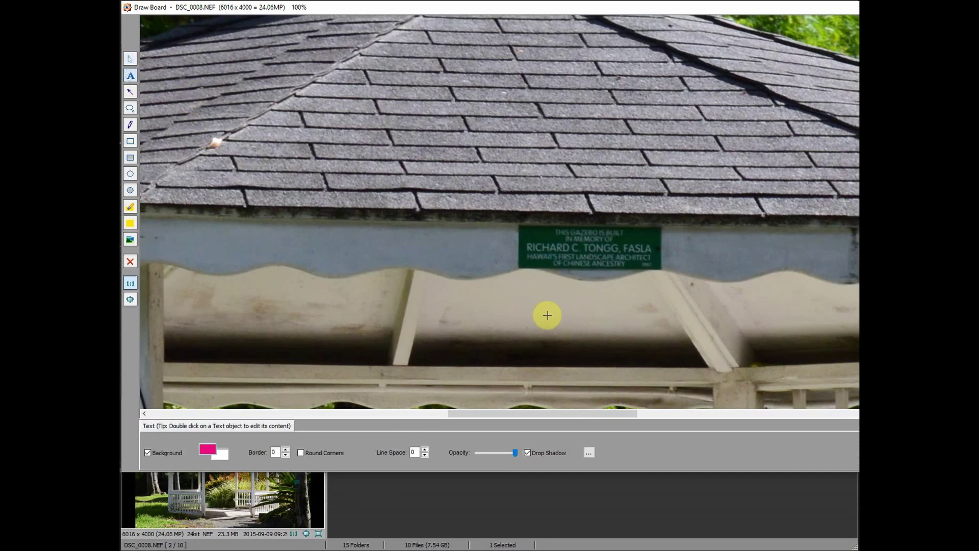
{"action": "left_click_drag", "start_coordinate": [515, 307], "coordinate": [676, 353]}
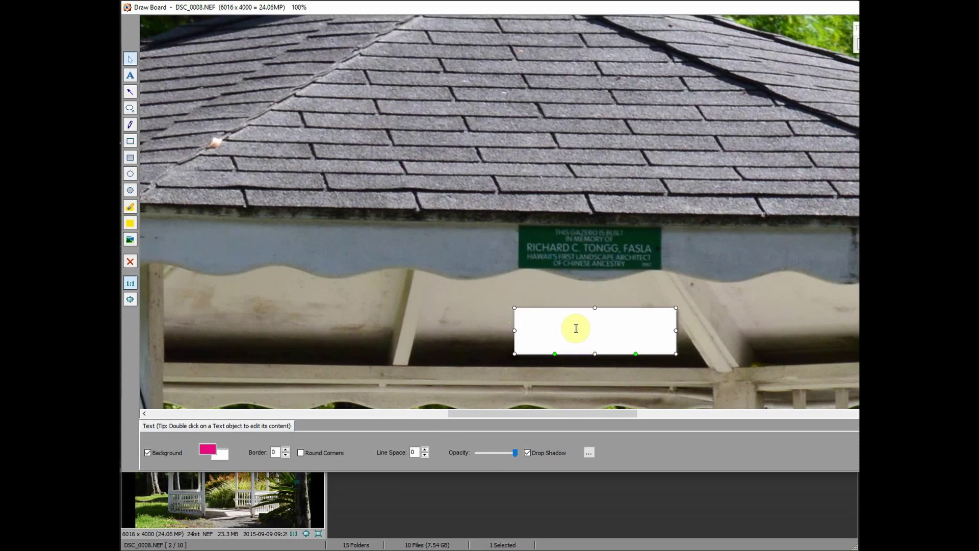
{"action": "type", "text": "TH"}
{"action": "type", "text": "ISN "}
{"action": "type", "text": "IS A"}
{"action": "type", "text": " S"}
{"action": "key", "text": "BackSpace"}
{"action": "key", "text": "BackSpace"}
{"action": "key", "text": "BackSpace"}
{"action": "key", "text": "BackSpace"}
{"action": "key", "text": "BackSpace"}
{"action": "type", "text": "IS A SIGN"}
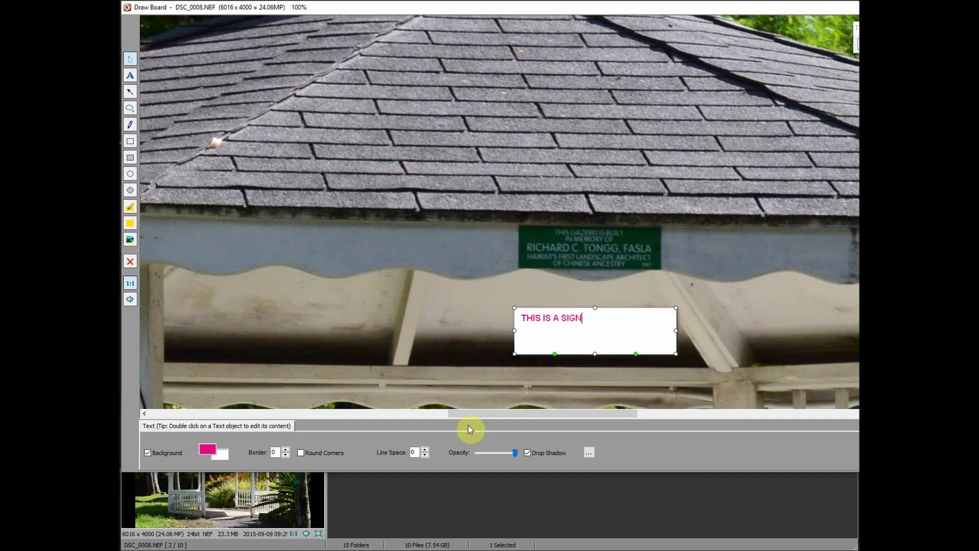
Set the text box's foreground colour to the basic blue (0, 0, 255) and its border to 2
{"action": "left_click", "coordinate": [208, 449]}
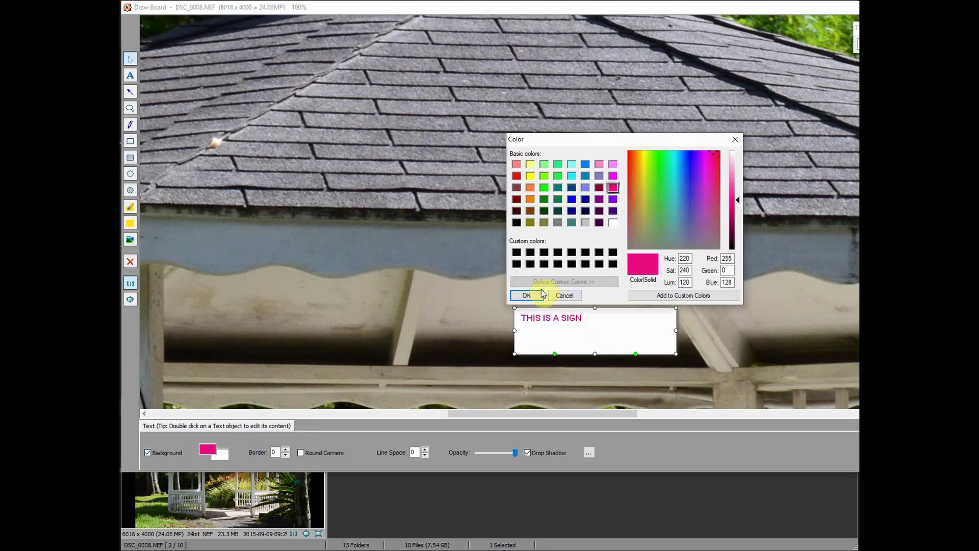
{"action": "left_click", "coordinate": [571, 199]}
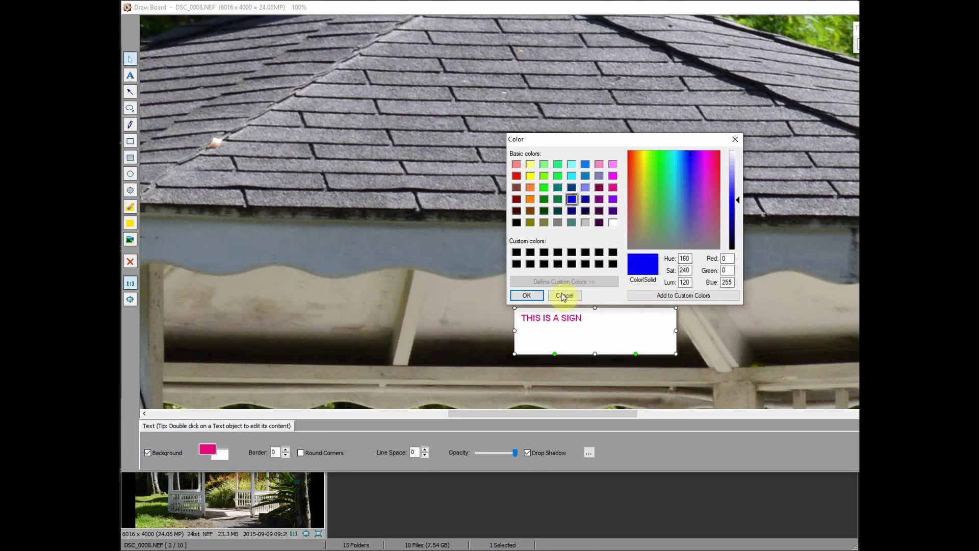
{"action": "left_click", "coordinate": [526, 295]}
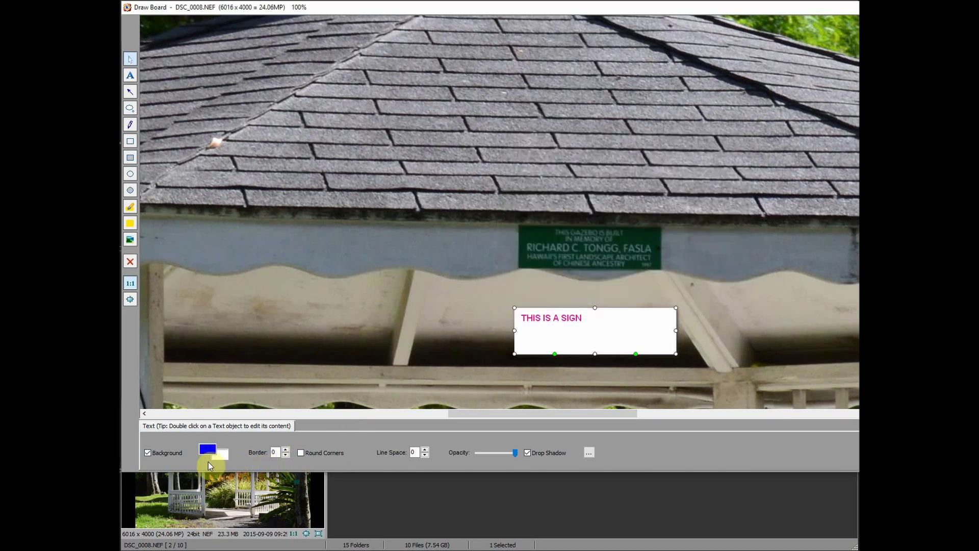
{"action": "left_click", "coordinate": [286, 450]}
{"action": "left_click", "coordinate": [286, 449]}
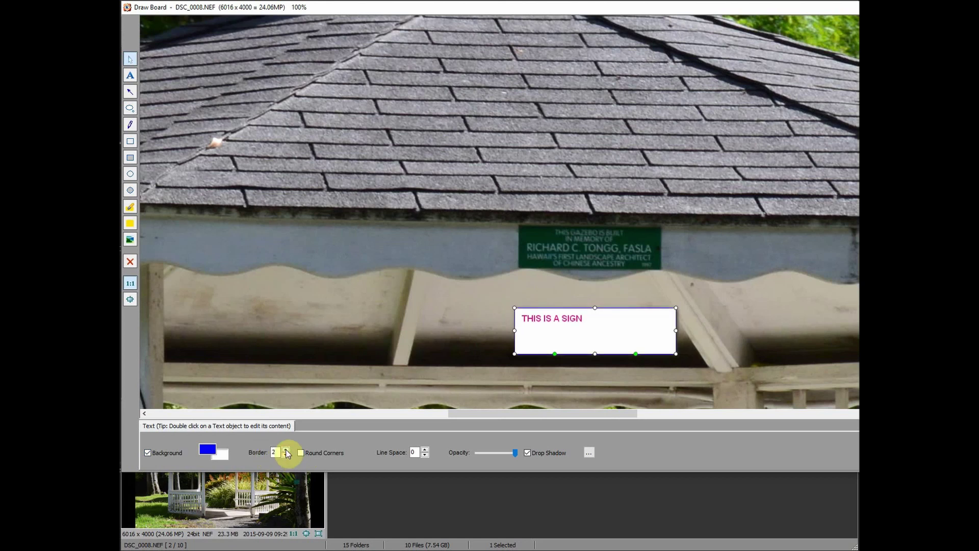
Set the sign text box's border to 4 and round its corners
{"action": "left_click", "coordinate": [286, 450]}
{"action": "left_click", "coordinate": [286, 450]}
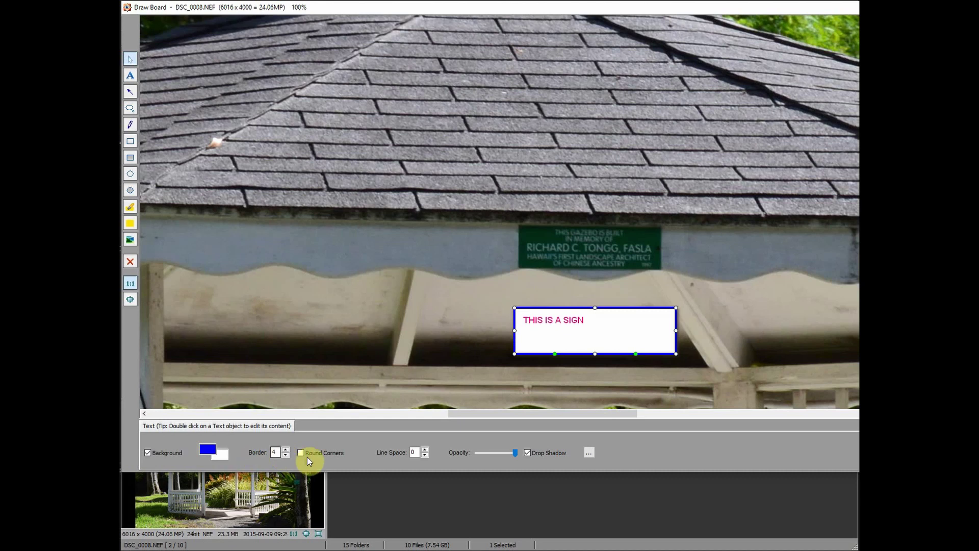
{"action": "left_click", "coordinate": [300, 453]}
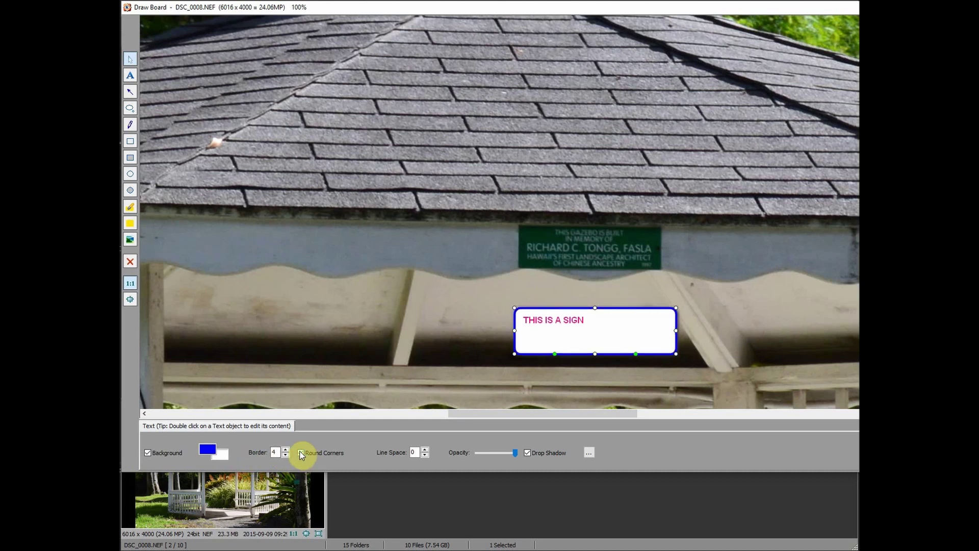
Set the sign text box's foreground colour to orange (255, 128, 64) and its background colour to light grey (192, 192, 192)
{"action": "left_click", "coordinate": [208, 450]}
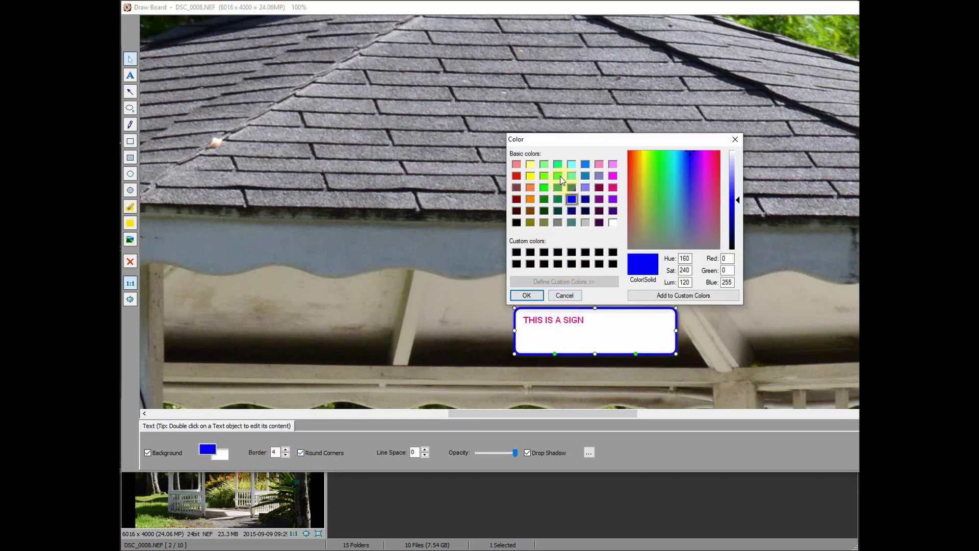
{"action": "left_click", "coordinate": [531, 188]}
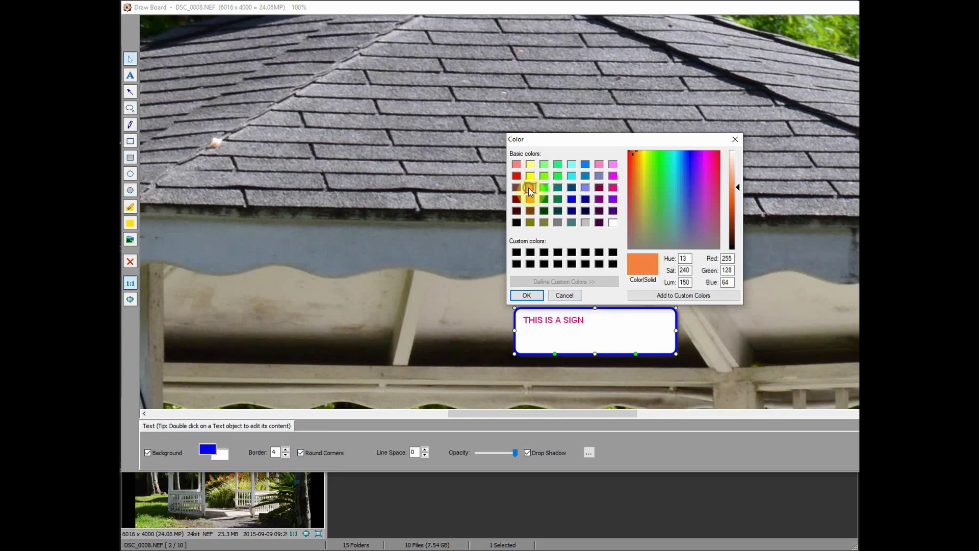
{"action": "left_click", "coordinate": [528, 293]}
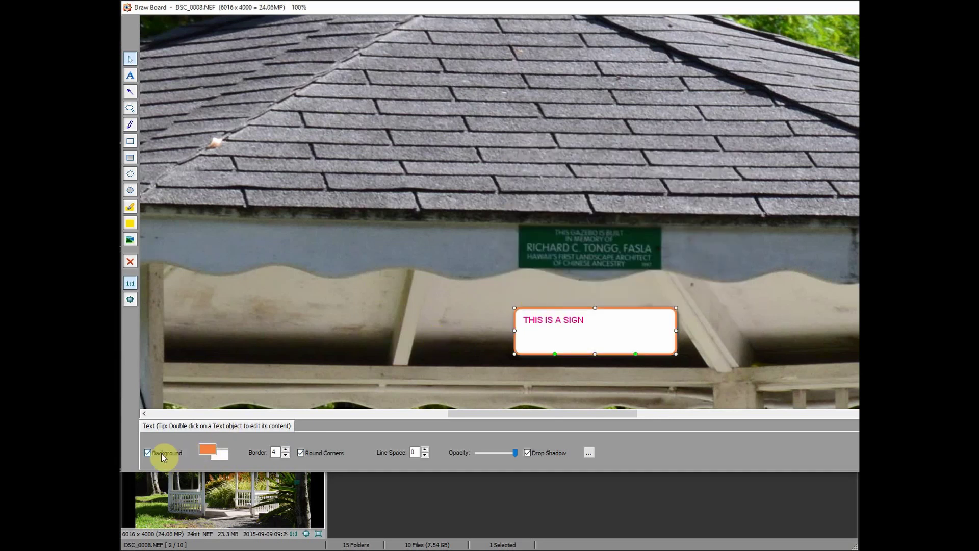
{"action": "left_click", "coordinate": [220, 454]}
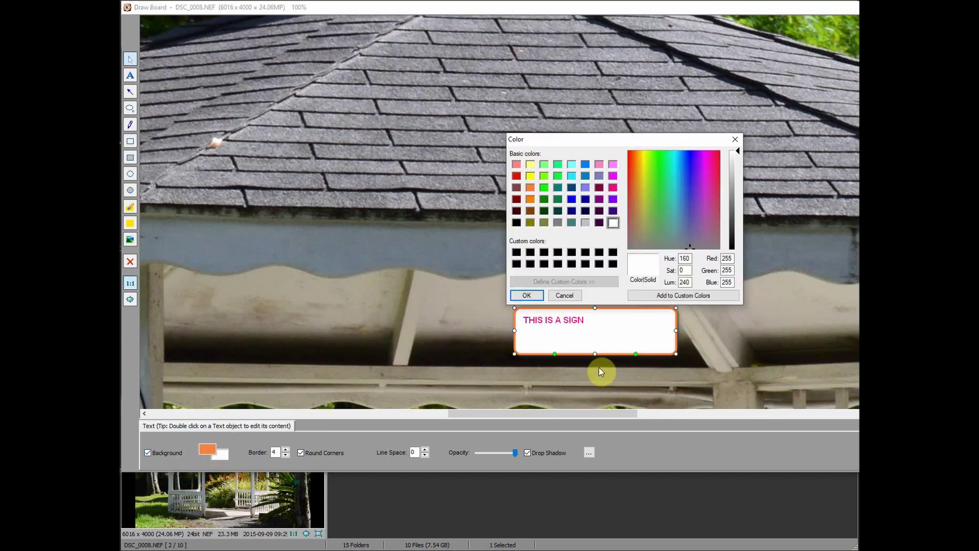
{"action": "left_click", "coordinate": [585, 223]}
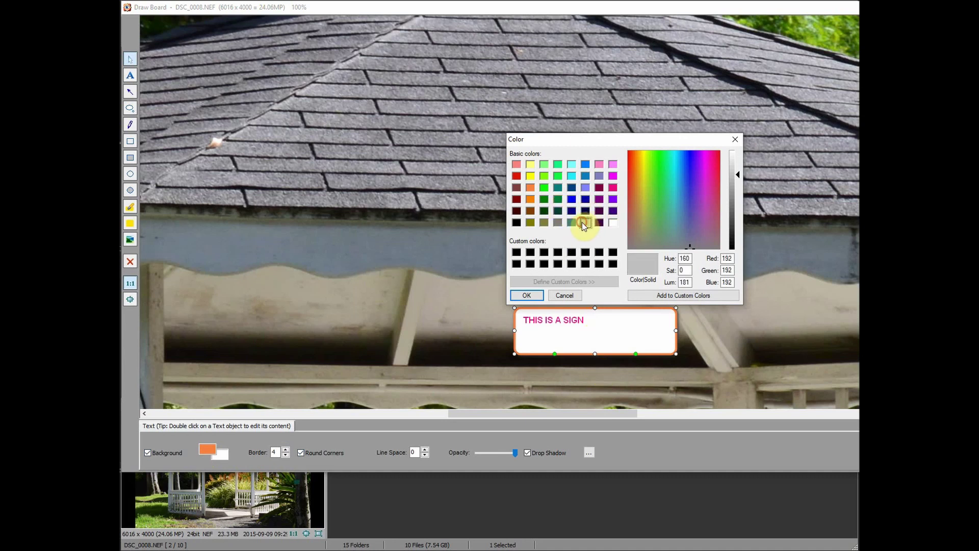
{"action": "left_click", "coordinate": [527, 295]}
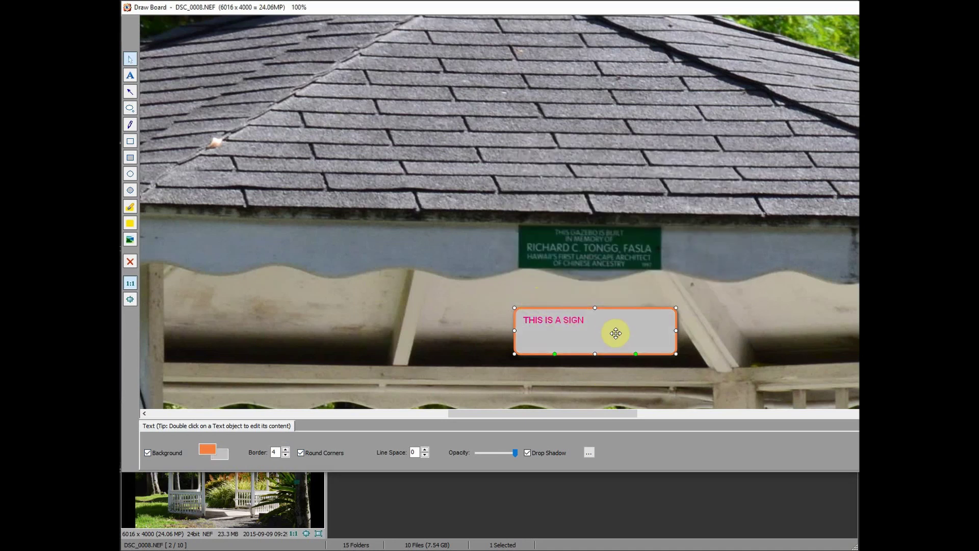
Adjust the sign text box's height and position, and draw an arrow from its upper edge to the bottom of the green plaque
{"action": "left_click_drag", "start_coordinate": [616, 335], "coordinate": [590, 347]}
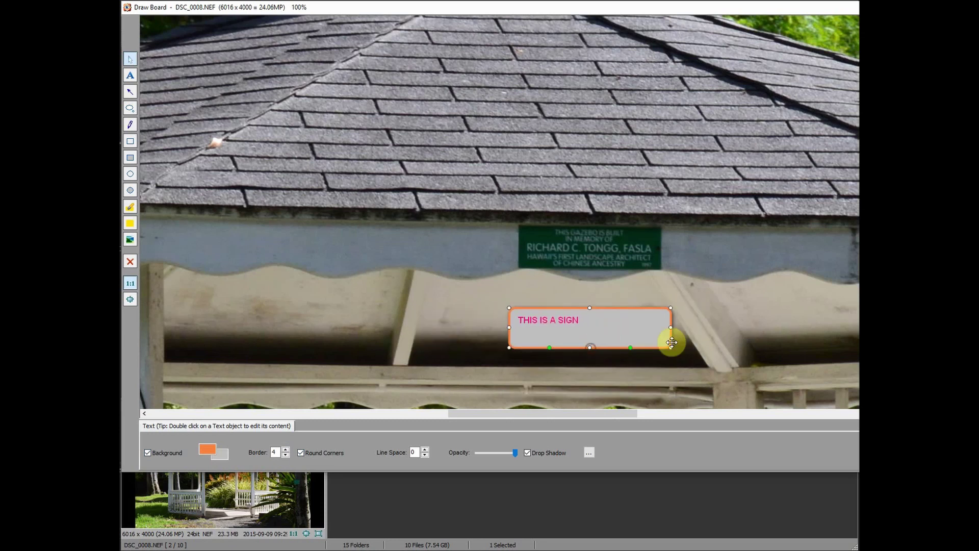
{"action": "mouse_move", "coordinate": [670, 328]}
{"action": "left_mouse_down"}
{"action": "mouse_move", "coordinate": [757, 326]}
{"action": "mouse_move", "coordinate": [670, 325]}
{"action": "left_mouse_up"}
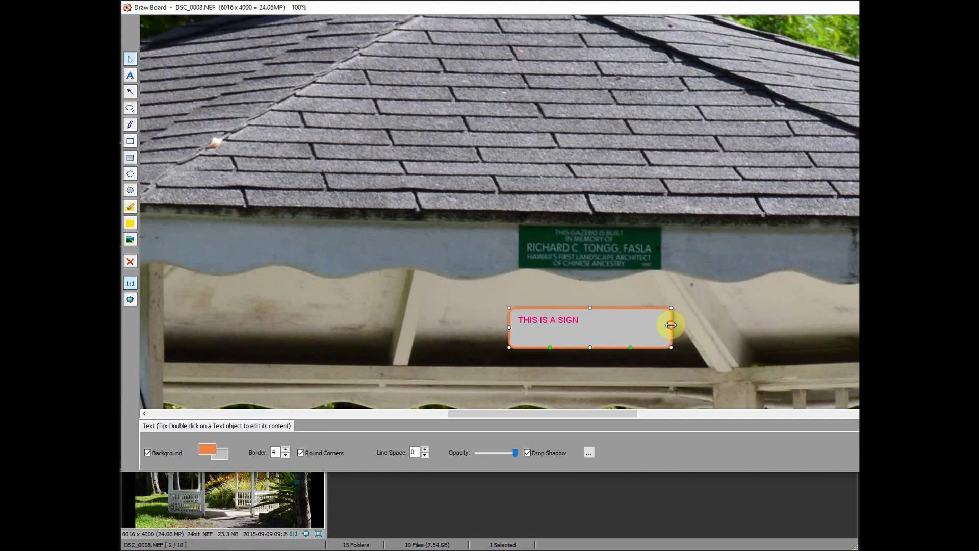
{"action": "left_click", "coordinate": [129, 94]}
{"action": "left_click_drag", "start_coordinate": [570, 308], "coordinate": [585, 271]}
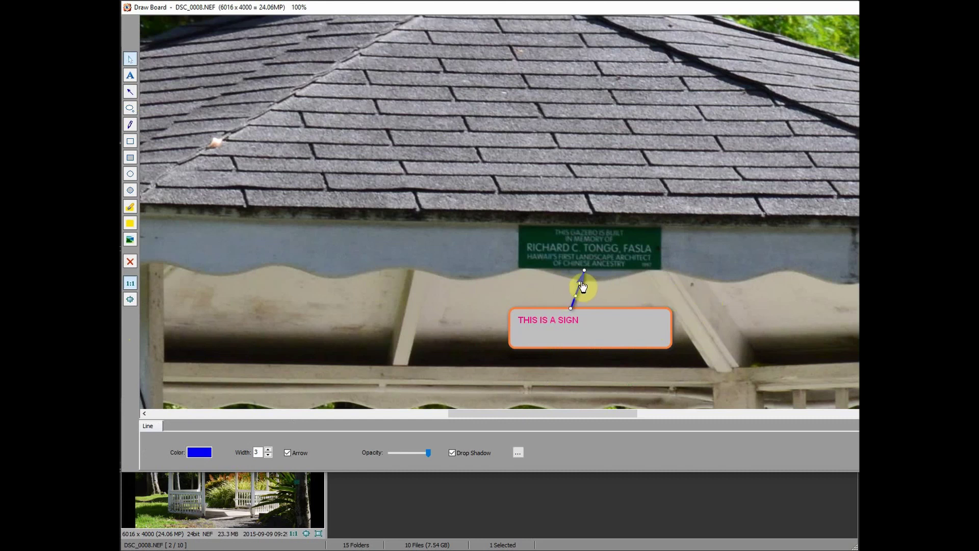
{"action": "left_click_drag", "start_coordinate": [582, 287], "coordinate": [595, 269]}
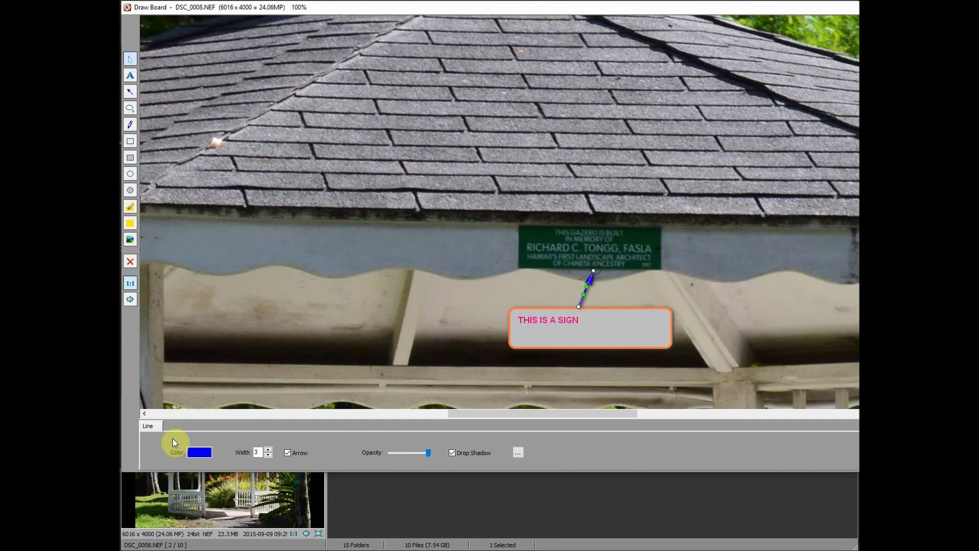
Recolour the arrow to pink (255, 0, 128), adjust its width, and try its opacity before restoring it to full
{"action": "left_click", "coordinate": [200, 452]}
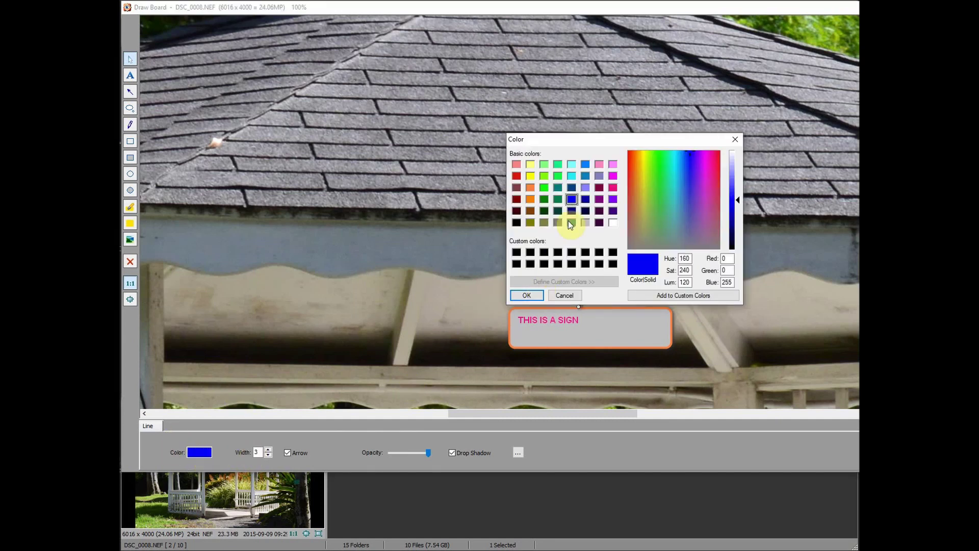
{"action": "left_click", "coordinate": [613, 188]}
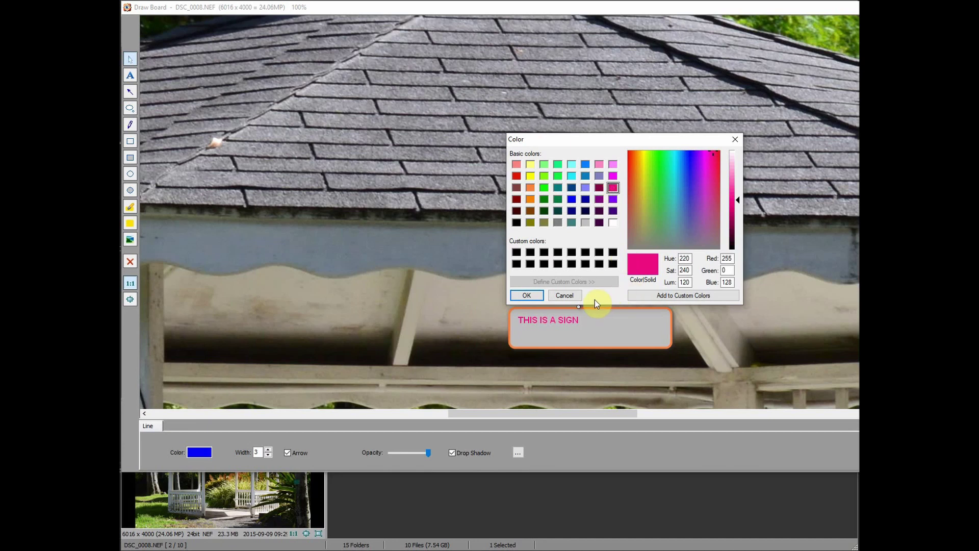
{"action": "left_click", "coordinate": [526, 296]}
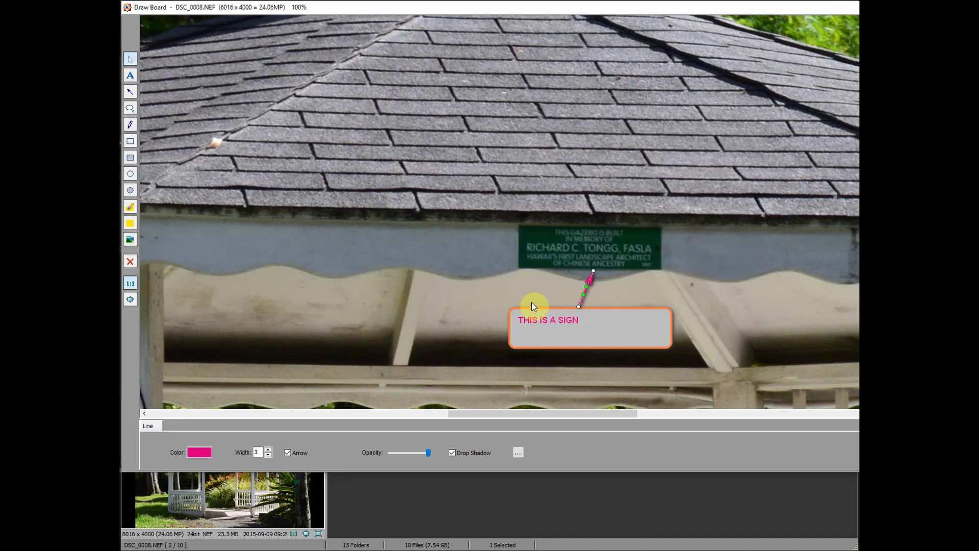
{"action": "left_click", "coordinate": [268, 455]}
{"action": "left_click", "coordinate": [418, 453]}
{"action": "left_click_drag", "start_coordinate": [405, 452], "coordinate": [429, 451]}
Draw a thought-cloud callout beside the sign text box and place a text box reading "text" inside it
{"action": "left_click", "coordinate": [130, 108]}
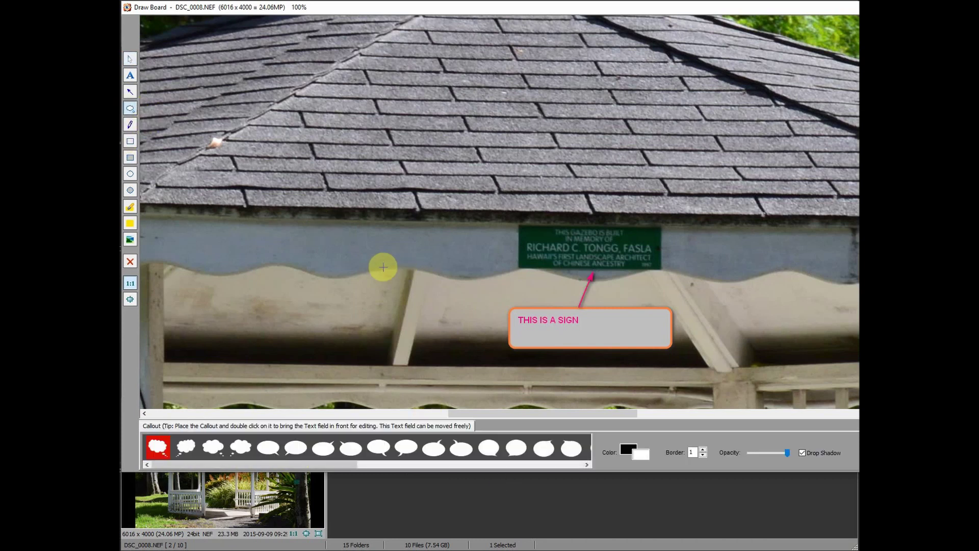
{"action": "mouse_move", "coordinate": [345, 269]}
{"action": "left_mouse_down"}
{"action": "mouse_move", "coordinate": [387, 283]}
{"action": "mouse_move", "coordinate": [404, 330]}
{"action": "mouse_move", "coordinate": [462, 330]}
{"action": "left_mouse_up"}
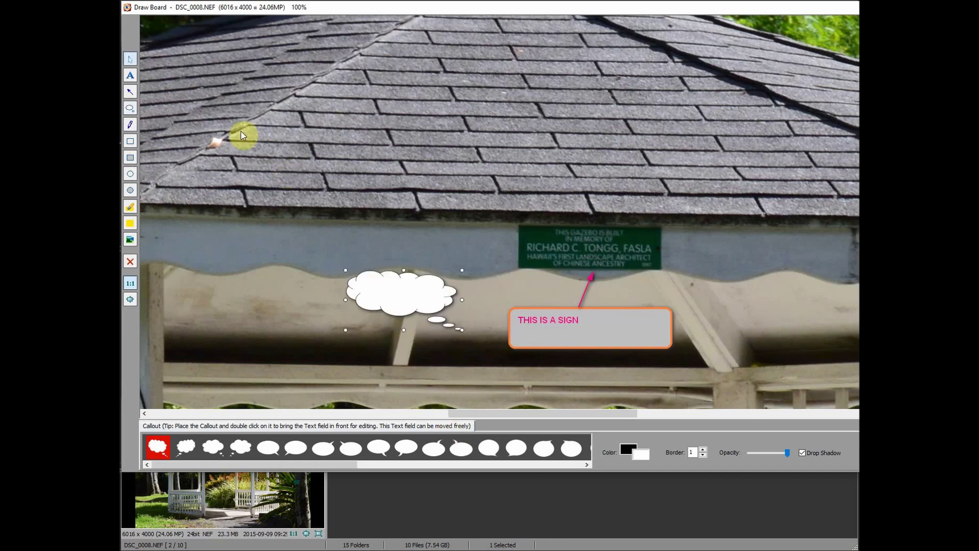
{"action": "left_click", "coordinate": [131, 77]}
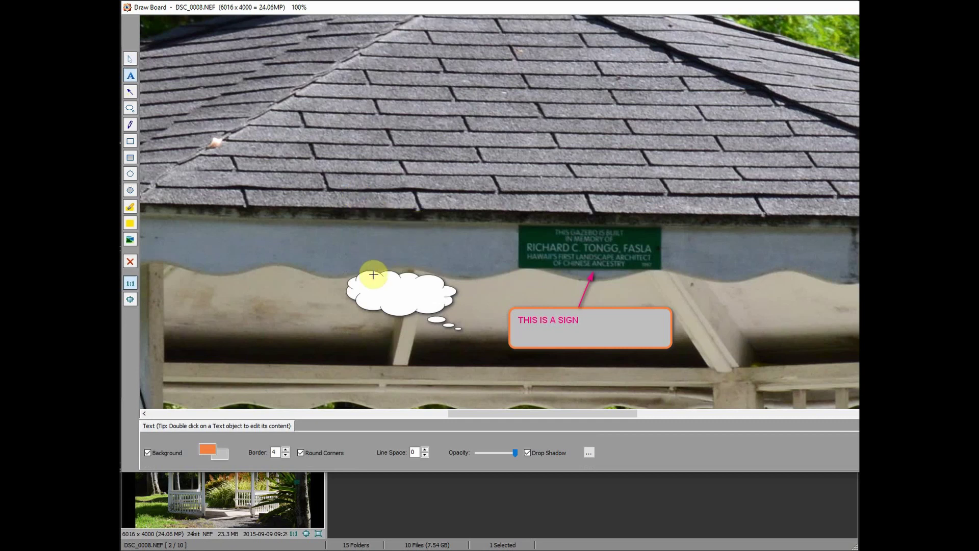
{"action": "left_click_drag", "start_coordinate": [362, 284], "coordinate": [429, 297]}
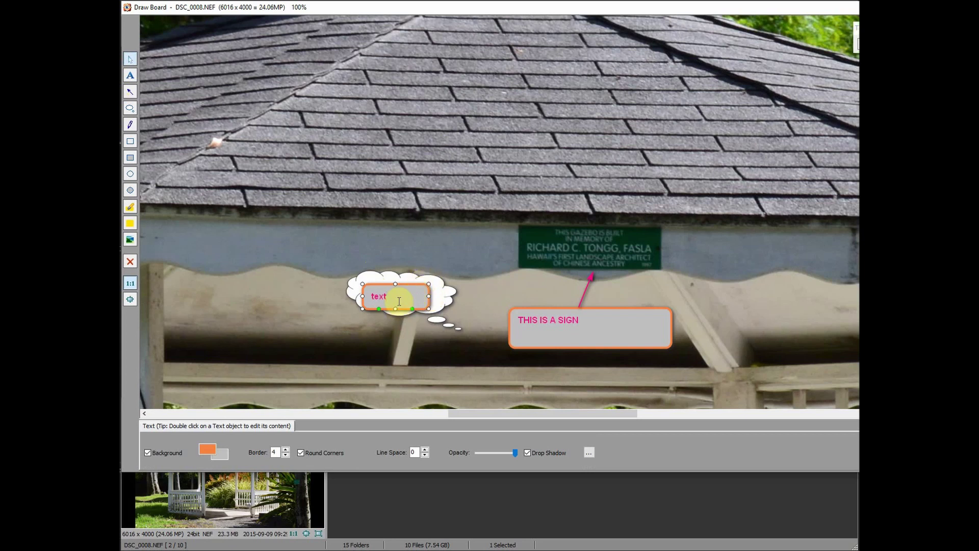
{"action": "left_click_drag", "start_coordinate": [404, 306], "coordinate": [412, 304]}
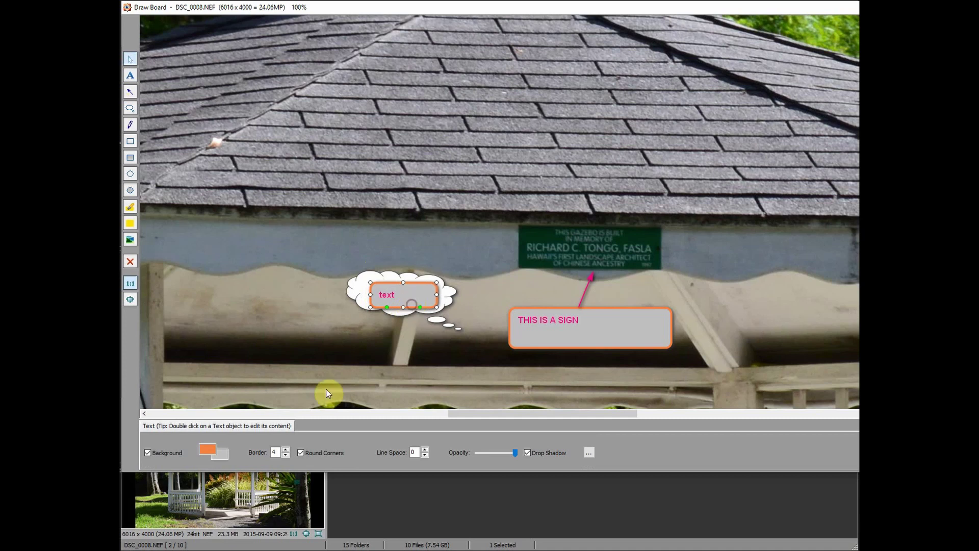
Set the callout text box's background and foreground colours to white (255, 255, 255) and turn off its drop shadow
{"action": "left_click", "coordinate": [218, 455]}
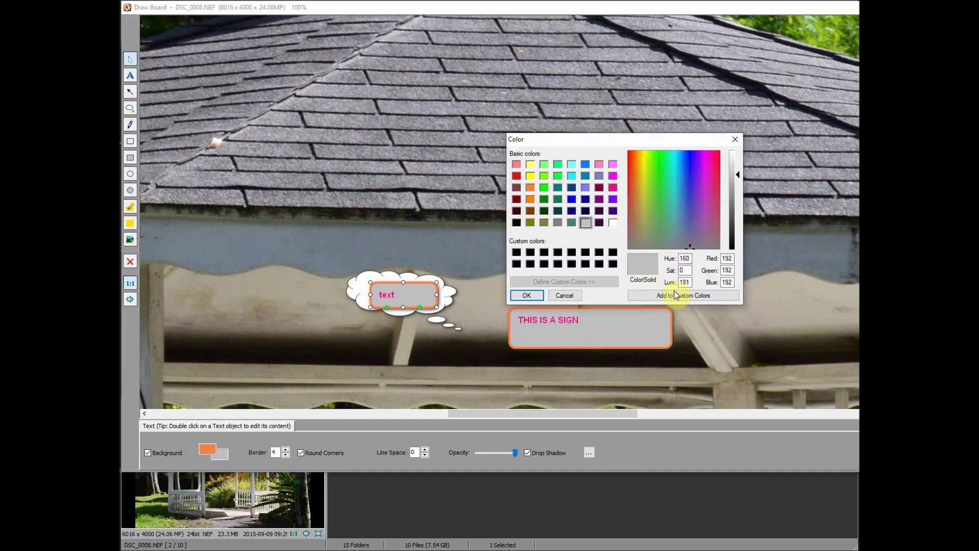
{"action": "left_click", "coordinate": [613, 222]}
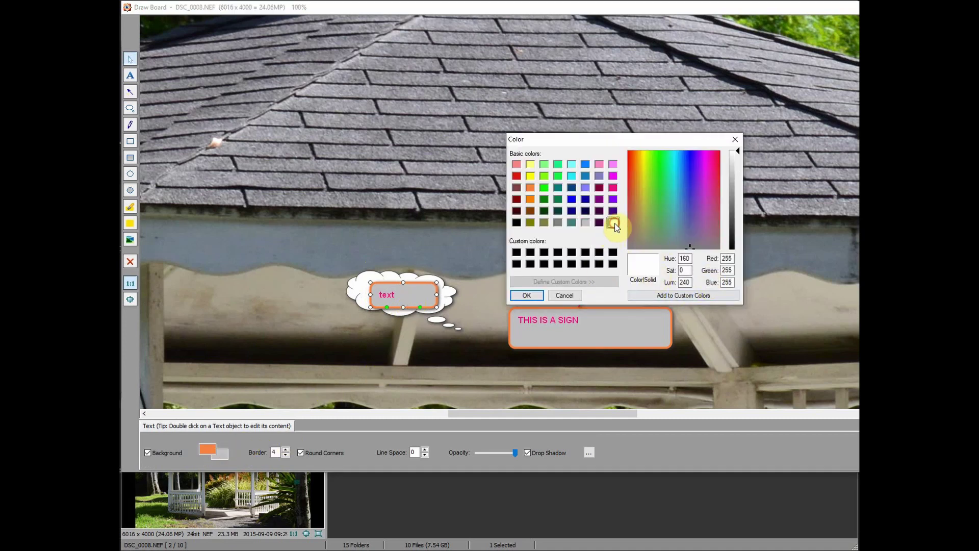
{"action": "left_click", "coordinate": [527, 295]}
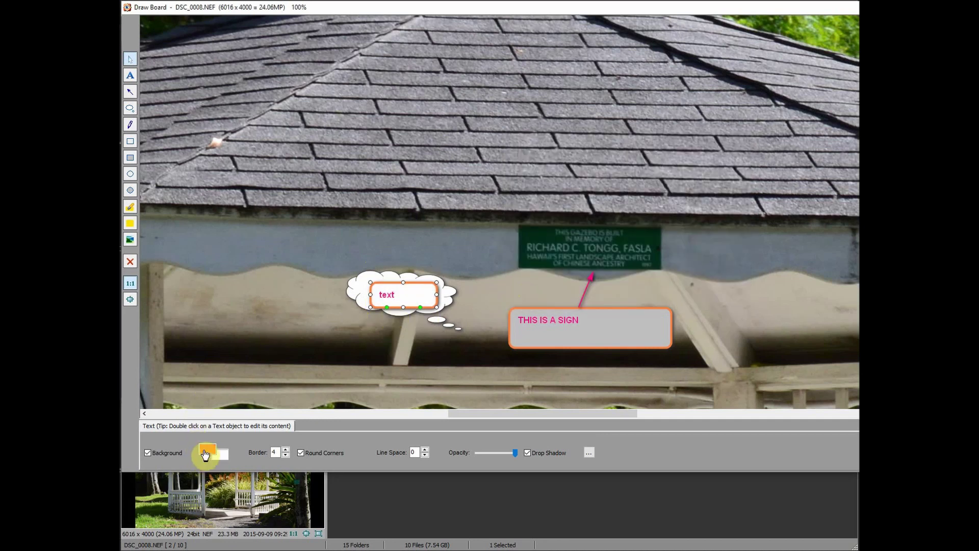
{"action": "left_click", "coordinate": [206, 451]}
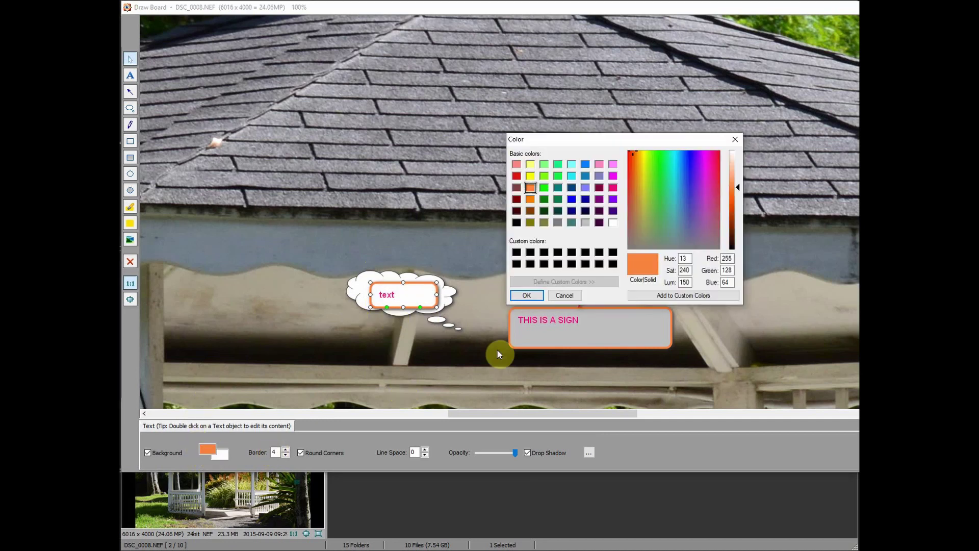
{"action": "left_click", "coordinate": [613, 221]}
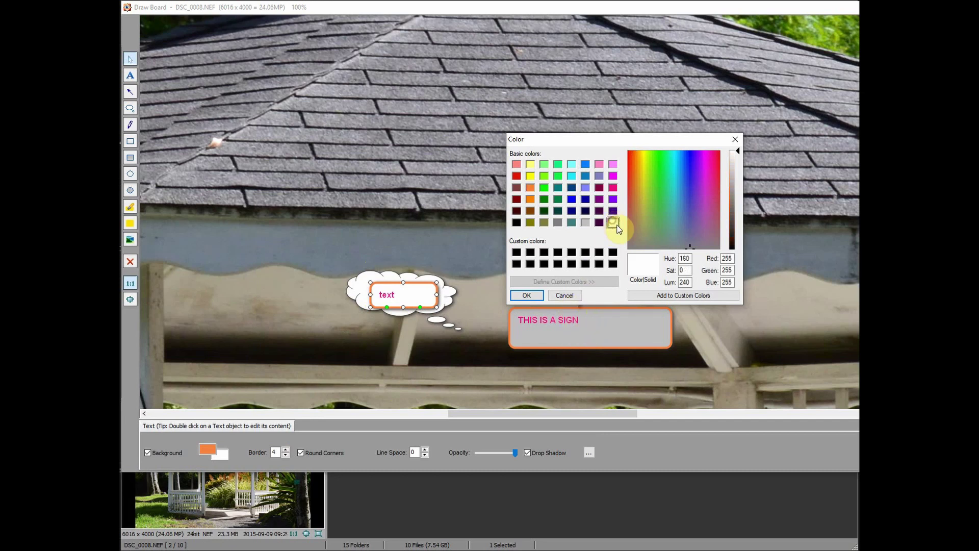
{"action": "left_click", "coordinate": [525, 294]}
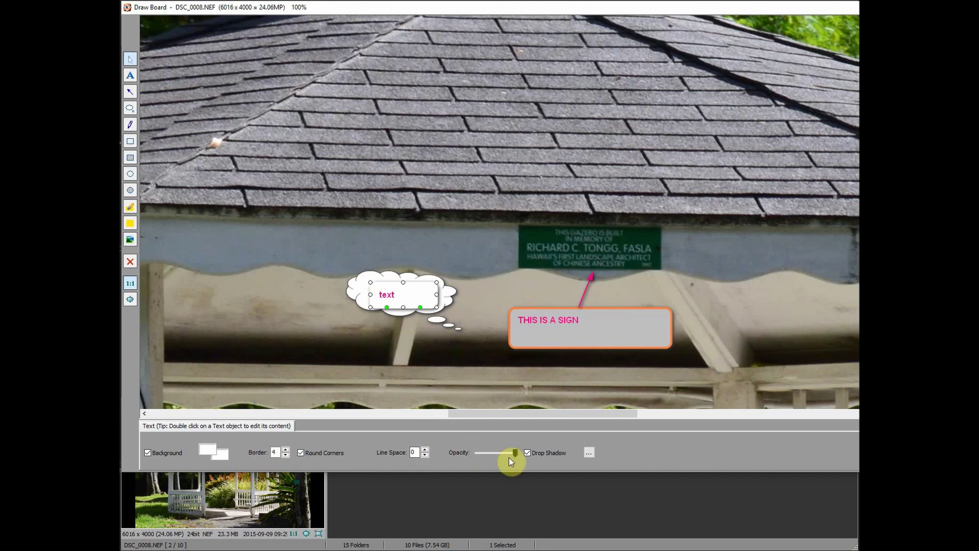
{"action": "left_click", "coordinate": [527, 452]}
{"action": "left_click", "coordinate": [407, 298]}
{"action": "left_click", "coordinate": [487, 298]}
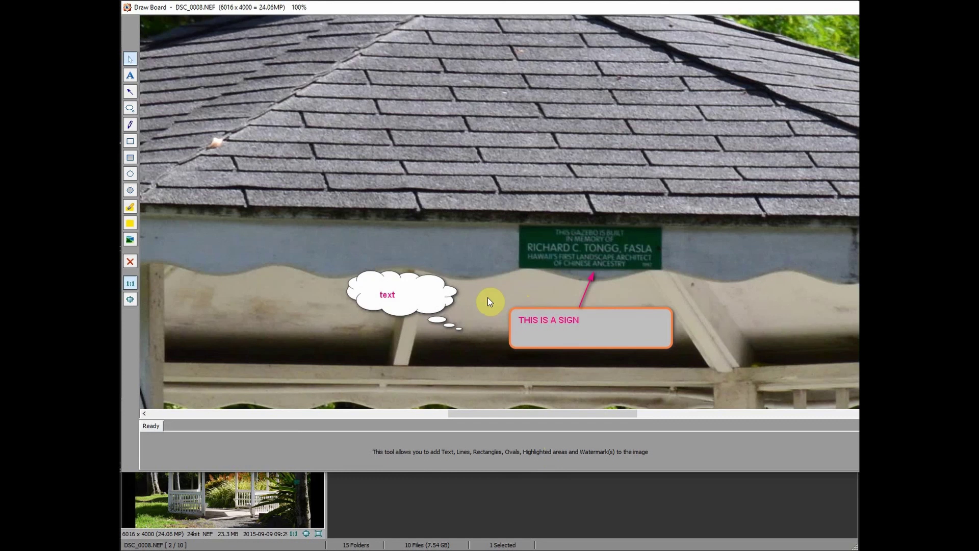
Use the Pencil at width 4 and full opacity to draw a freehand blue arrow pointing at the cloud callout
{"action": "left_click", "coordinate": [131, 125]}
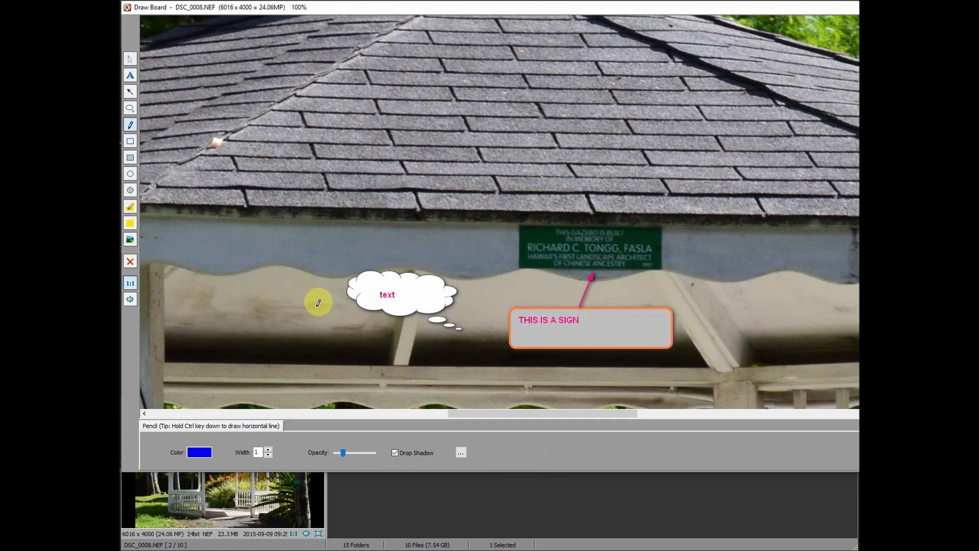
{"action": "left_click_drag", "start_coordinate": [318, 303], "coordinate": [357, 299]}
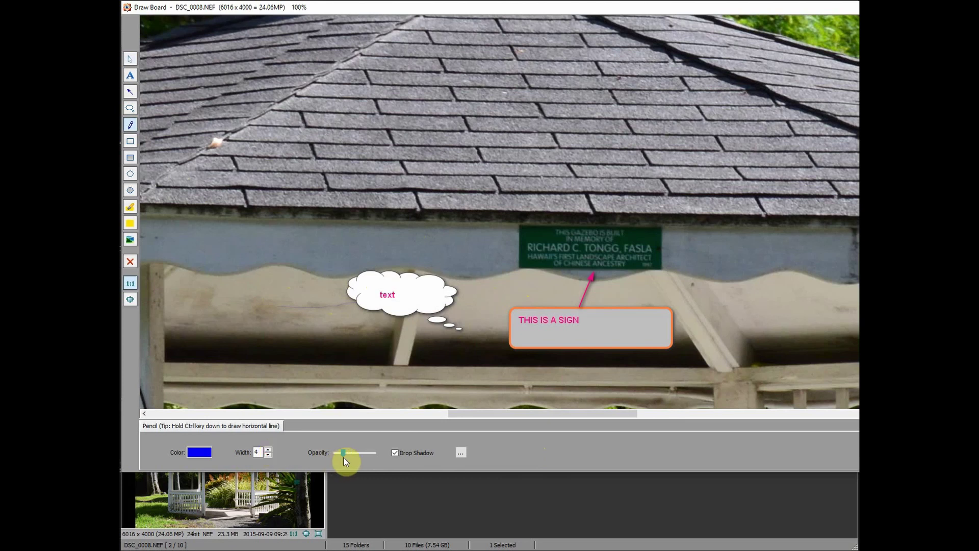
{"action": "left_click_drag", "start_coordinate": [344, 457], "coordinate": [388, 457]}
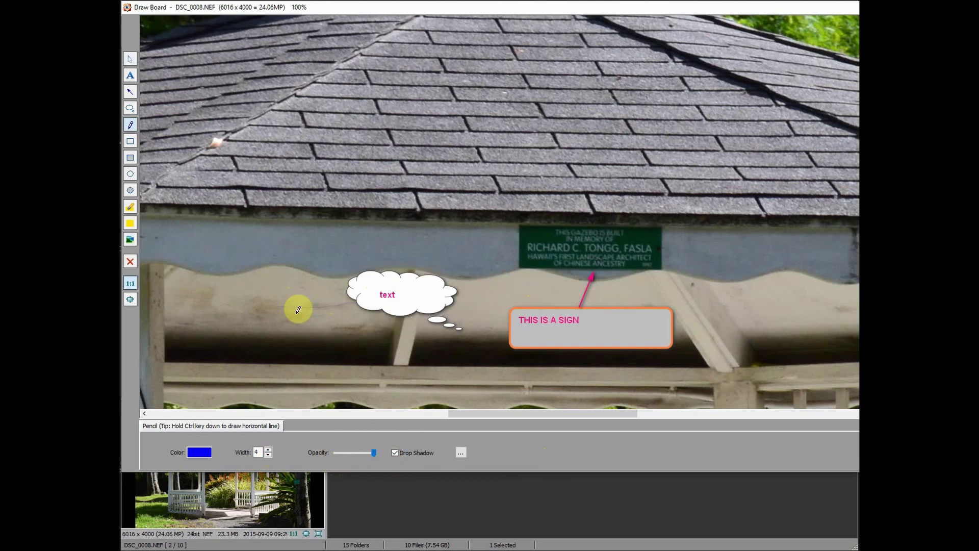
{"action": "mouse_move", "coordinate": [281, 302]}
{"action": "left_mouse_down"}
{"action": "mouse_move", "coordinate": [352, 294]}
{"action": "mouse_move", "coordinate": [346, 302]}
{"action": "mouse_move", "coordinate": [344, 290]}
{"action": "left_mouse_up"}
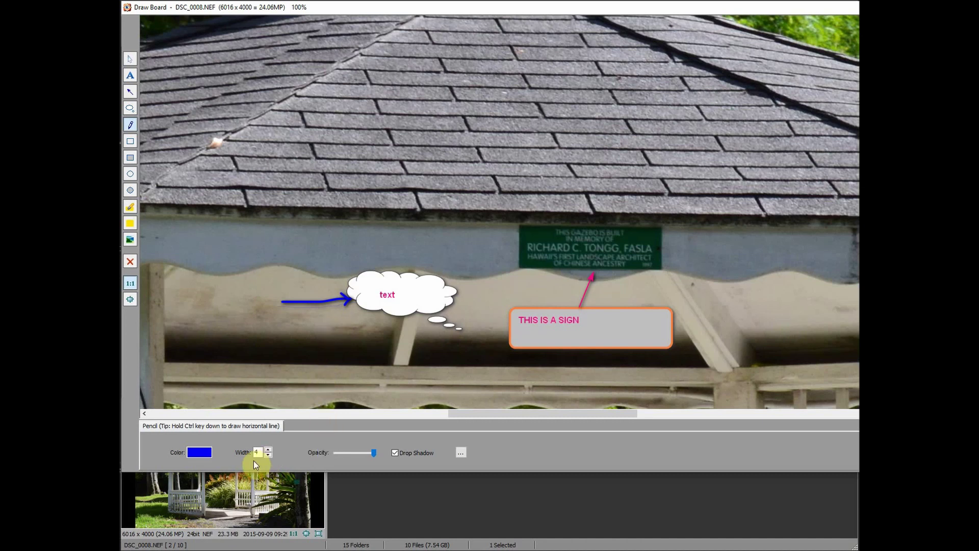
Change the Pencil colour to red (255, 0, 0) and draw a second freehand arrow to the callout above the blue one
{"action": "left_click", "coordinate": [199, 453]}
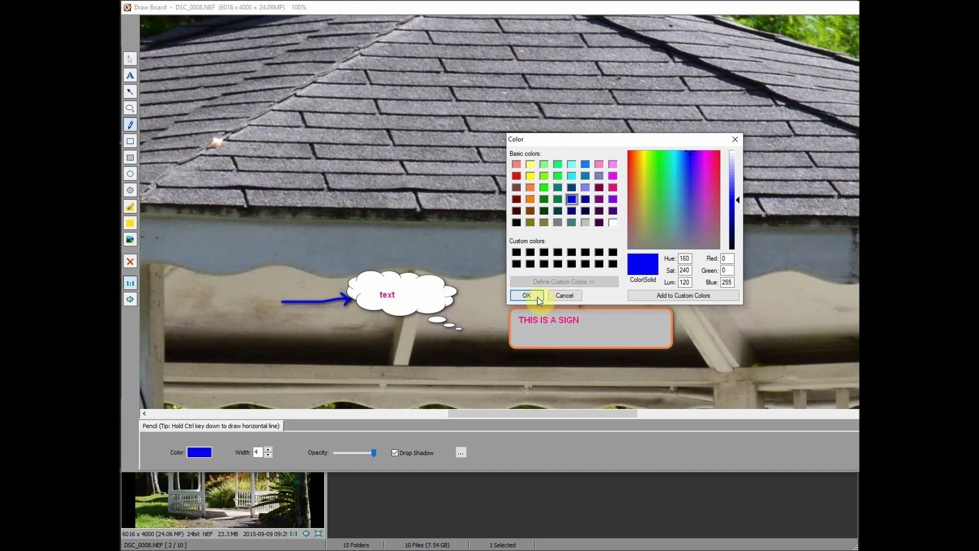
{"action": "left_click", "coordinate": [517, 175]}
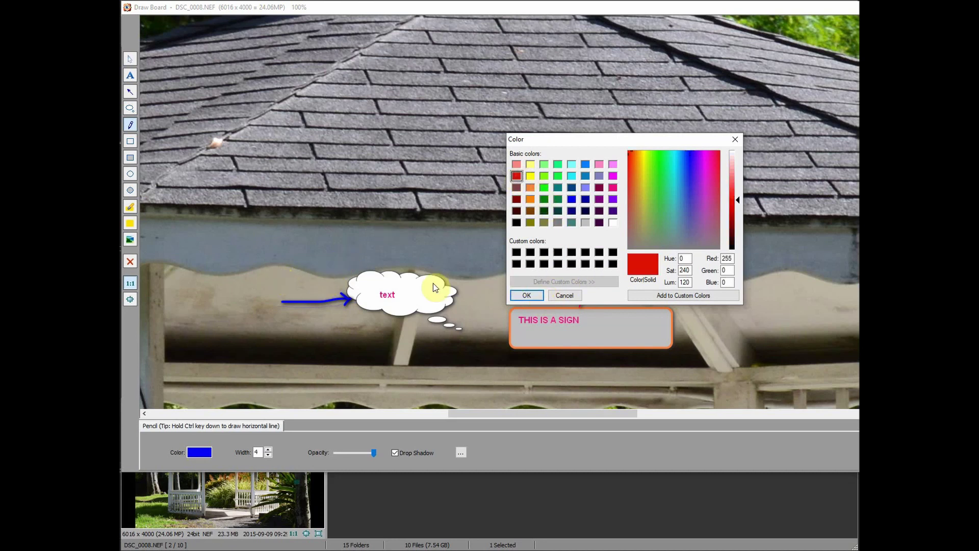
{"action": "left_click", "coordinate": [526, 295]}
{"action": "left_click_drag", "start_coordinate": [287, 280], "coordinate": [349, 280]}
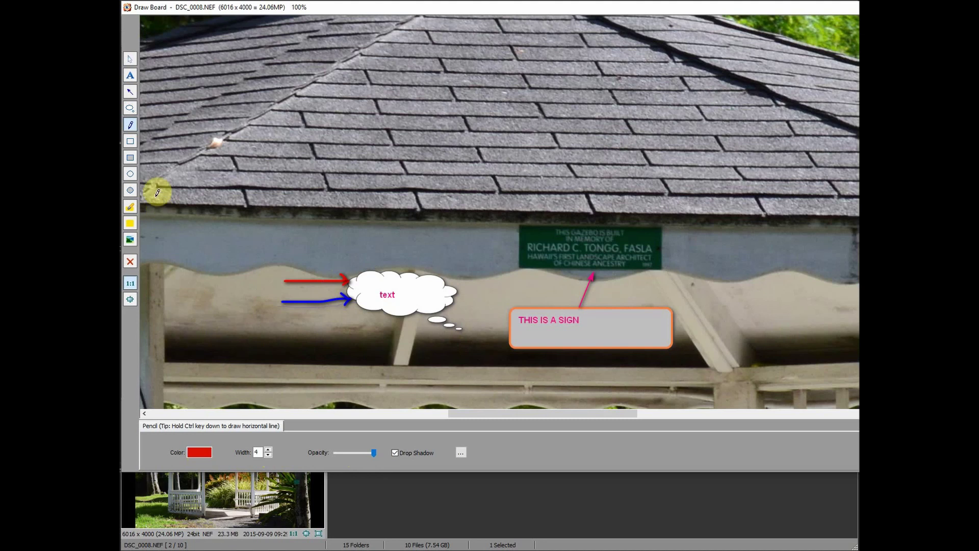
Draw an outlined rectangle with a border of 3 beyond the sign text box and colour it blue (0, 0, 255)
{"action": "left_click", "coordinate": [130, 141]}
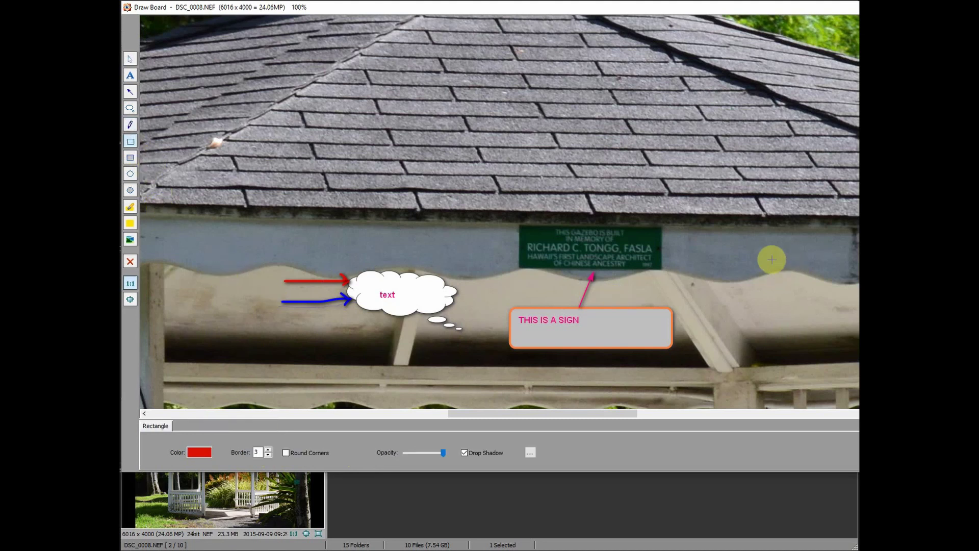
{"action": "left_click_drag", "start_coordinate": [739, 270], "coordinate": [821, 351]}
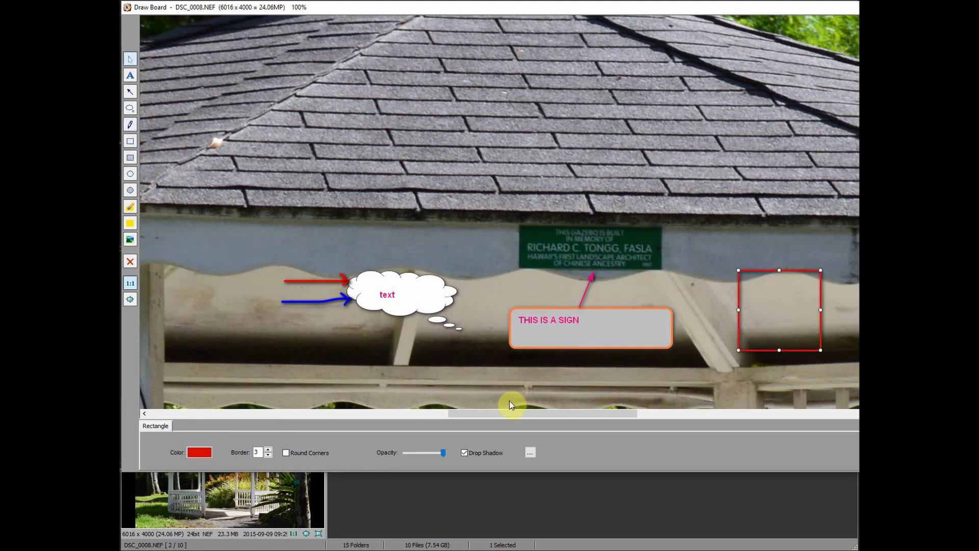
{"action": "left_click", "coordinate": [198, 454]}
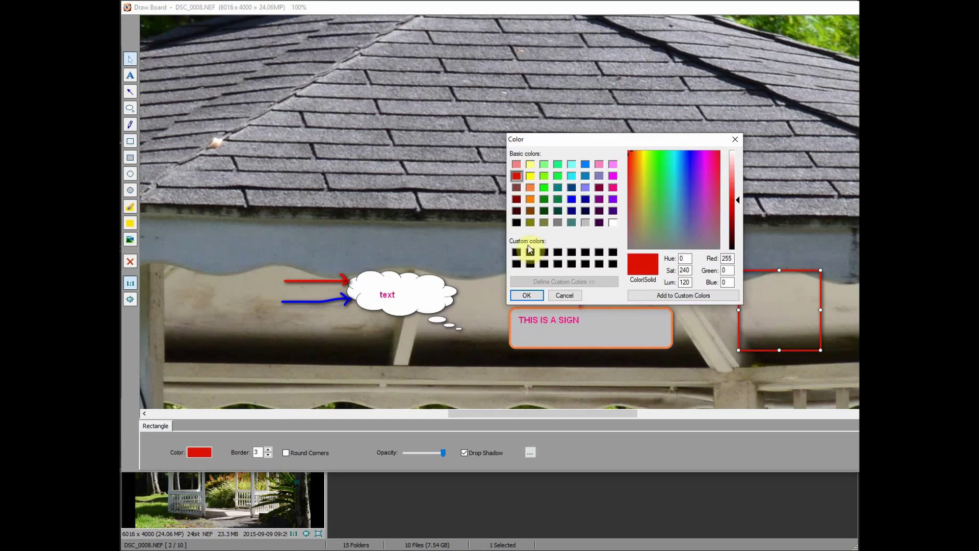
{"action": "left_click", "coordinate": [571, 199]}
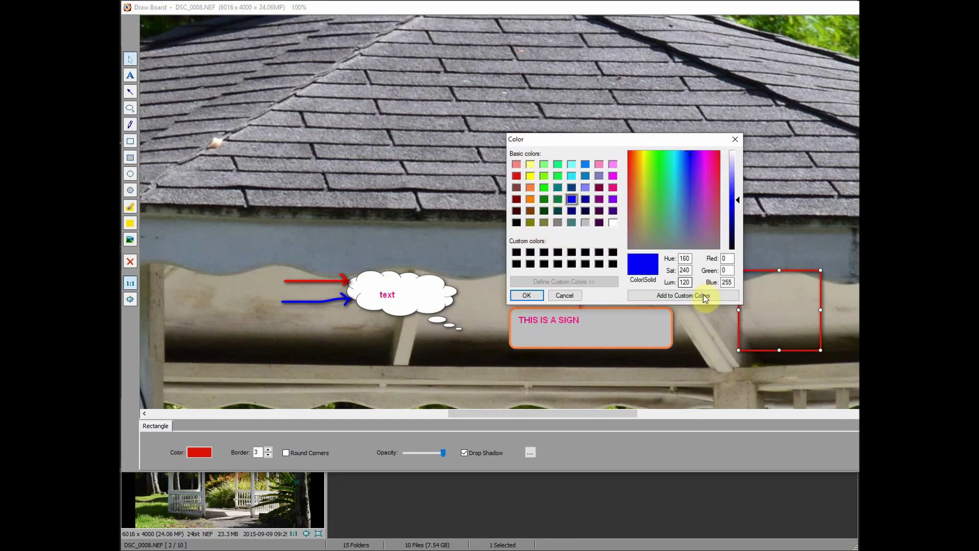
{"action": "left_click", "coordinate": [536, 296]}
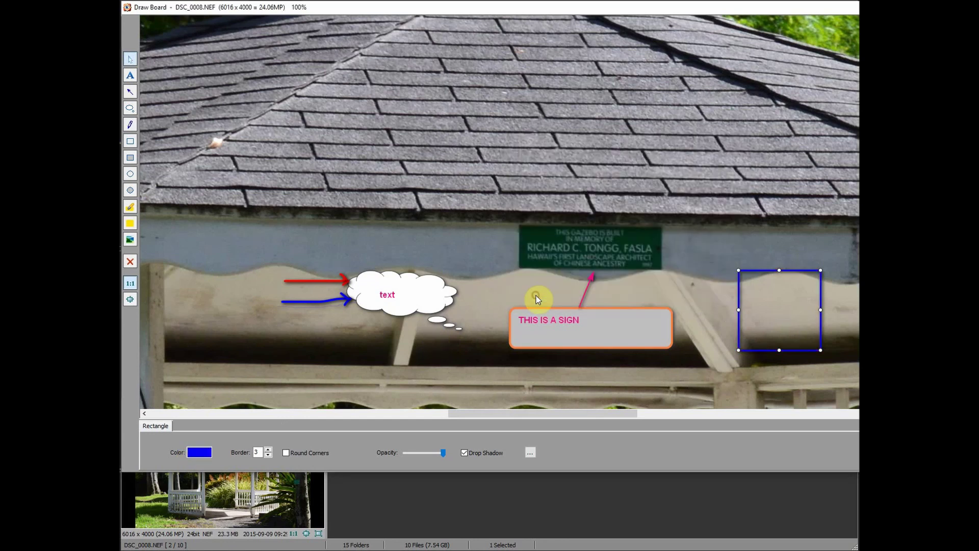
With Blur on, use the Highlighter over "THIS IS A SIGN" in white and again in yellow (255, 255, 0)
{"action": "left_click", "coordinate": [130, 224]}
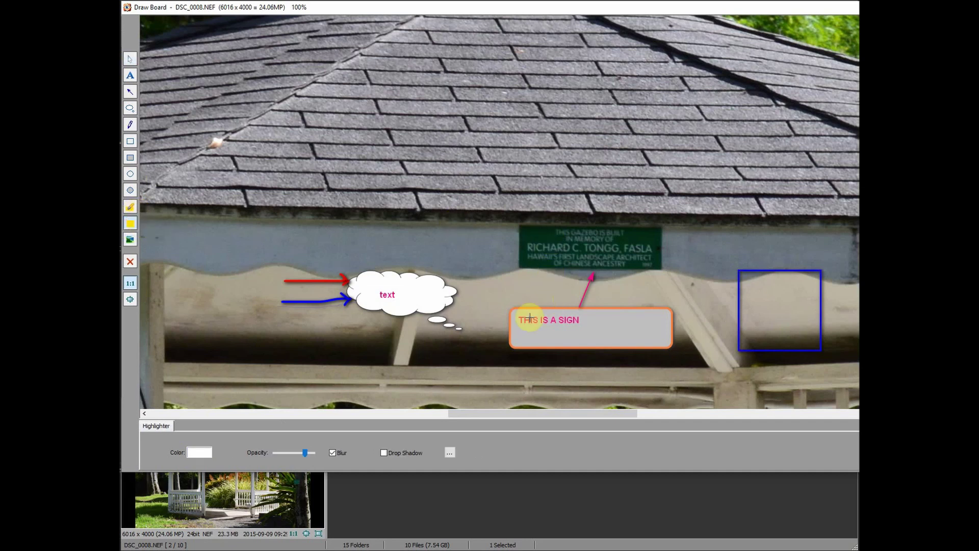
{"action": "mouse_move", "coordinate": [517, 313]}
{"action": "left_mouse_down"}
{"action": "mouse_move", "coordinate": [587, 319]}
{"action": "mouse_move", "coordinate": [583, 327]}
{"action": "left_mouse_up"}
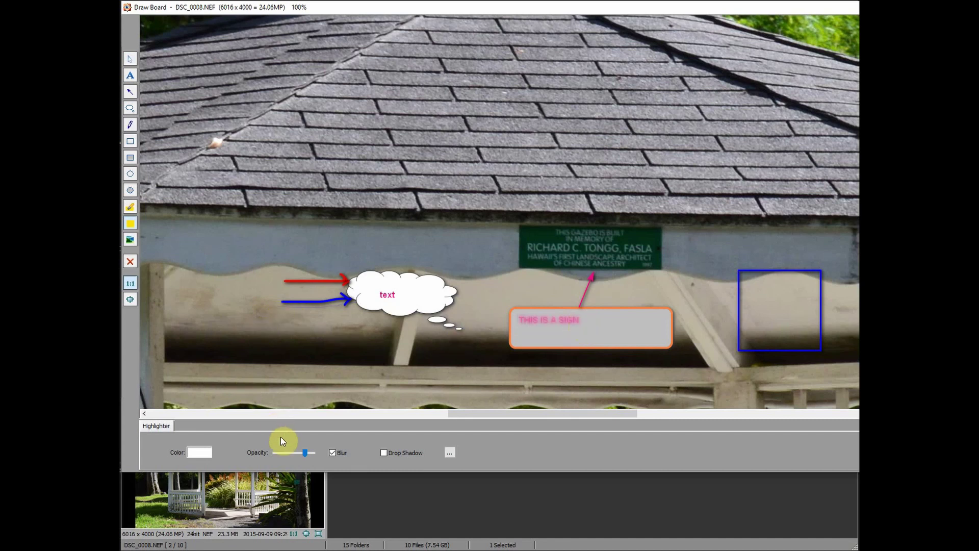
{"action": "left_click", "coordinate": [200, 452]}
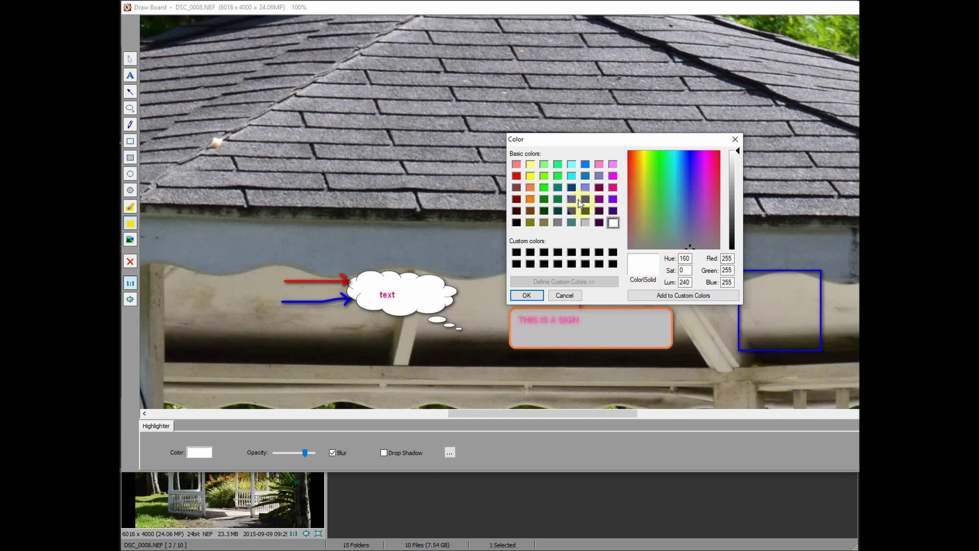
{"action": "left_click", "coordinate": [530, 178]}
{"action": "left_click", "coordinate": [527, 295]}
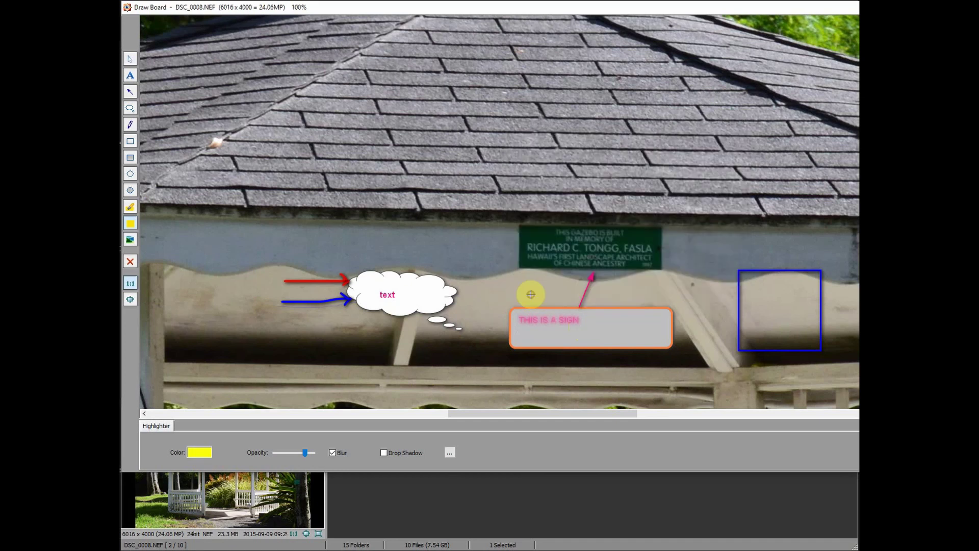
{"action": "left_click_drag", "start_coordinate": [518, 315], "coordinate": [585, 326]}
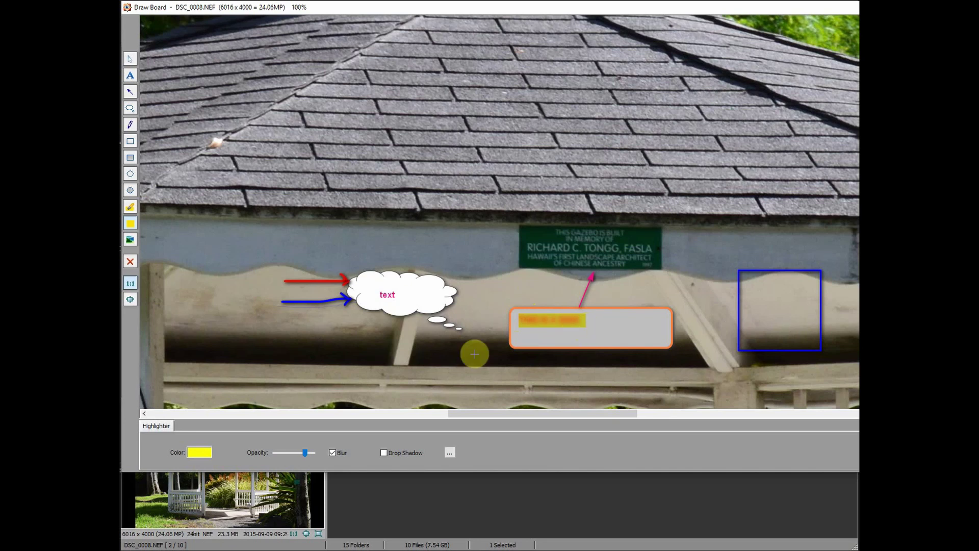
Turn off the Highlighter's Blur, raise its opacity to full, and highlight the word "text" in the cloud callout in yellow
{"action": "left_click", "coordinate": [332, 453]}
{"action": "mouse_move", "coordinate": [305, 453]}
{"action": "left_mouse_down"}
{"action": "mouse_move", "coordinate": [320, 455]}
{"action": "mouse_move", "coordinate": [303, 455]}
{"action": "left_mouse_up"}
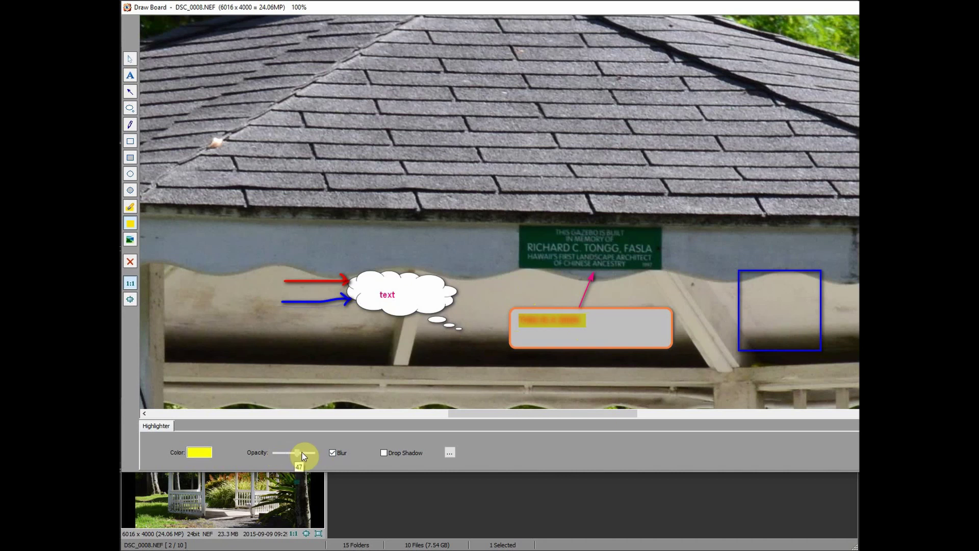
{"action": "left_click", "coordinate": [331, 452]}
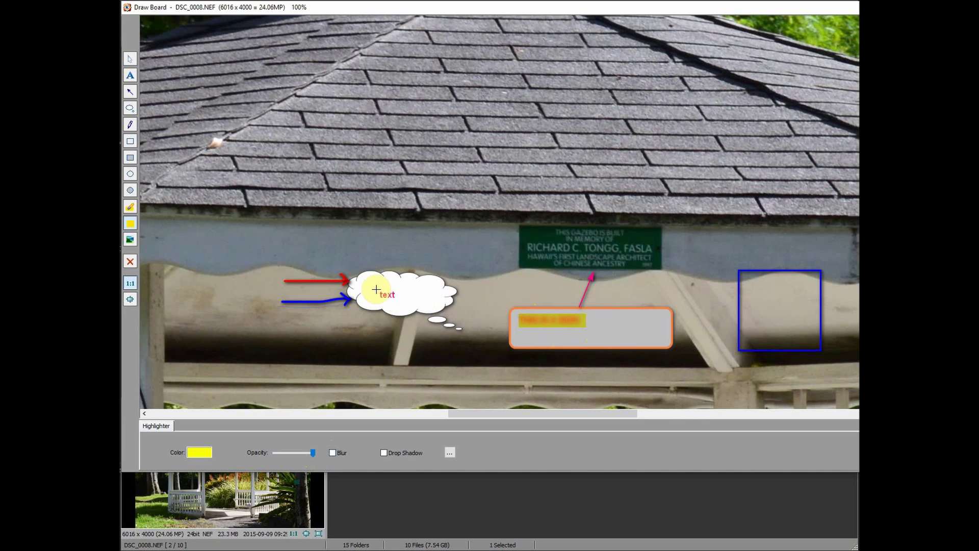
{"action": "left_click_drag", "start_coordinate": [396, 290], "coordinate": [377, 301]}
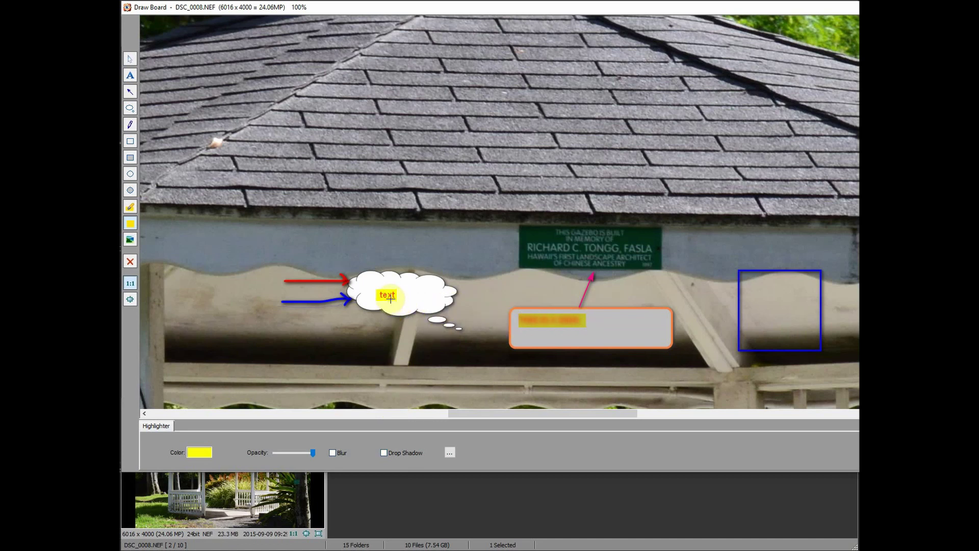
Change the Highlighter colour to green (0, 255, 64) and highlight the cloud callout's text again
{"action": "left_click", "coordinate": [199, 452]}
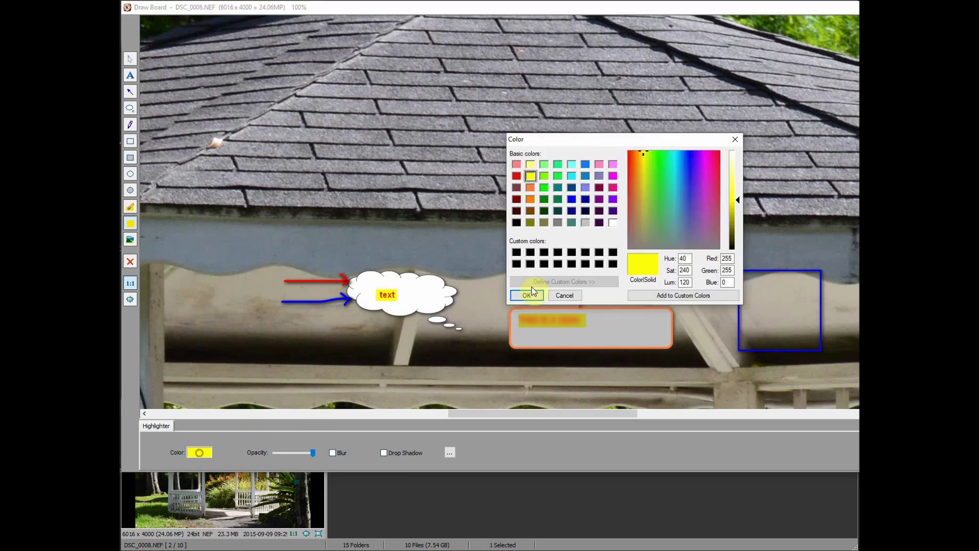
{"action": "left_click", "coordinate": [558, 177]}
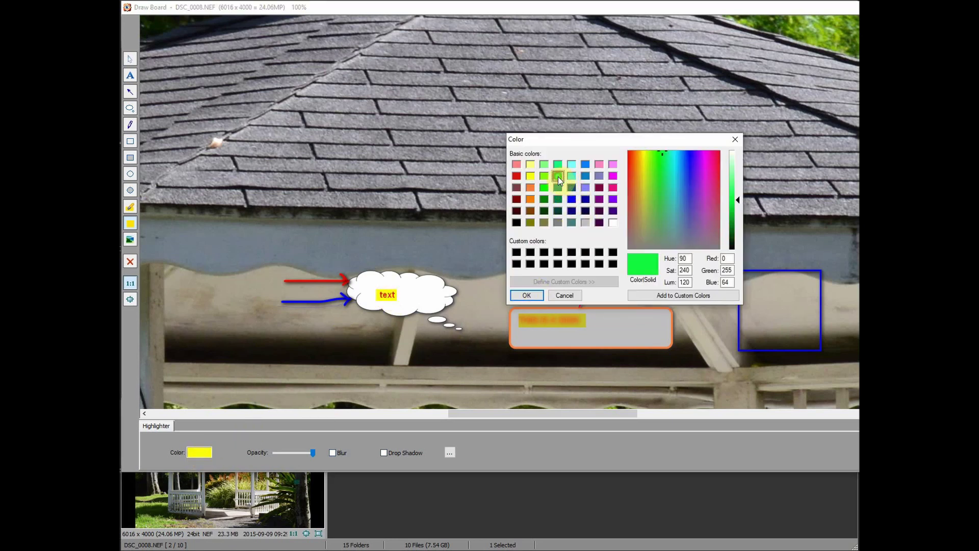
{"action": "left_click", "coordinate": [527, 295]}
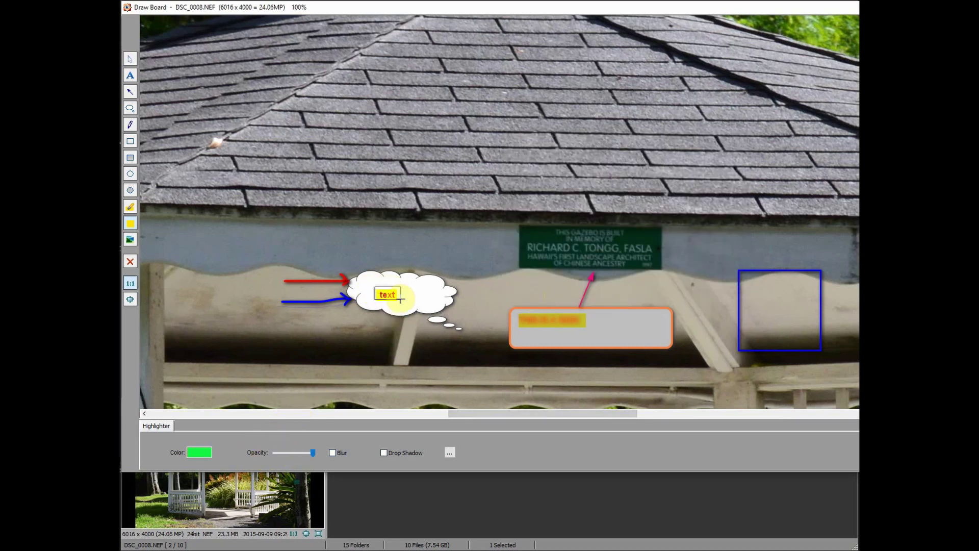
{"action": "left_click_drag", "start_coordinate": [401, 300], "coordinate": [401, 300]}
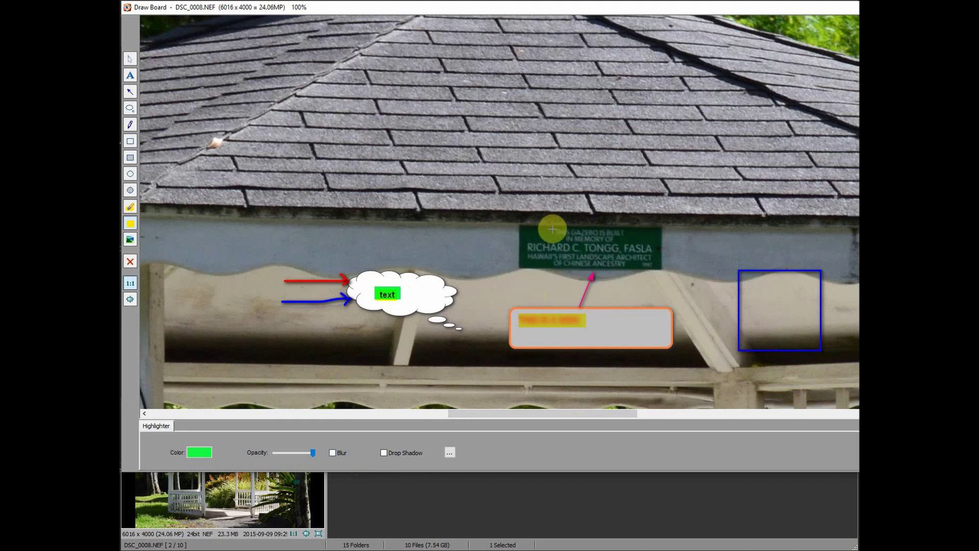
Highlight the plaque's first two lines in green, turn Blur on, and highlight those lines and the callout text again
{"action": "left_click_drag", "start_coordinate": [553, 229], "coordinate": [626, 245]}
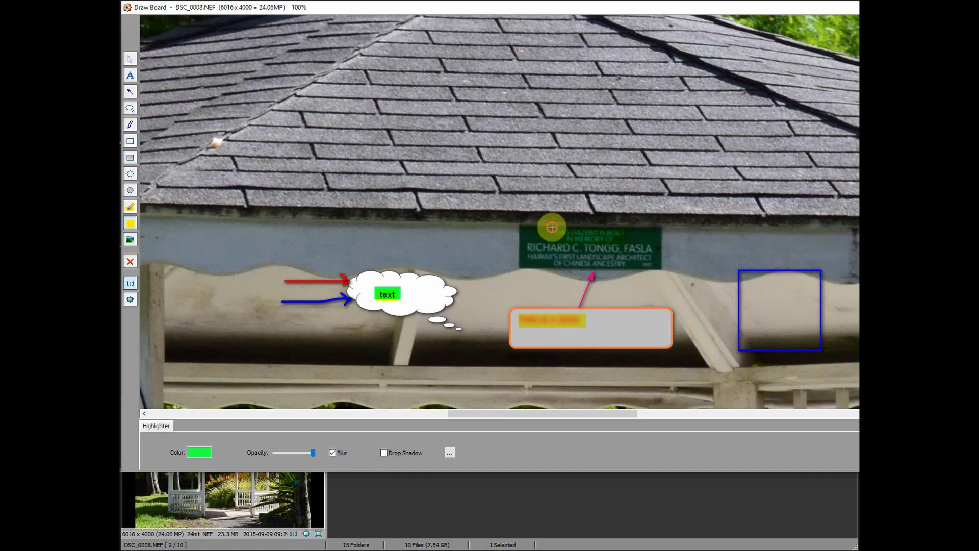
{"action": "mouse_move", "coordinate": [552, 227]}
{"action": "left_mouse_down"}
{"action": "mouse_move", "coordinate": [616, 234]}
{"action": "mouse_move", "coordinate": [629, 241]}
{"action": "mouse_move", "coordinate": [623, 244]}
{"action": "left_mouse_up"}
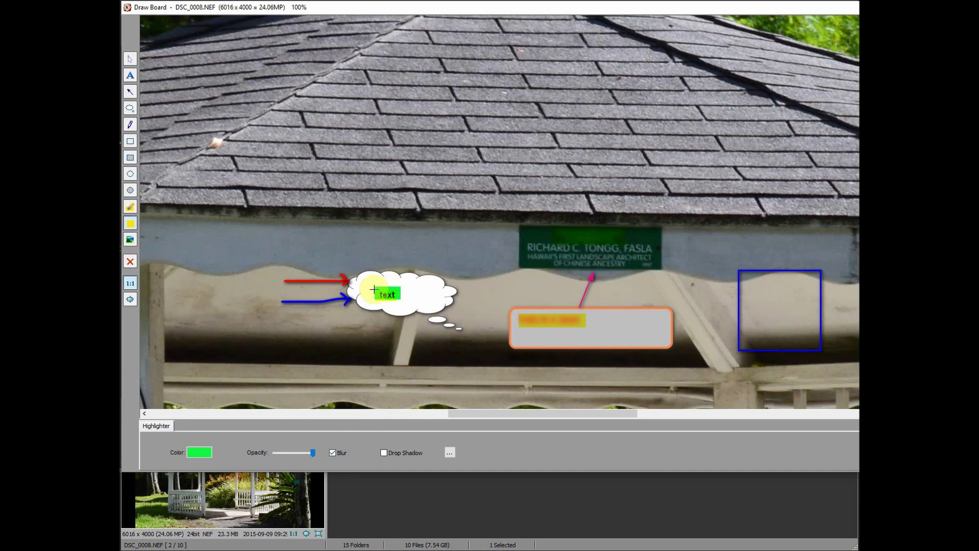
{"action": "left_click_drag", "start_coordinate": [372, 286], "coordinate": [402, 301]}
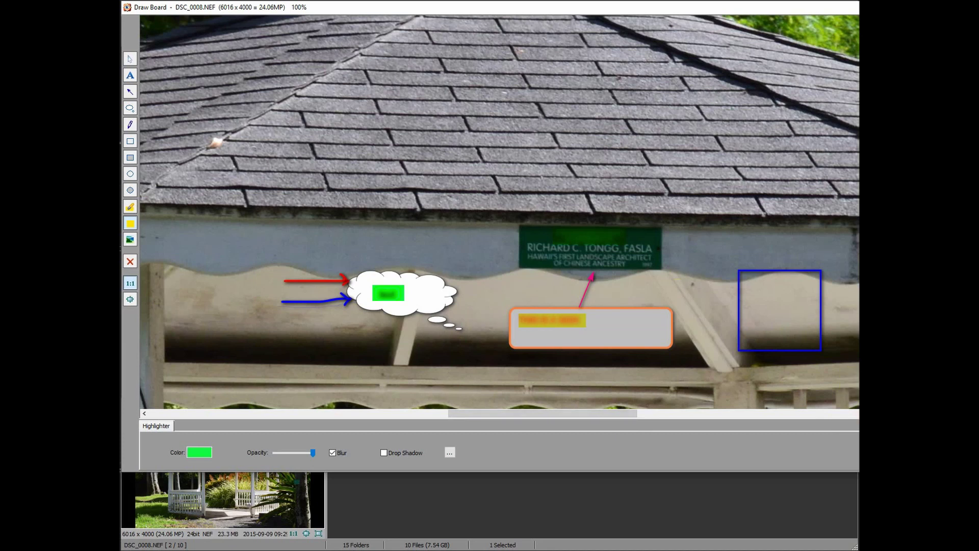
Close the Draw Board and open DSC_0008.NEF in Clone and Heal
{"action": "key", "text": "Escape"}
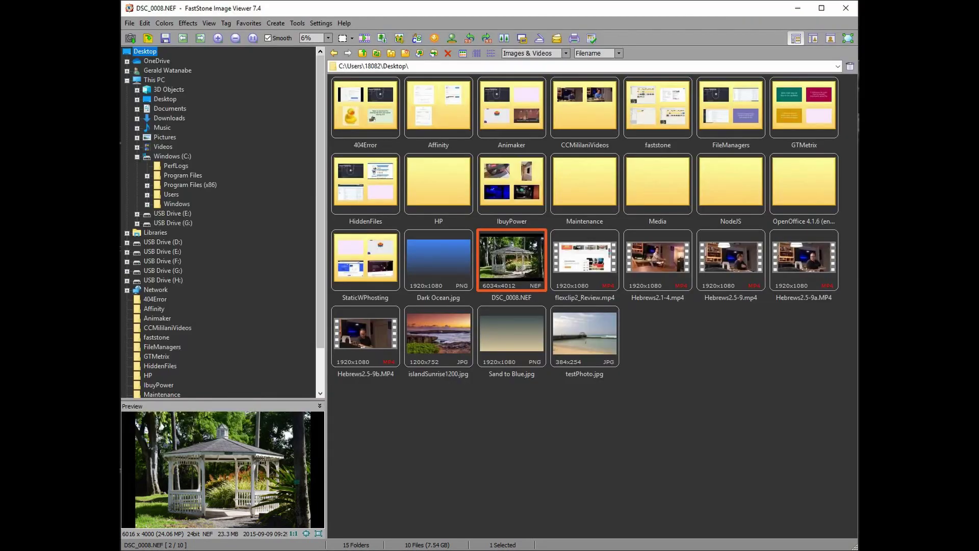
{"action": "left_click", "coordinate": [143, 26]}
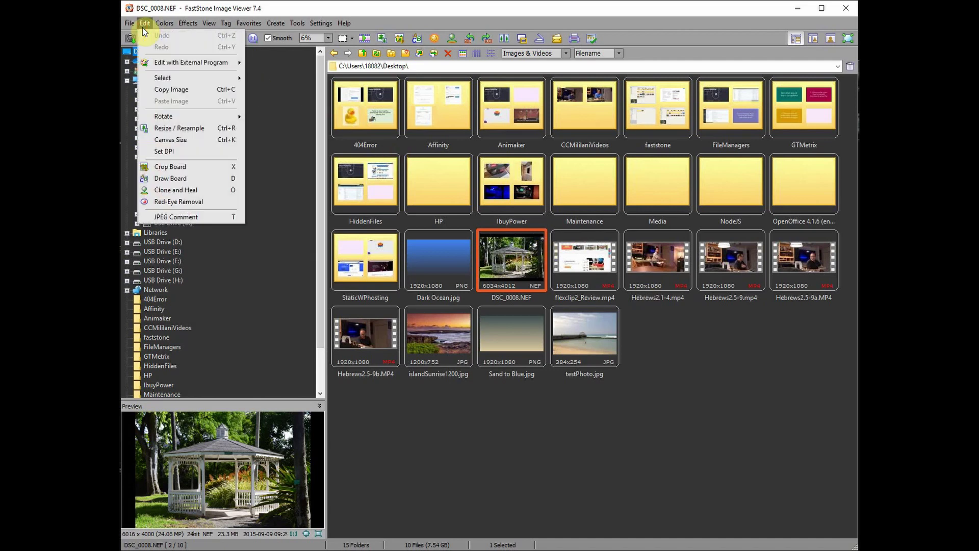
{"action": "left_click", "coordinate": [178, 192]}
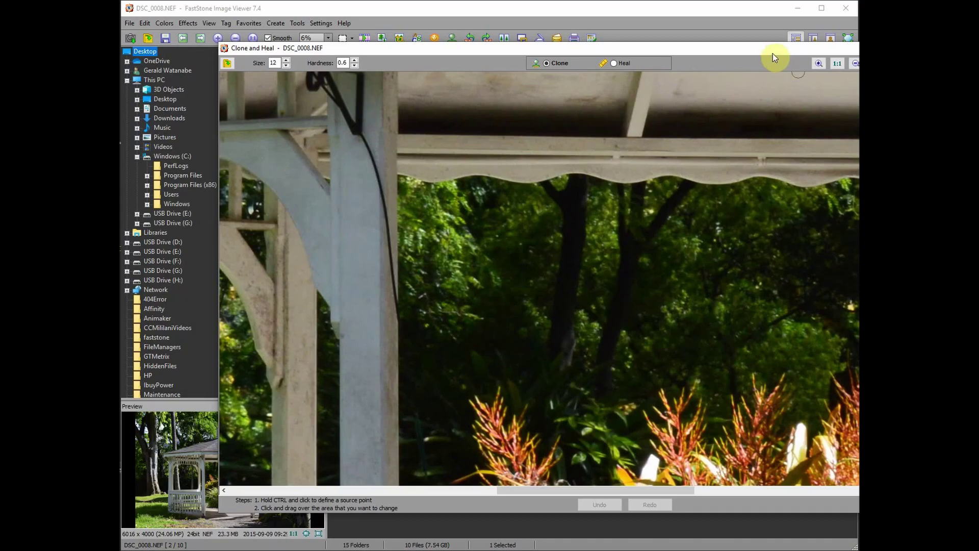
{"action": "left_click_drag", "start_coordinate": [773, 53], "coordinate": [675, 10]}
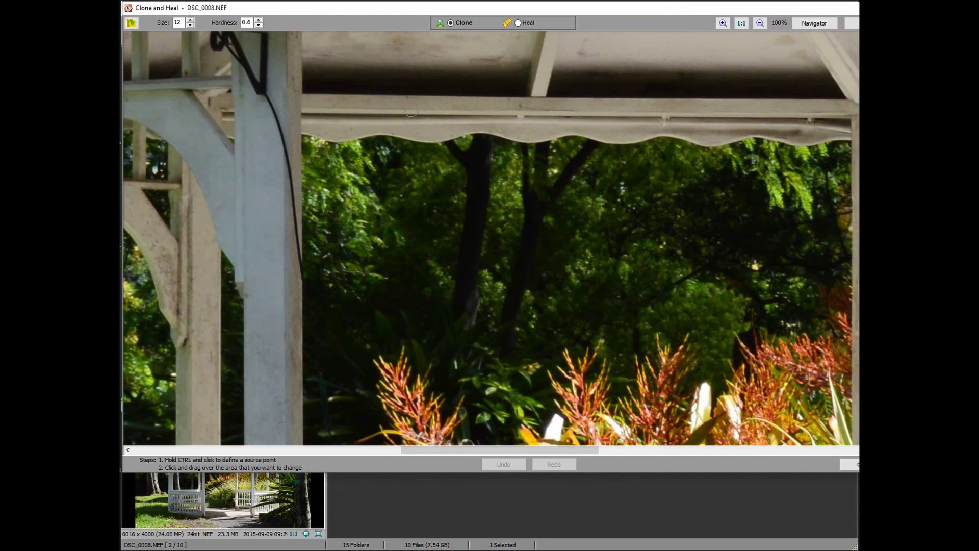
Clone over the dark cable on the gazebo post with size 12 and hardness 0.6, and undo the clone strokes
{"action": "left_click", "coordinate": [483, 172]}
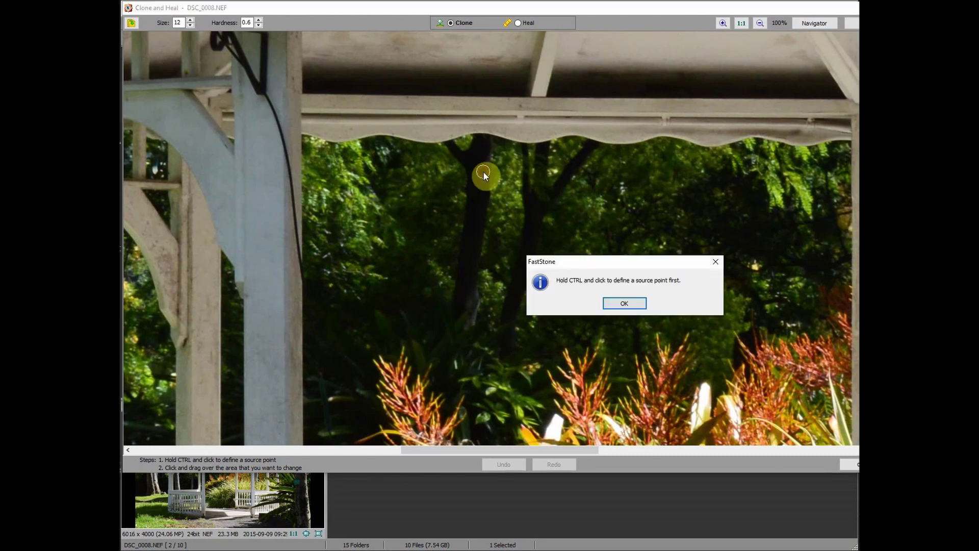
{"action": "left_click", "coordinate": [716, 261]}
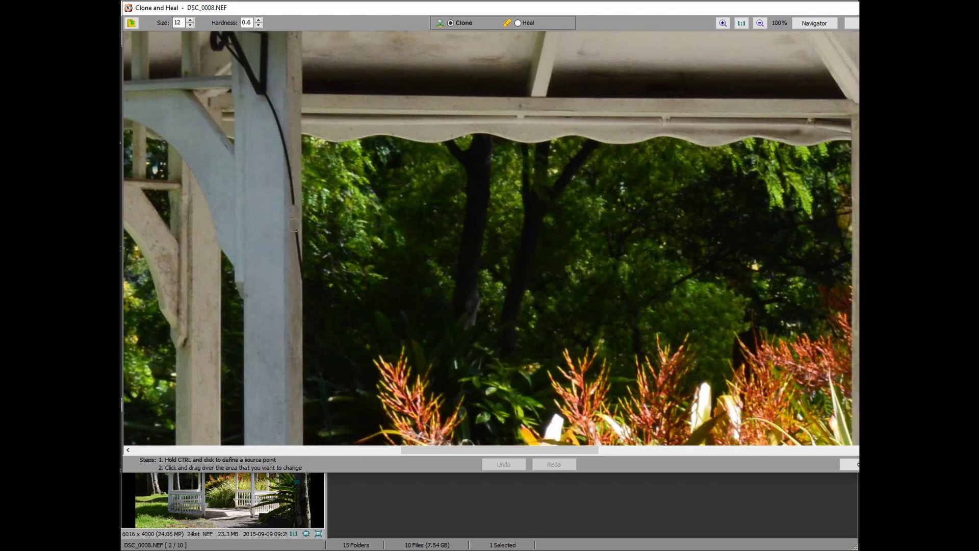
{"action": "left_click_drag", "start_coordinate": [295, 224], "coordinate": [292, 261]}
{"action": "left_click_drag", "start_coordinate": [292, 206], "coordinate": [289, 161]}
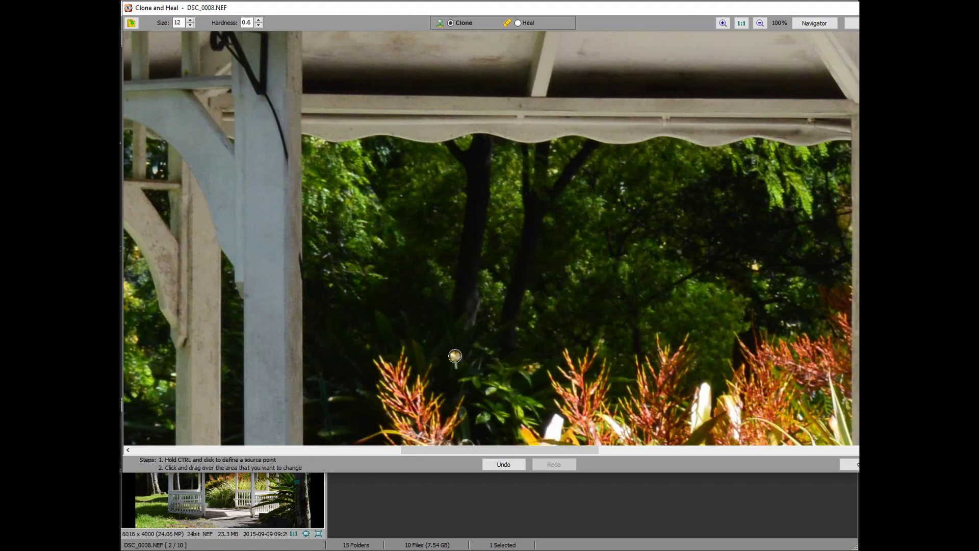
{"action": "left_click", "coordinate": [503, 464]}
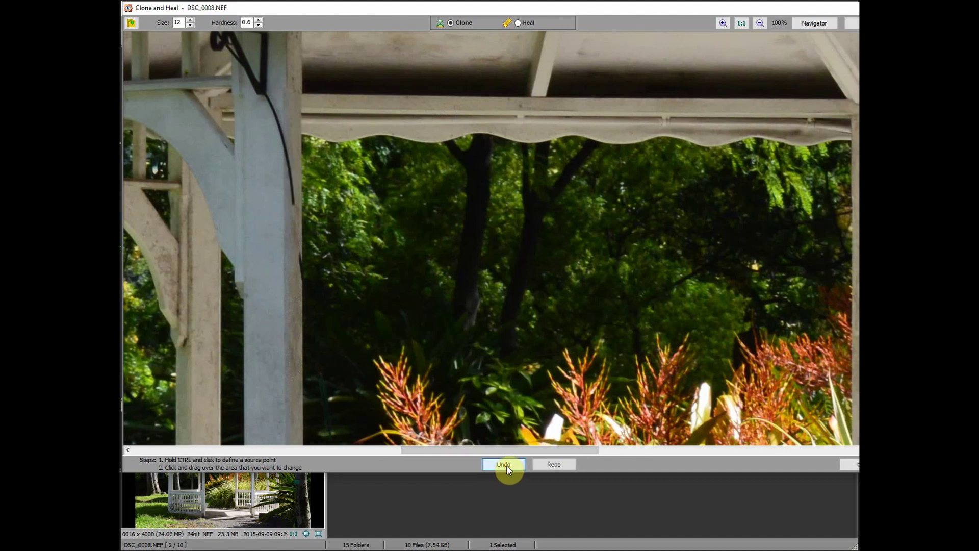
{"action": "left_click", "coordinate": [503, 464]}
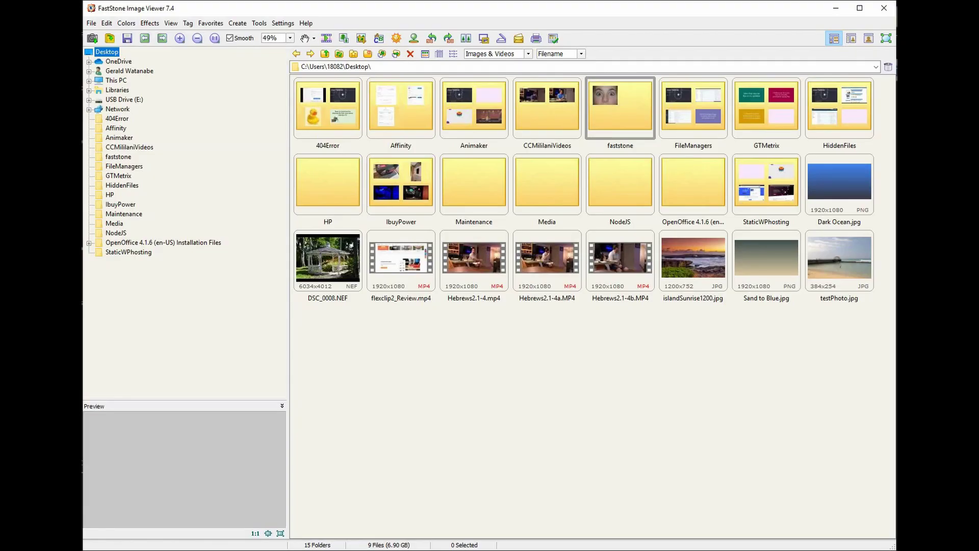
Open the faststone folder on the Desktop and bring redEye.jfif into Red-Eye Removal
{"action": "left_click", "coordinate": [106, 23]}
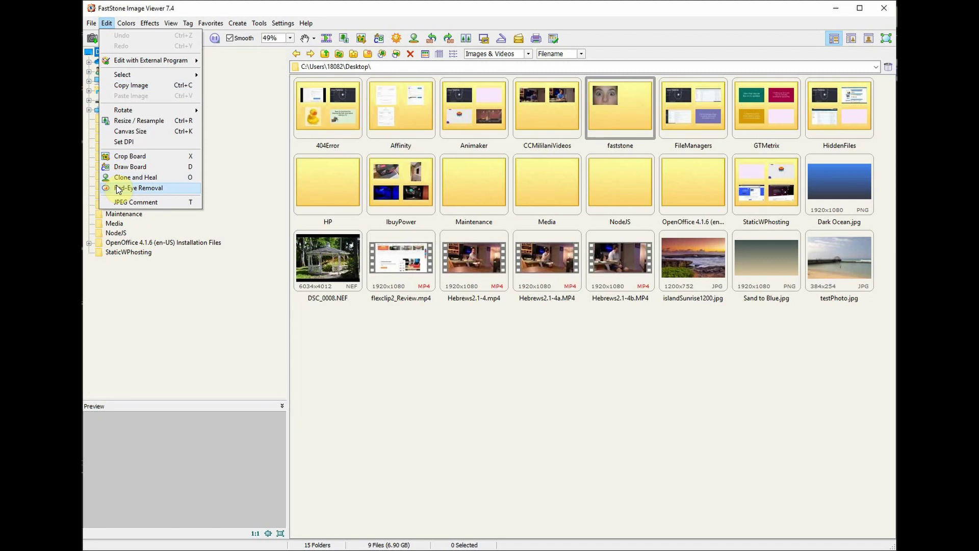
{"action": "left_click", "coordinate": [590, 428]}
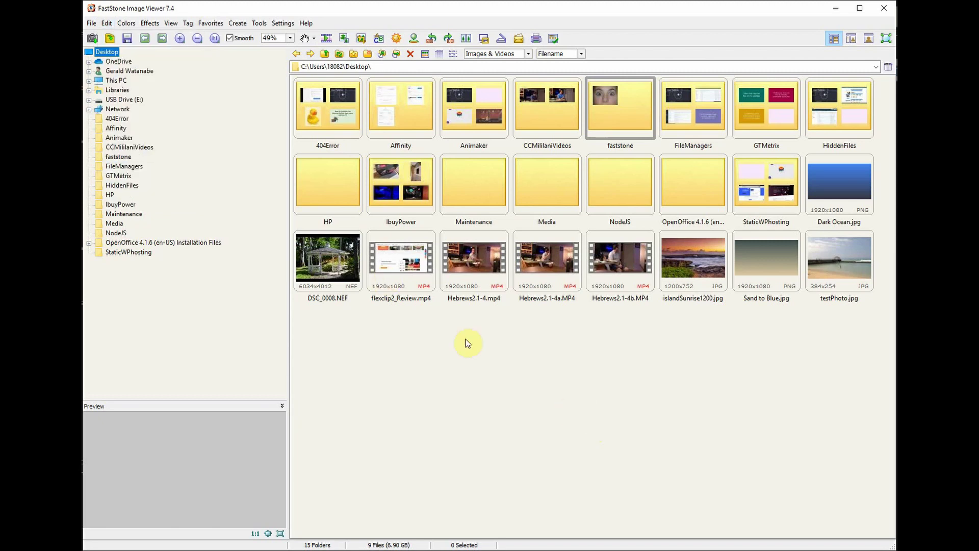
{"action": "mouse_move", "coordinate": [339, 276]}
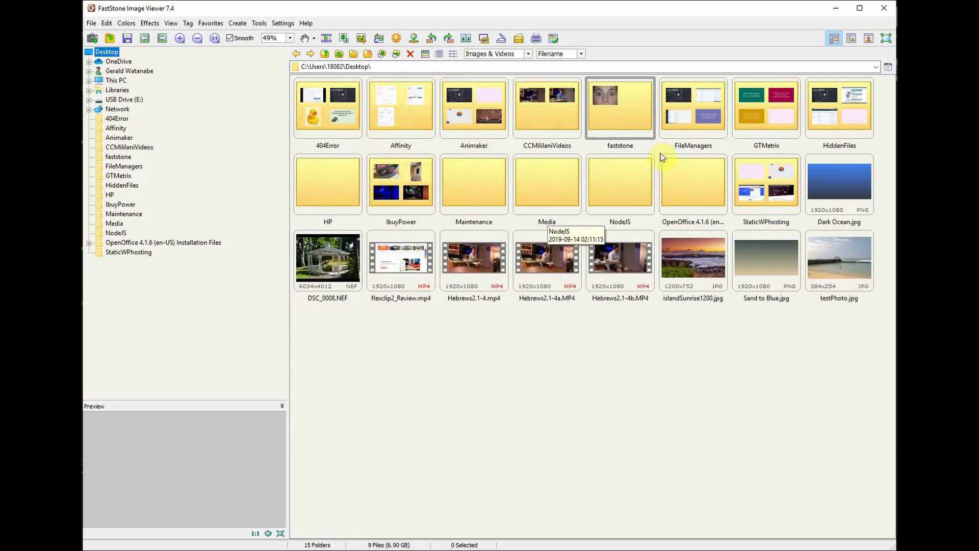
{"action": "double_click", "coordinate": [613, 104]}
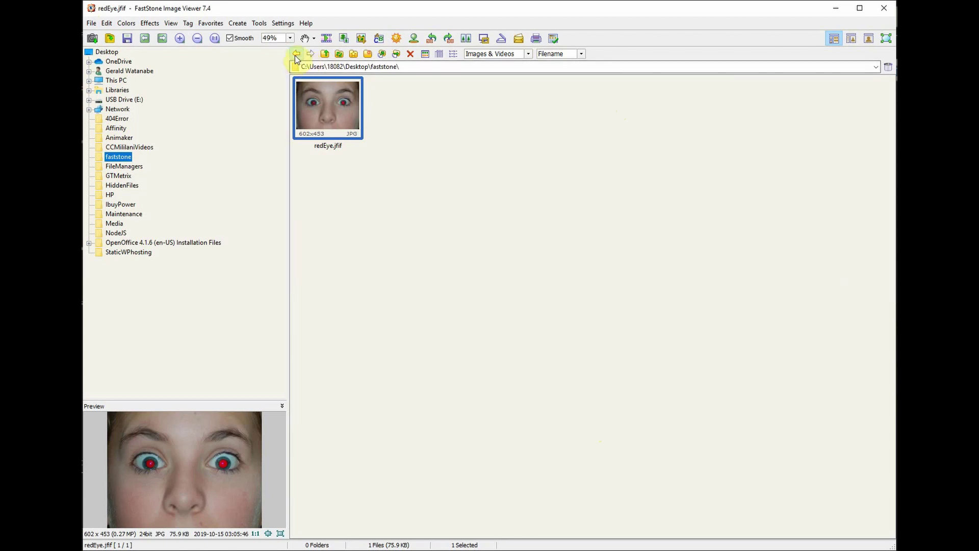
{"action": "left_click", "coordinate": [107, 24]}
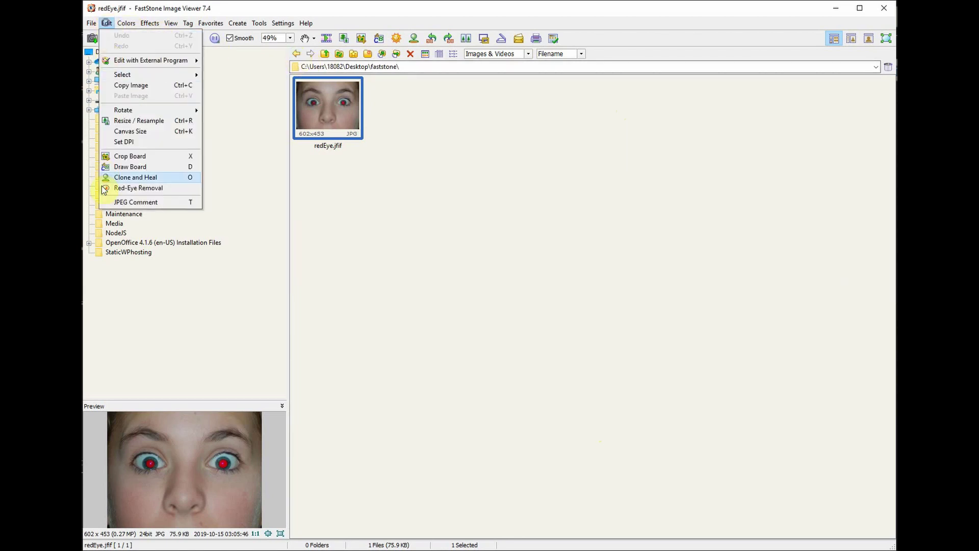
{"action": "left_click", "coordinate": [131, 190]}
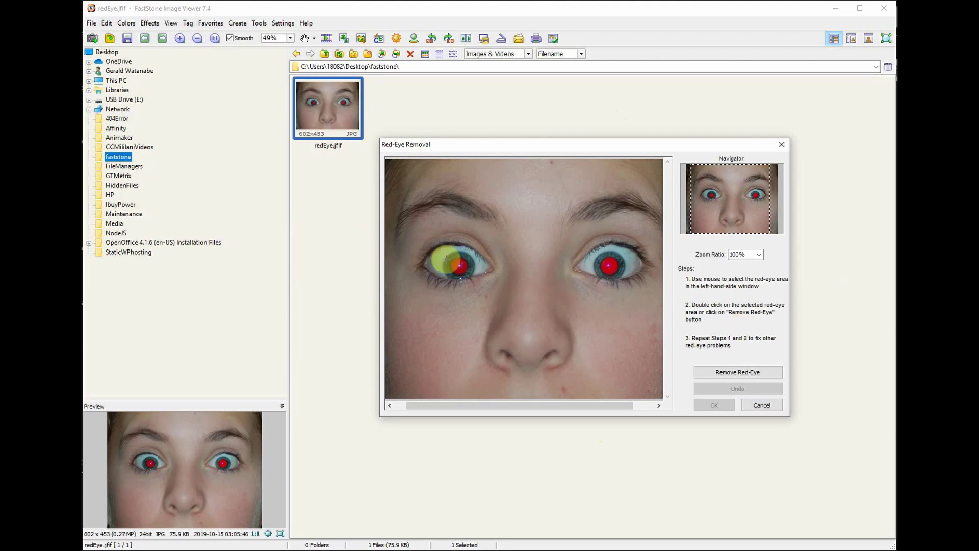
Remove the red-eye from both eyes in the portrait one at a time, and leave Red-Eye Removal without keeping the changes
{"action": "mouse_move", "coordinate": [452, 259]}
{"action": "left_mouse_down"}
{"action": "mouse_move", "coordinate": [475, 280]}
{"action": "mouse_move", "coordinate": [463, 269]}
{"action": "left_mouse_up"}
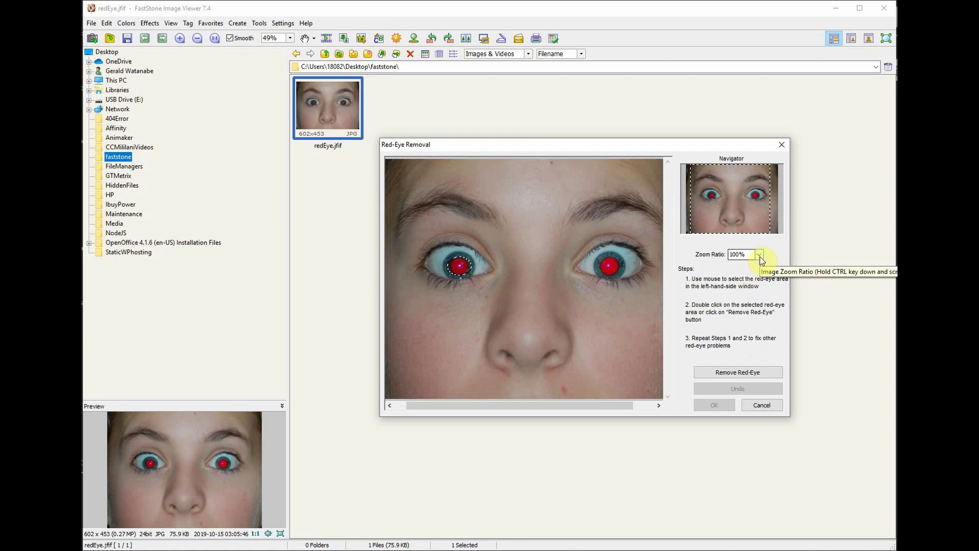
{"action": "left_click", "coordinate": [740, 372]}
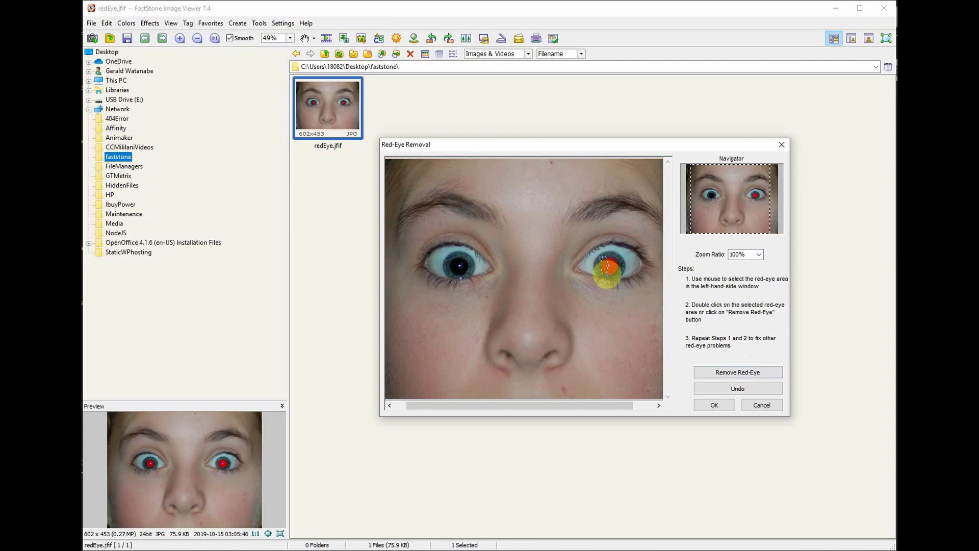
{"action": "left_click_drag", "start_coordinate": [602, 256], "coordinate": [622, 280]}
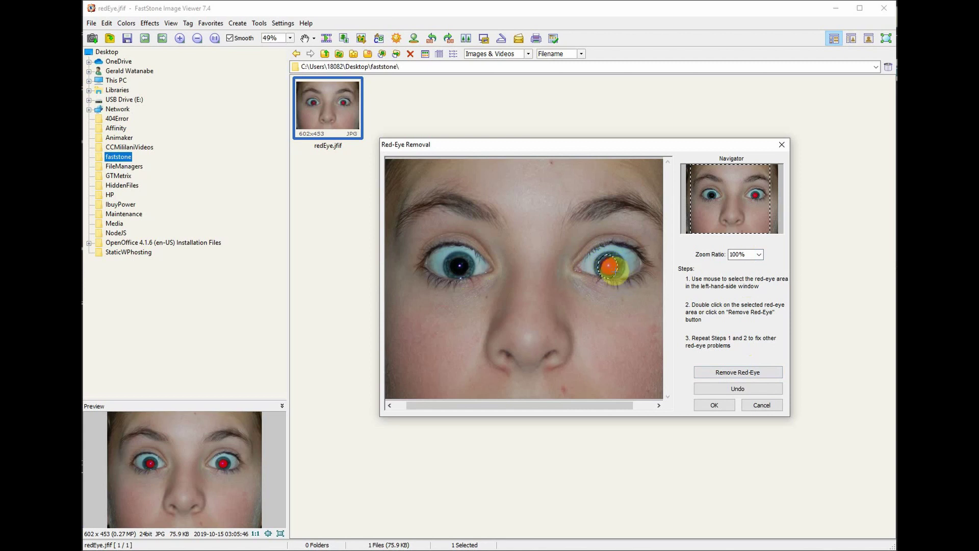
{"action": "left_click", "coordinate": [766, 372]}
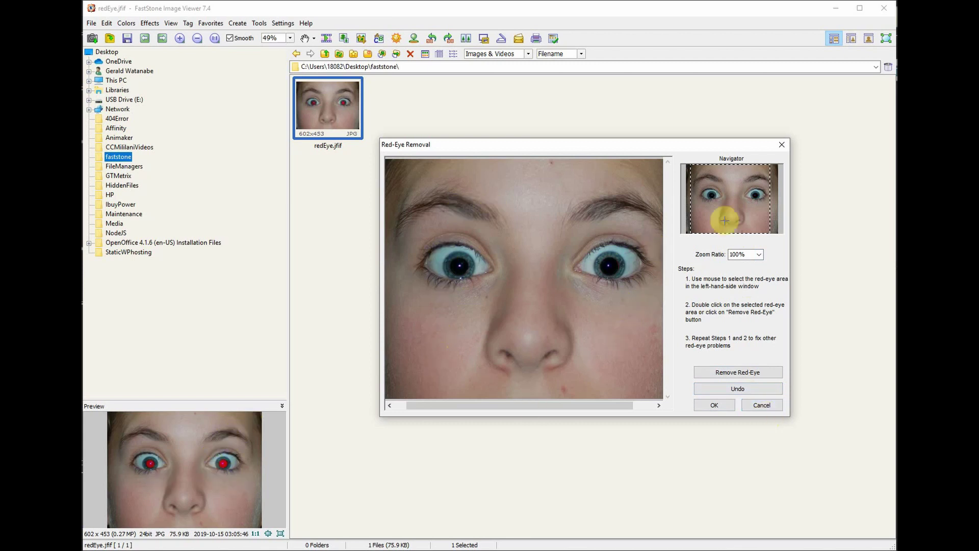
{"action": "left_click", "coordinate": [766, 405]}
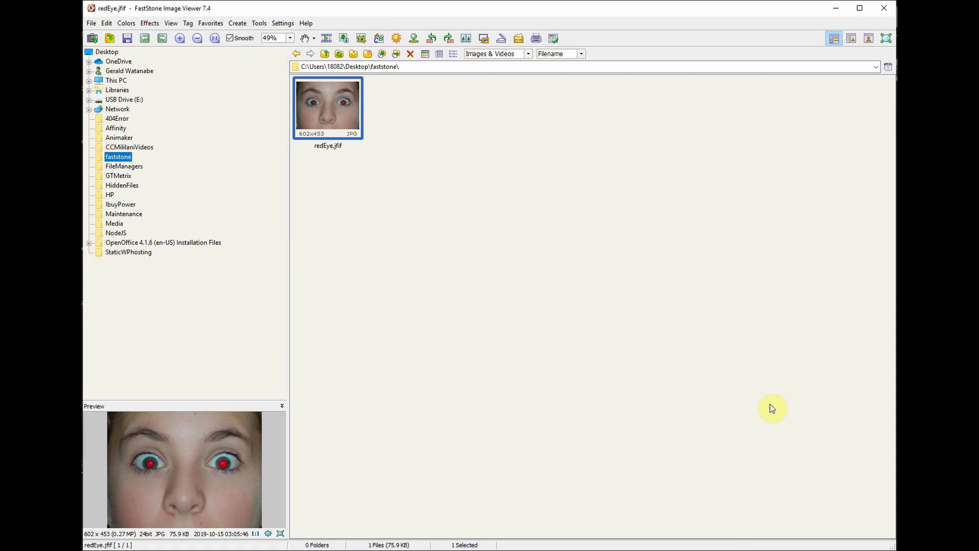
Return to the Desktop folder, view the JPEG comment dialog for DSC_0008.NEF, and close it
{"action": "left_click", "coordinate": [297, 54]}
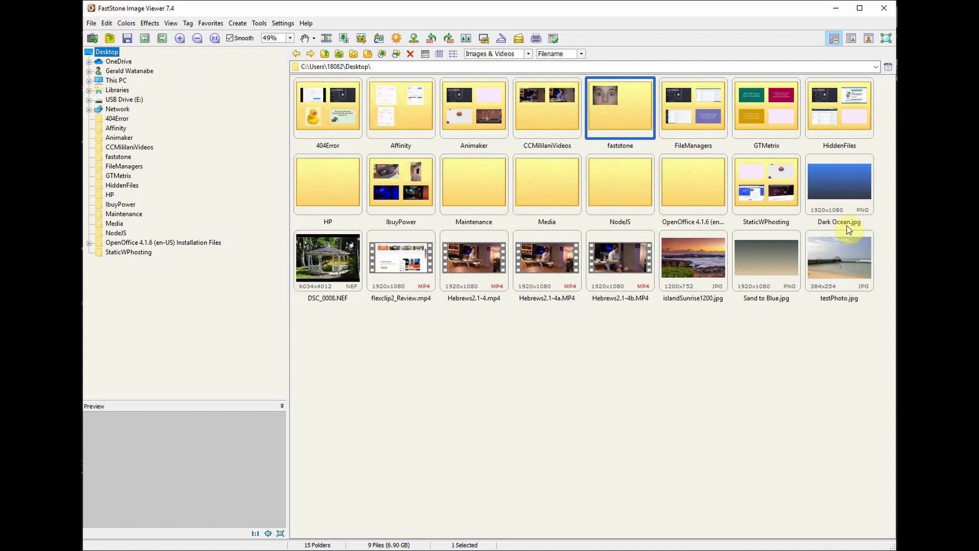
{"action": "left_click", "coordinate": [107, 23]}
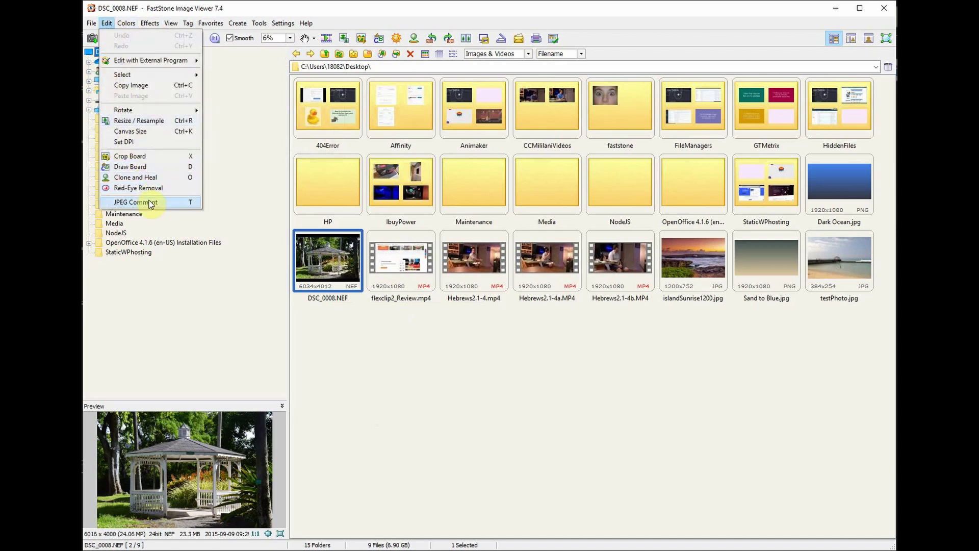
{"action": "left_click", "coordinate": [147, 202]}
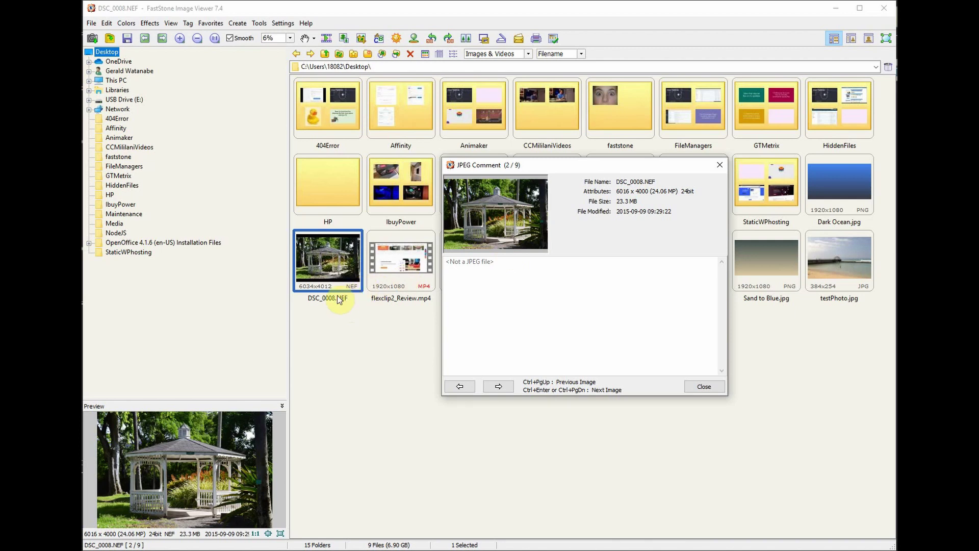
{"action": "left_click", "coordinate": [705, 386]}
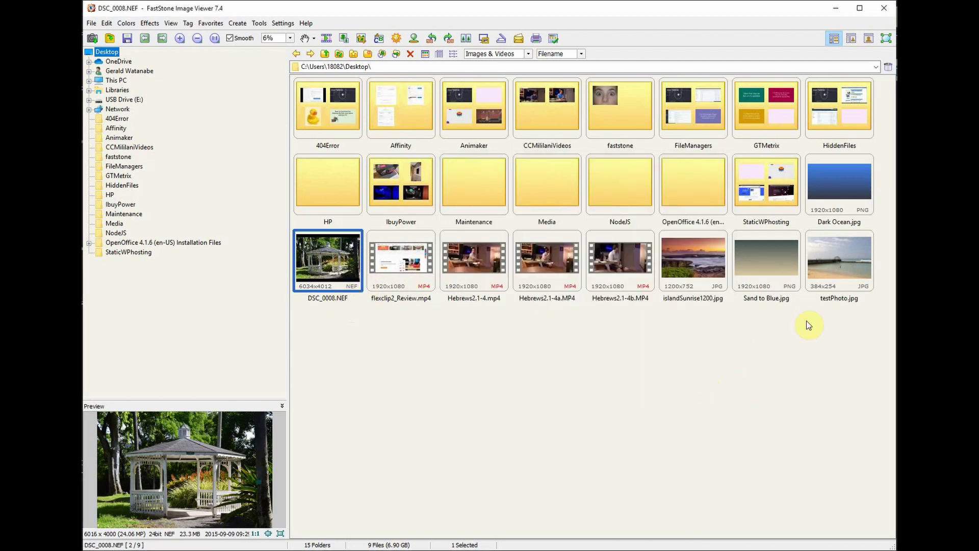
Enter "xxxxxxx" as the JPEG comment for testPhoto.jpg and close the comment dialog
{"action": "left_click", "coordinate": [826, 267]}
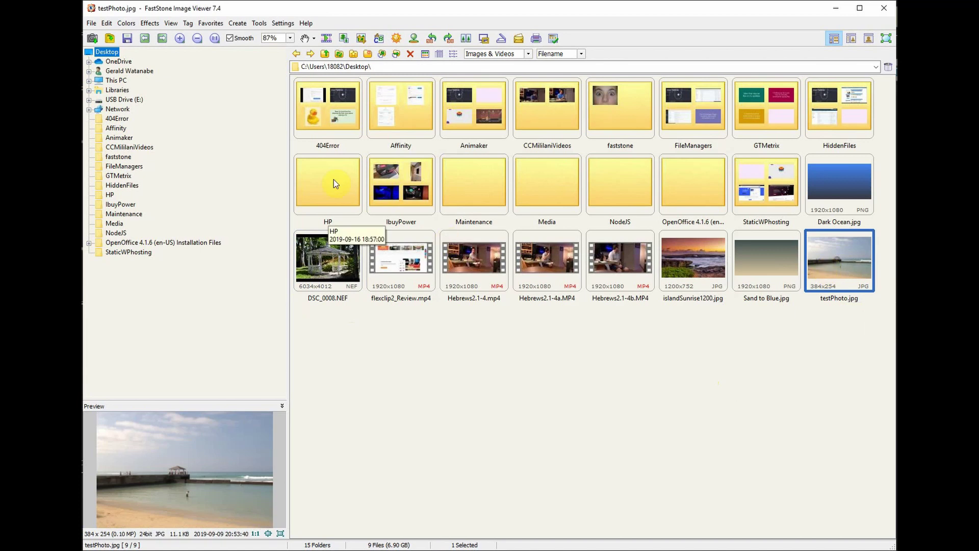
{"action": "left_click", "coordinate": [107, 22]}
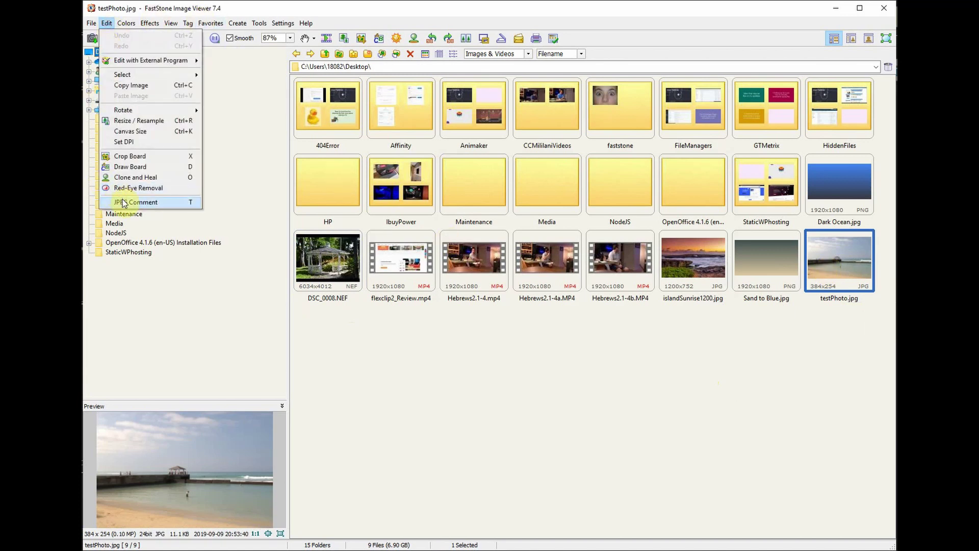
{"action": "left_click", "coordinate": [123, 203]}
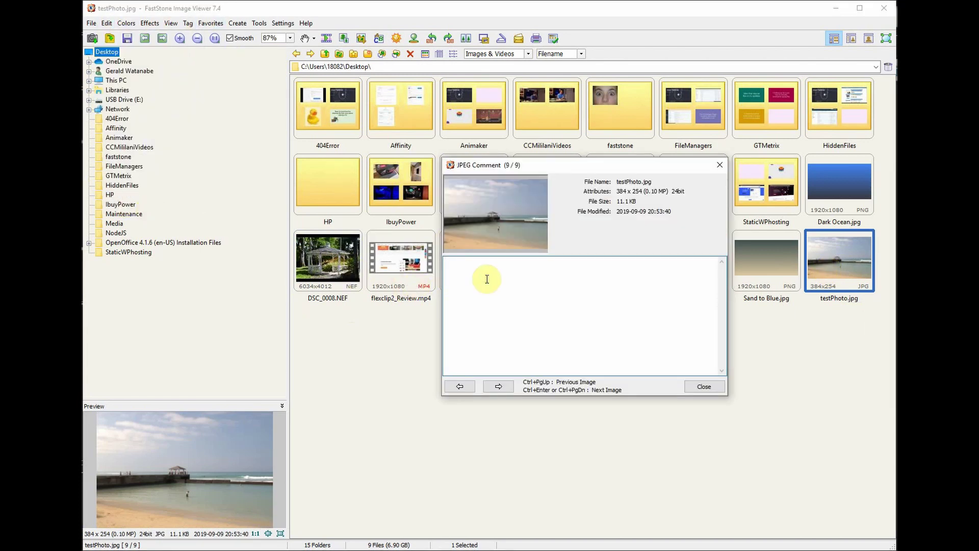
{"action": "type", "text": "xxxxxxx"}
{"action": "left_click", "coordinate": [721, 387]}
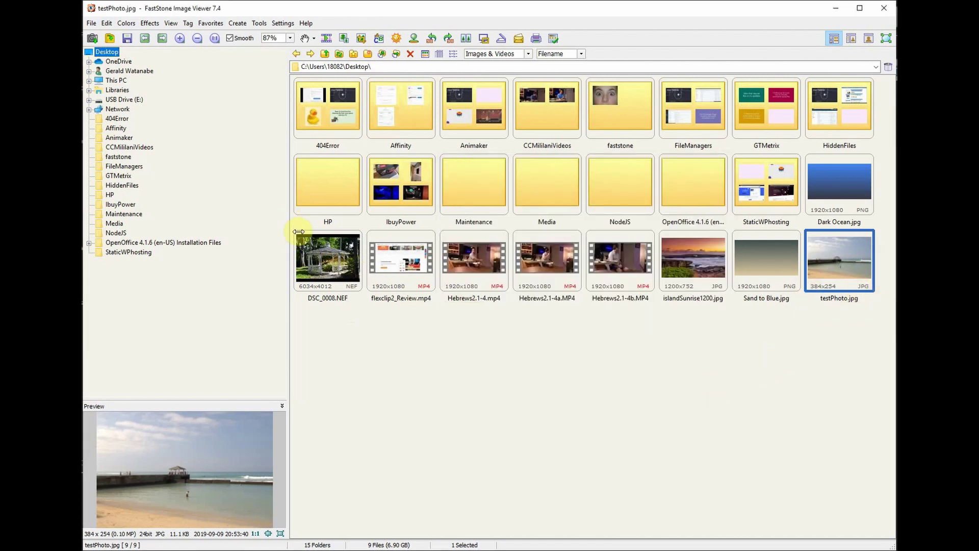
Review the file formats offered when saving DSC_0008.NEF under a new name, and cancel the save
{"action": "left_click", "coordinate": [323, 259]}
{"action": "left_click", "coordinate": [90, 23]}
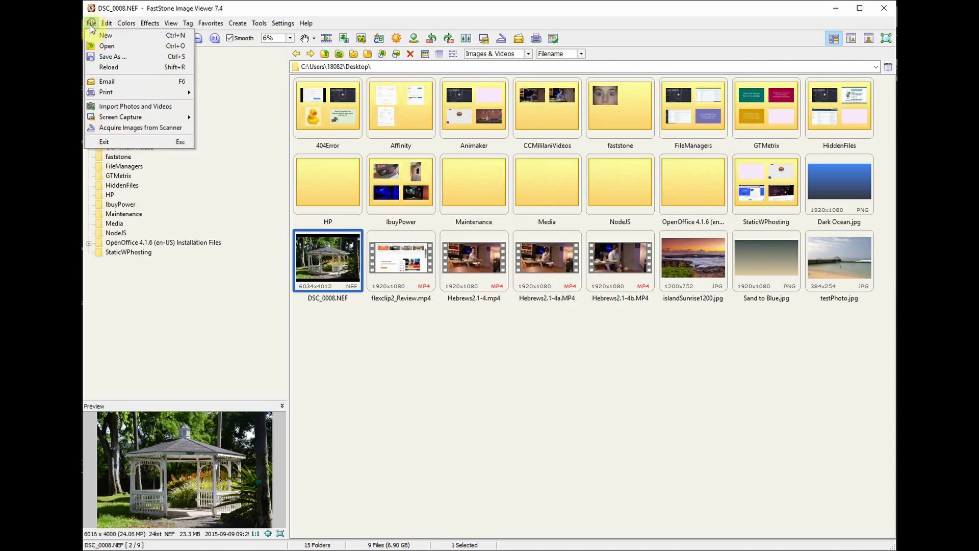
{"action": "left_click", "coordinate": [100, 58]}
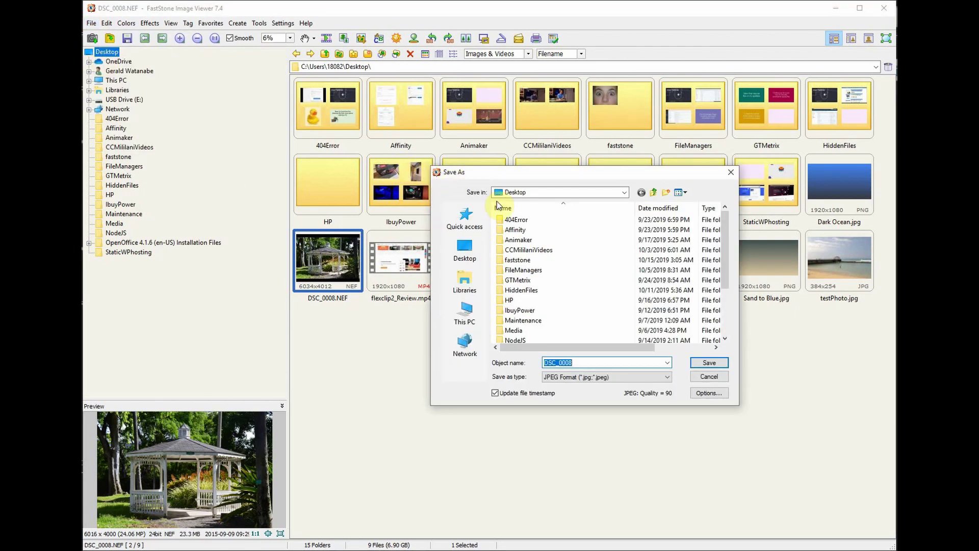
{"action": "left_click", "coordinate": [584, 377]}
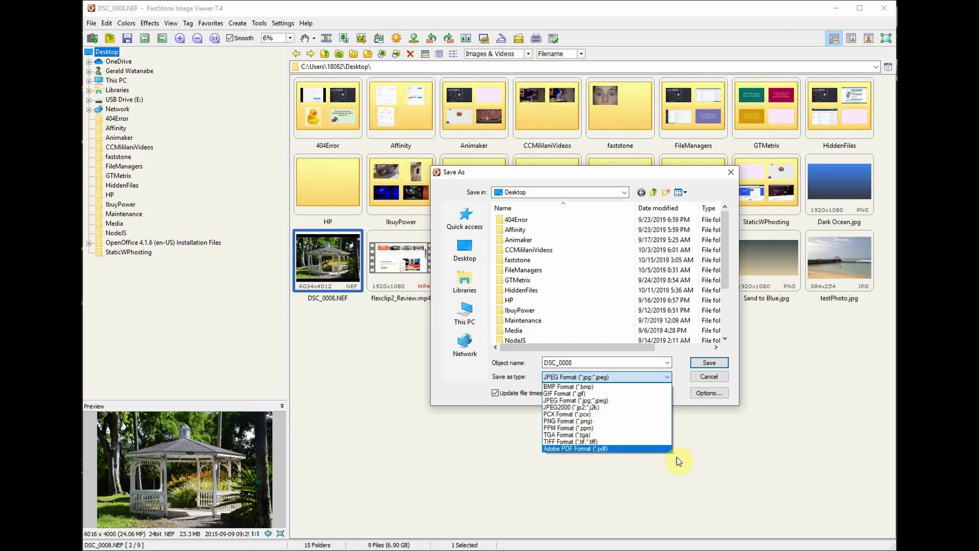
{"action": "left_click", "coordinate": [707, 399]}
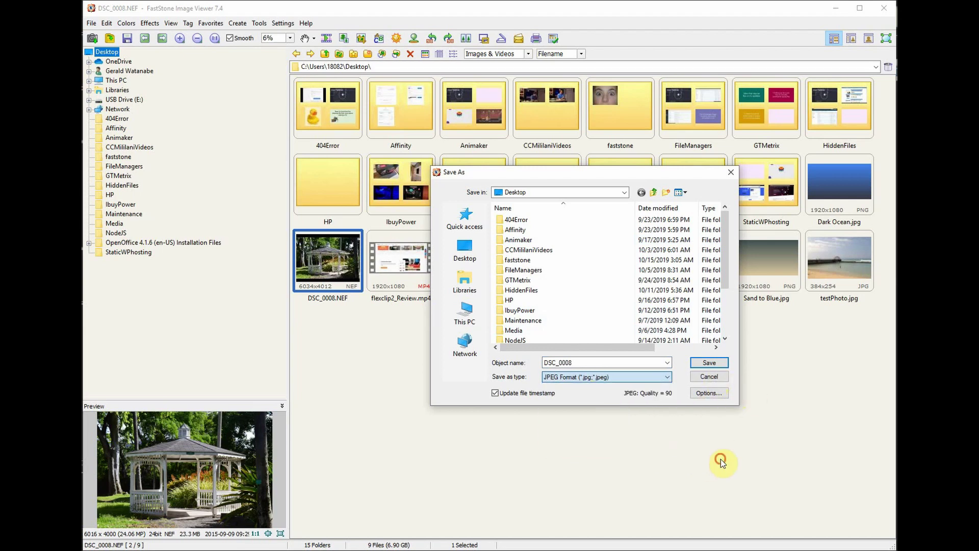
{"action": "left_click", "coordinate": [708, 376]}
{"action": "left_click", "coordinate": [493, 353]}
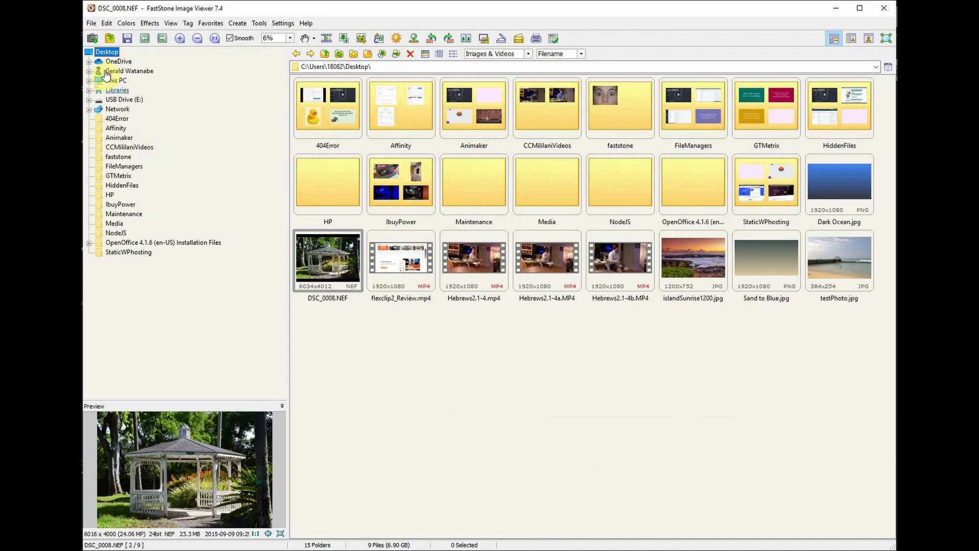
{"action": "left_click", "coordinate": [90, 24]}
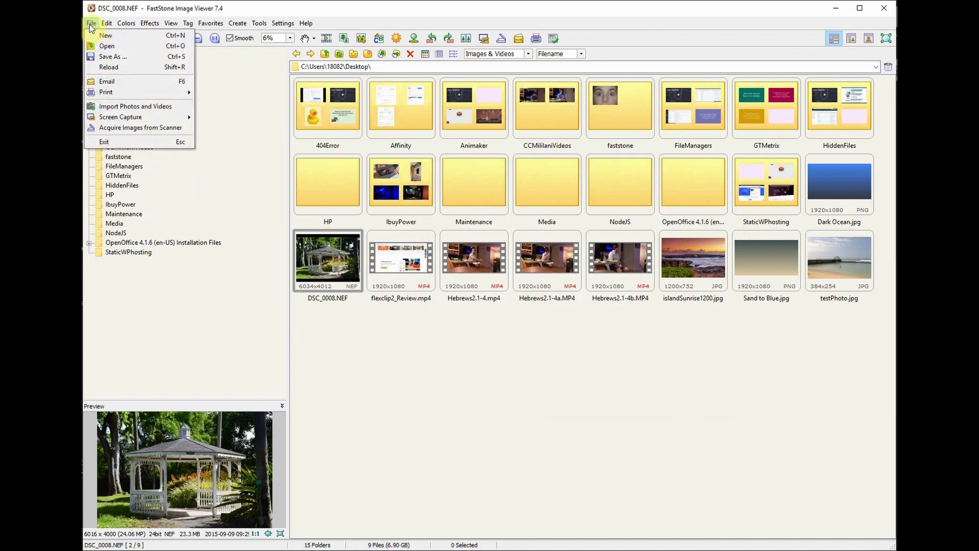
{"action": "left_click", "coordinate": [609, 395]}
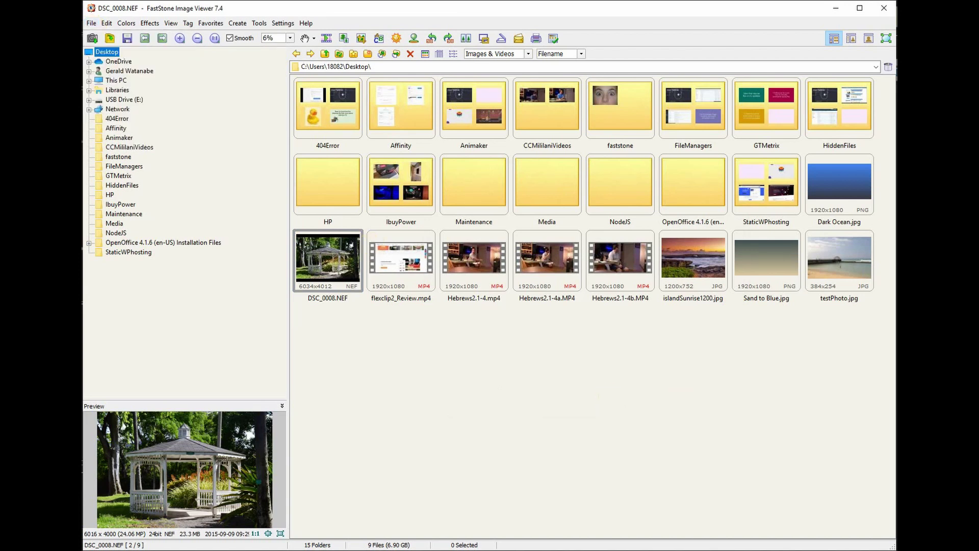
Select DSC_0008.NEF, review the color commands, and open the photo in Adjust Lighting
{"action": "left_click", "coordinate": [328, 258]}
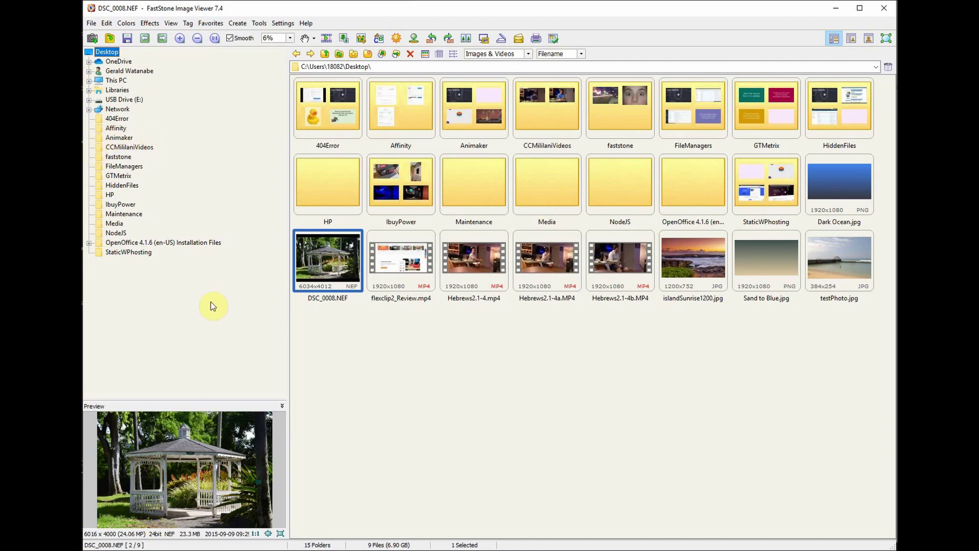
{"action": "left_click", "coordinate": [328, 263]}
{"action": "left_click", "coordinate": [127, 23]}
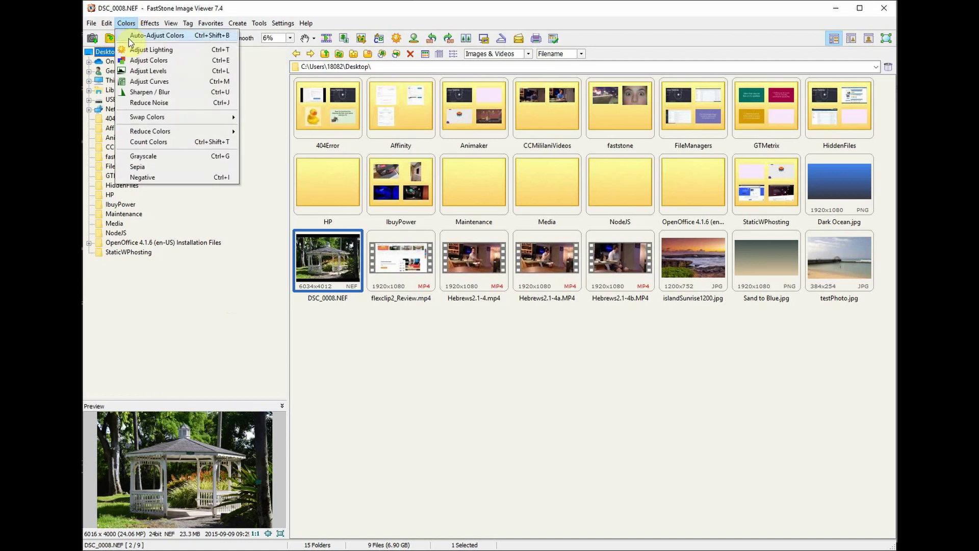
{"action": "left_click", "coordinate": [144, 53]}
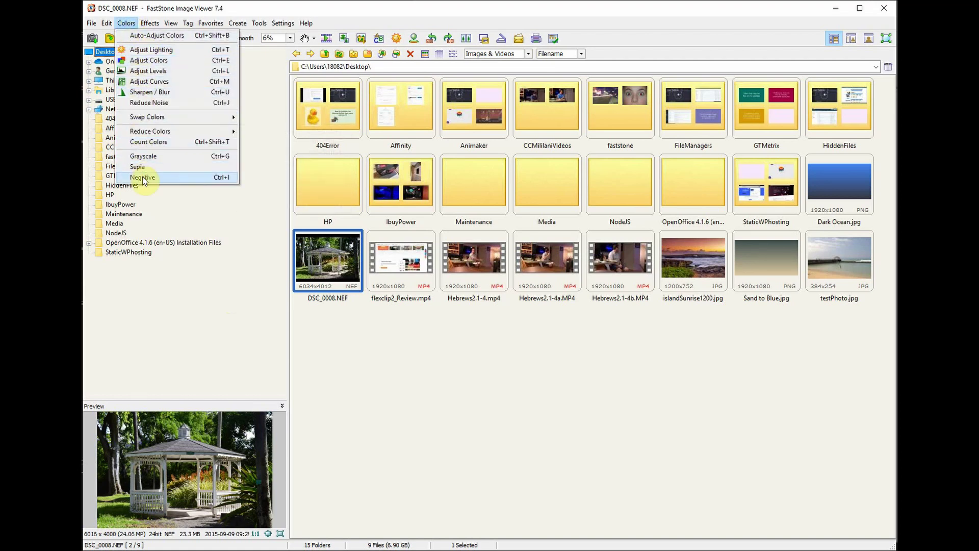
{"action": "left_click", "coordinate": [148, 53]}
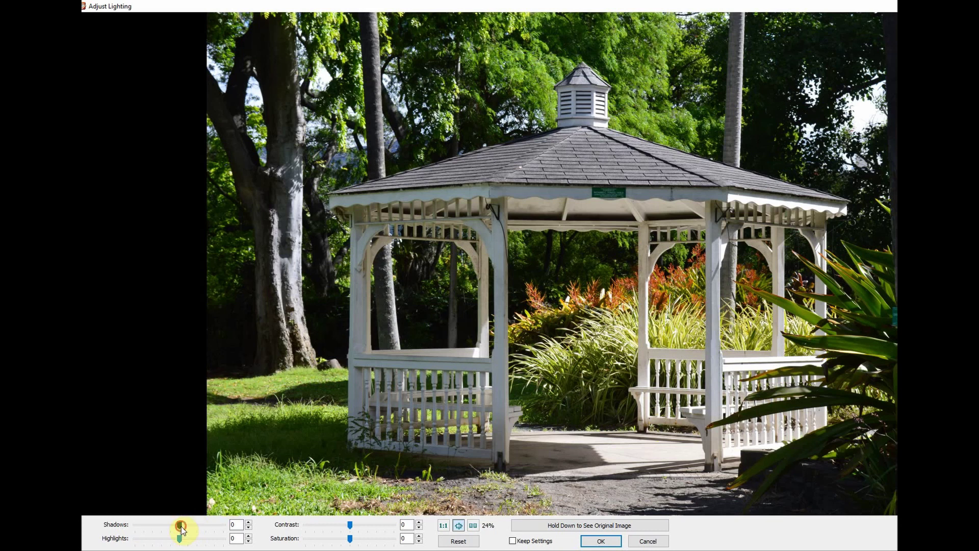
Try shadows 32, highlights -27, contrast 11 and saturation 52, compare with the original image, and reset and cancel the lighting adjustment
{"action": "left_click_drag", "start_coordinate": [184, 525], "coordinate": [194, 529]}
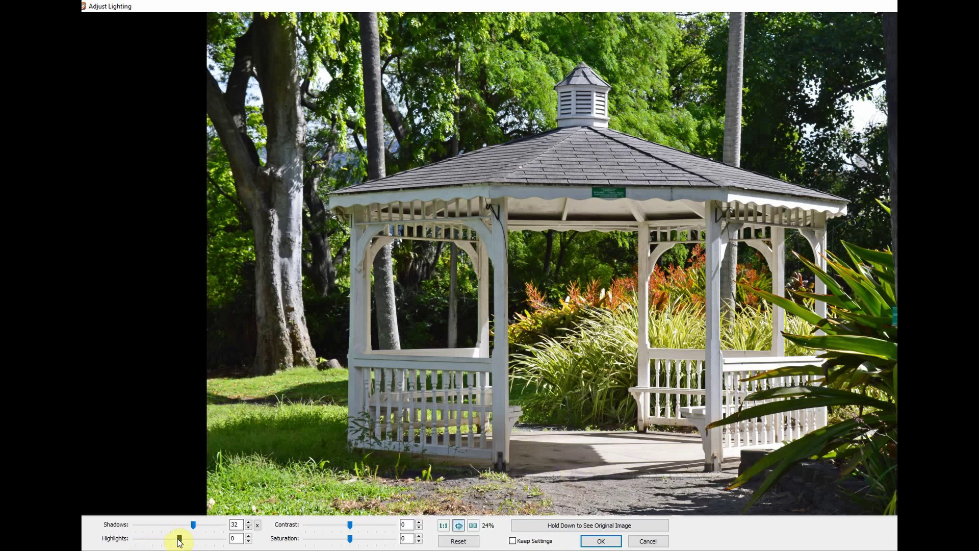
{"action": "left_click_drag", "start_coordinate": [180, 539], "coordinate": [166, 539]}
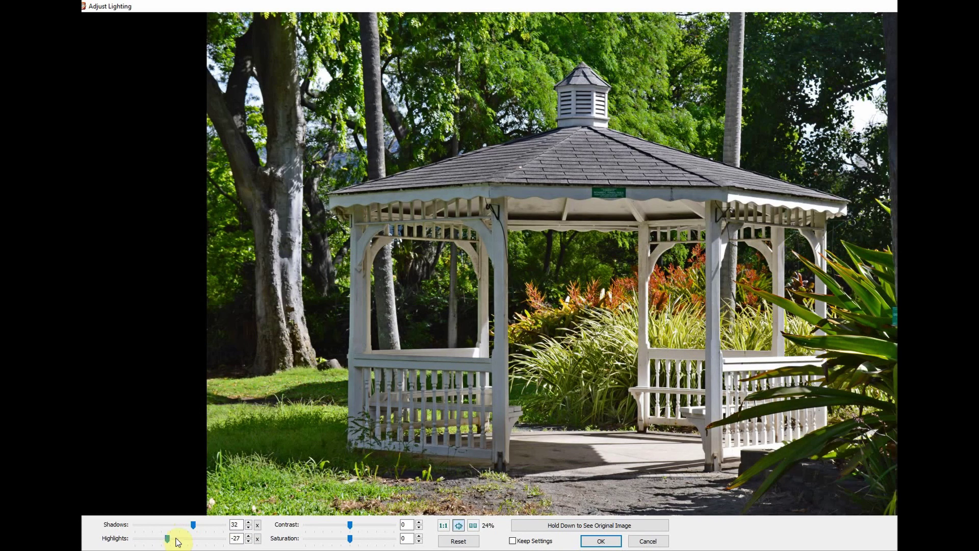
{"action": "left_click_drag", "start_coordinate": [351, 530], "coordinate": [356, 529]}
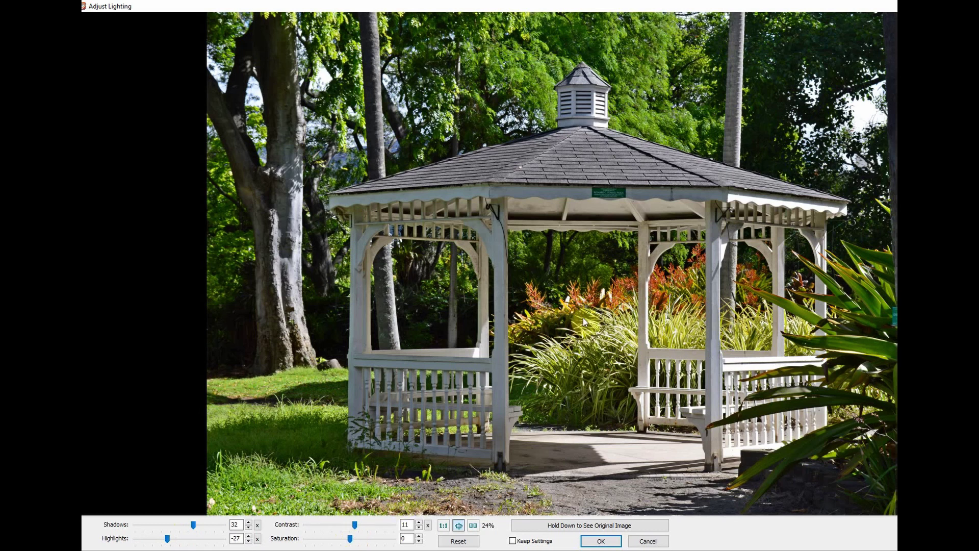
{"action": "left_click_drag", "start_coordinate": [350, 538], "coordinate": [375, 537]}
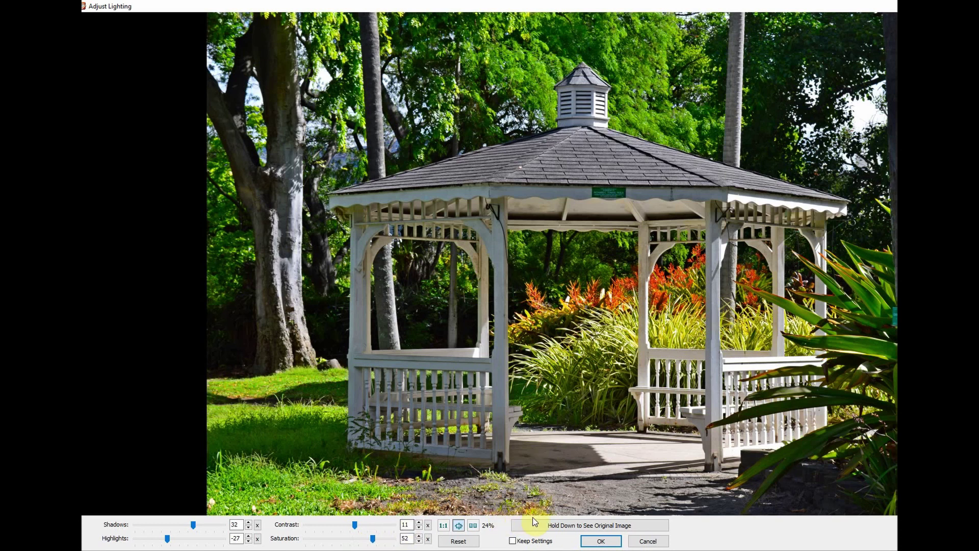
{"action": "left_click_drag", "start_coordinate": [556, 525], "coordinate": [559, 529]}
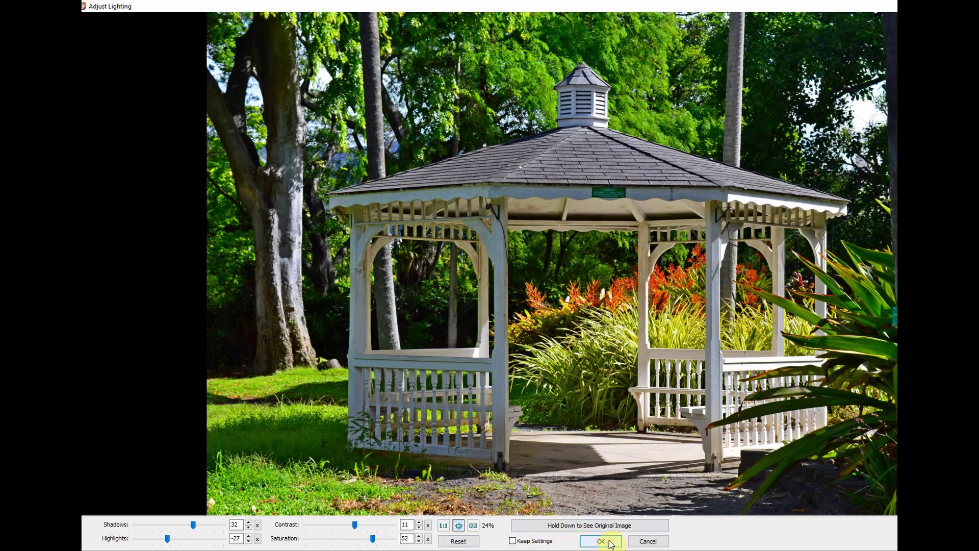
{"action": "left_click", "coordinate": [454, 541]}
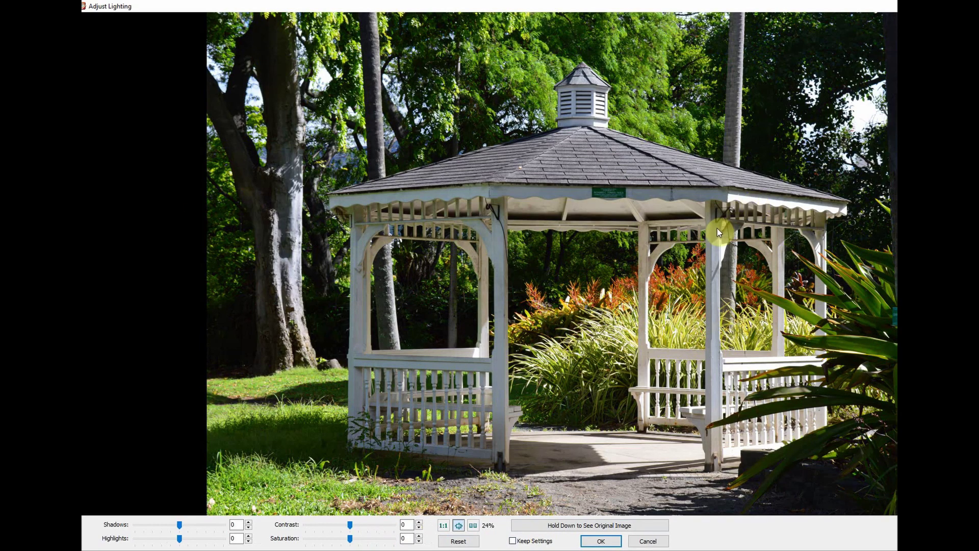
{"action": "key", "text": "Escape"}
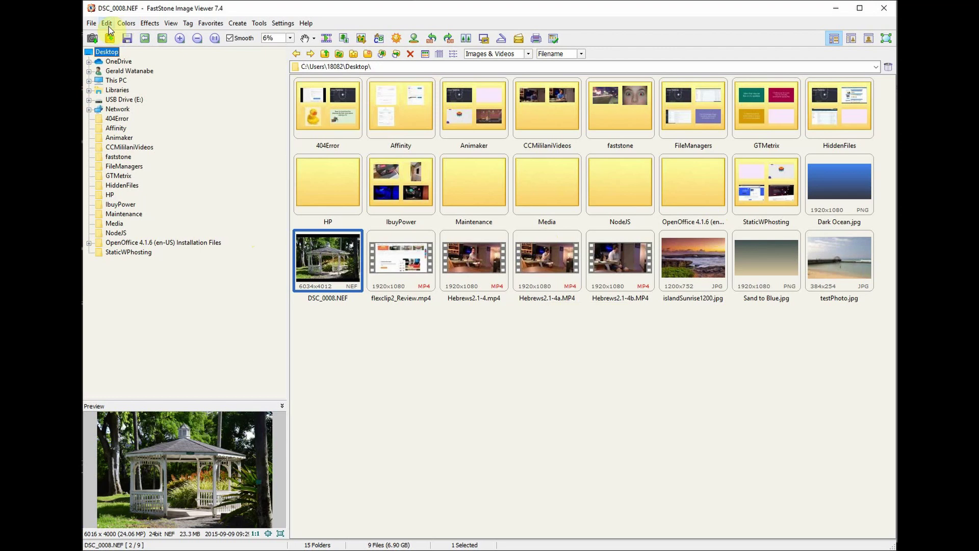
Open DSC_0008.NEF in Adjust Colors, try brightness -1 and contrast 14, and compare with the original image
{"action": "left_click", "coordinate": [125, 24]}
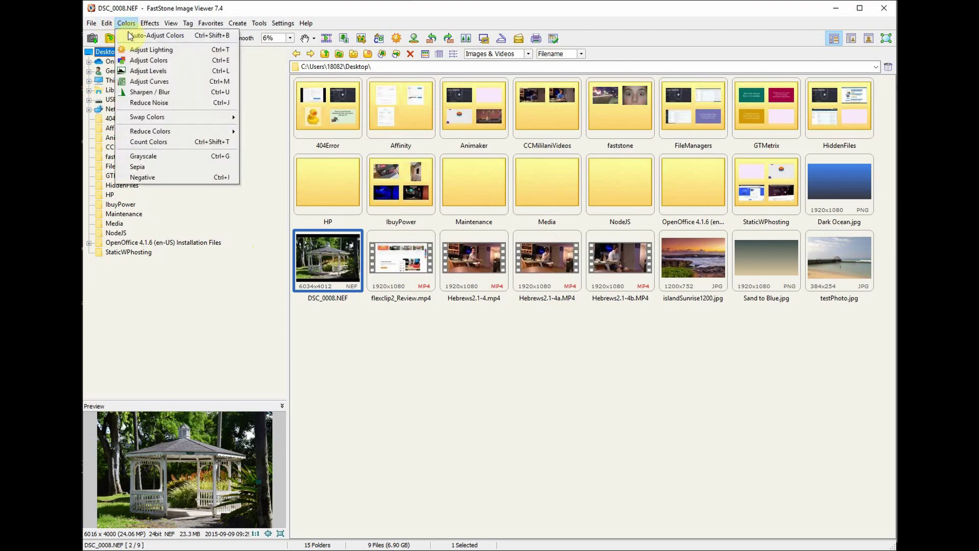
{"action": "left_click", "coordinate": [138, 60]}
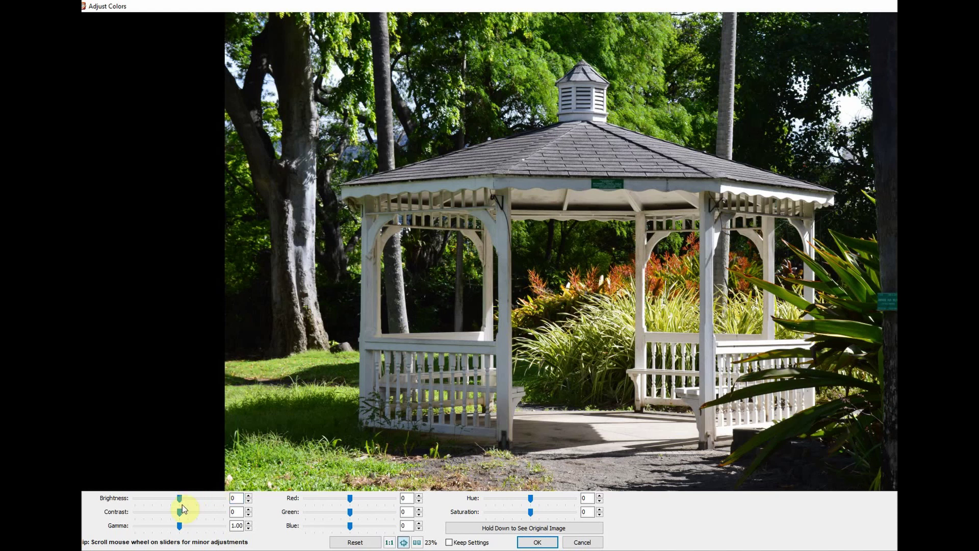
{"action": "mouse_move", "coordinate": [182, 497]}
{"action": "left_mouse_down"}
{"action": "mouse_move", "coordinate": [192, 500]}
{"action": "mouse_move", "coordinate": [179, 499]}
{"action": "mouse_move", "coordinate": [187, 511]}
{"action": "left_mouse_up"}
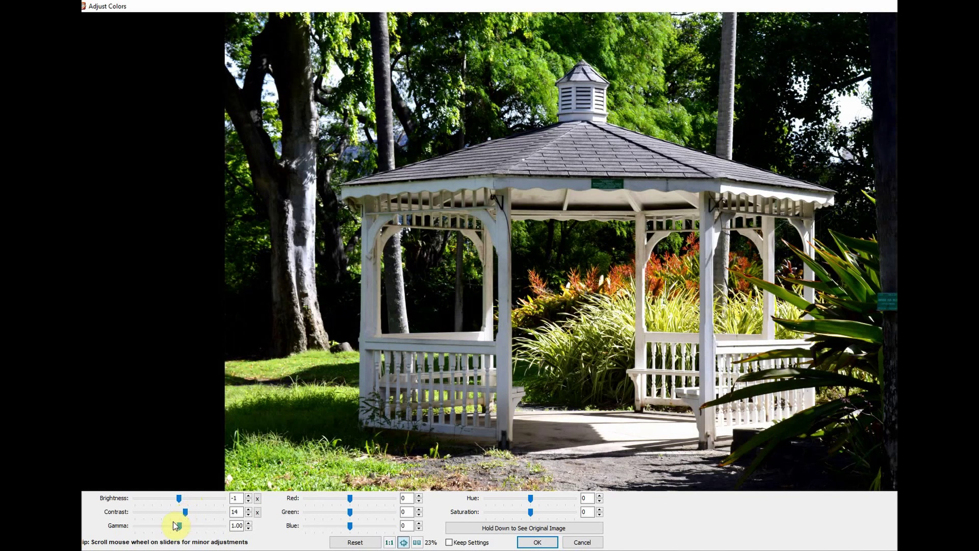
{"action": "left_click", "coordinate": [535, 531]}
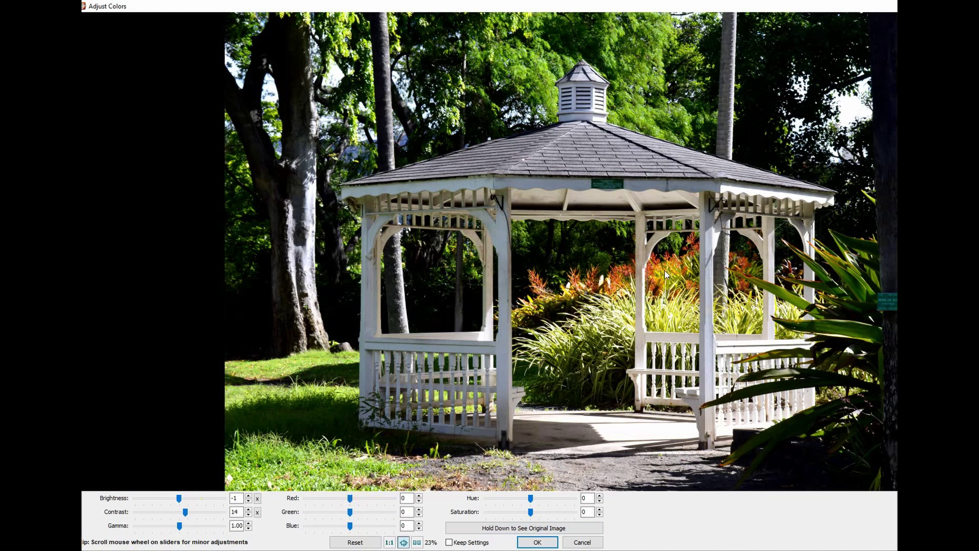
Try red 23 and green 26 in the color adjustment, clear both, and try blue 29 and clear it
{"action": "mouse_move", "coordinate": [350, 496]}
{"action": "left_mouse_down"}
{"action": "mouse_move", "coordinate": [355, 515]}
{"action": "mouse_move", "coordinate": [356, 501]}
{"action": "left_mouse_up"}
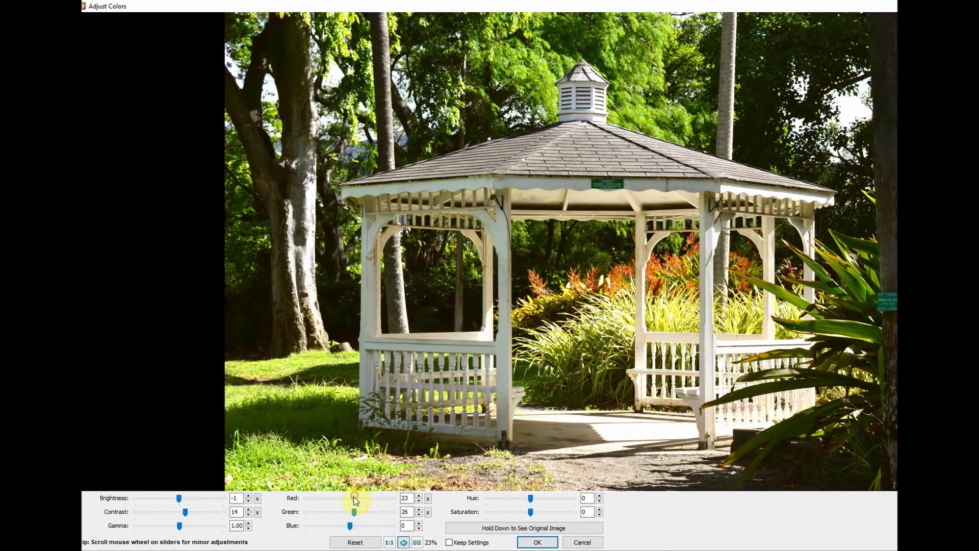
{"action": "left_click", "coordinate": [428, 498]}
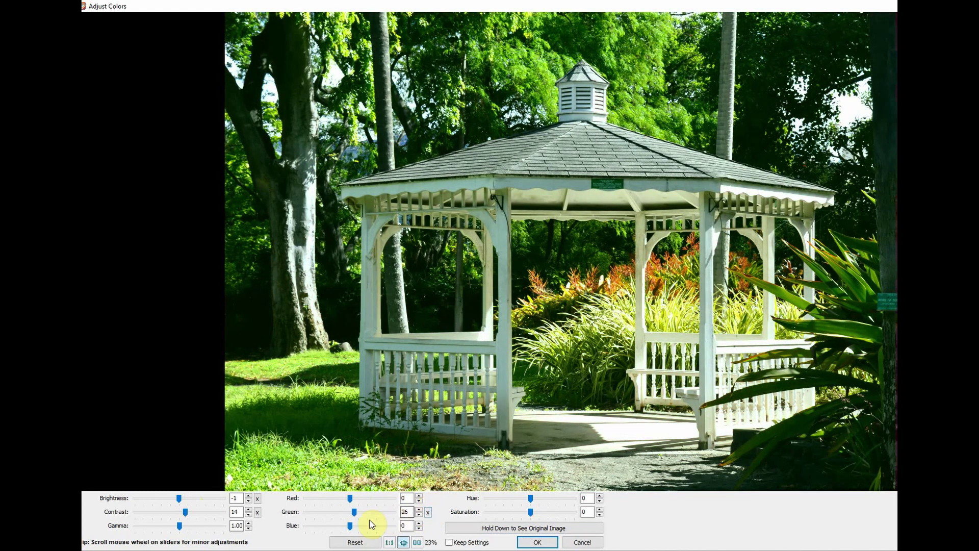
{"action": "left_click", "coordinate": [428, 513]}
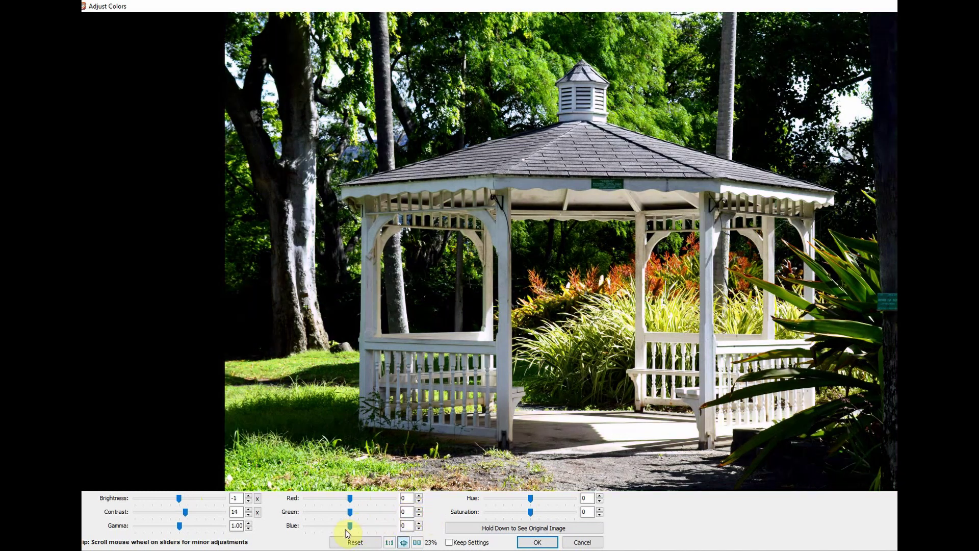
{"action": "left_click_drag", "start_coordinate": [350, 526], "coordinate": [356, 526]}
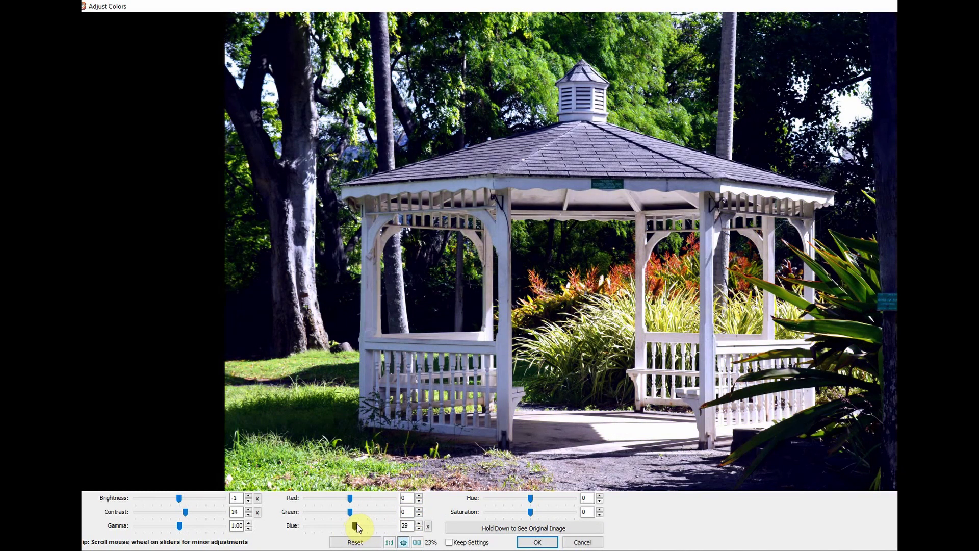
{"action": "left_click", "coordinate": [428, 527]}
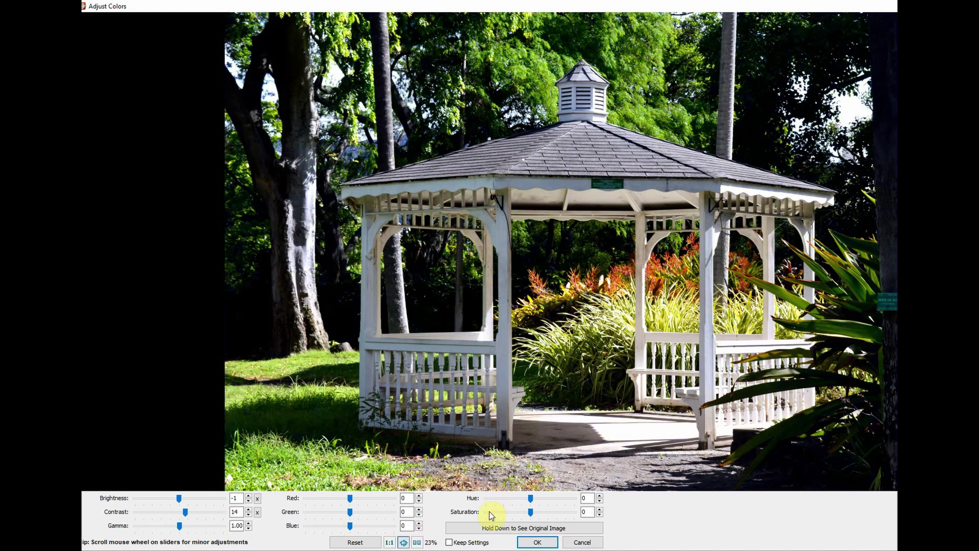
Try blue 103, compare with the original image, and reset and cancel the color adjustment
{"action": "left_click", "coordinate": [369, 529]}
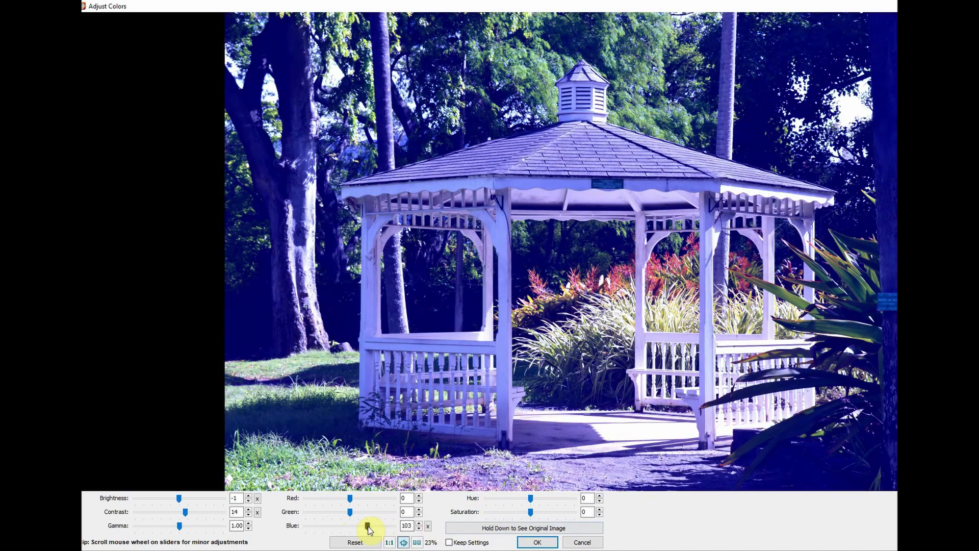
{"action": "left_click", "coordinate": [546, 530]}
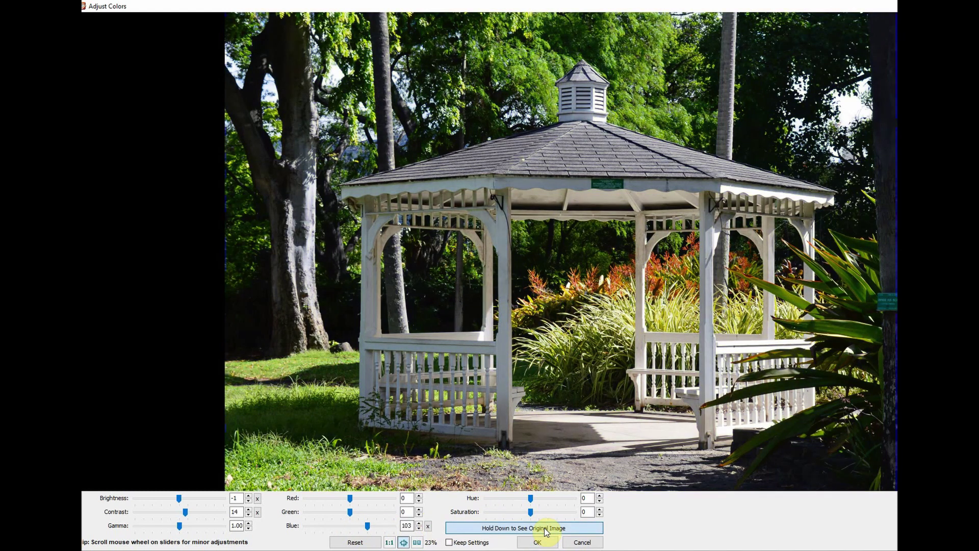
{"action": "left_click", "coordinate": [368, 542]}
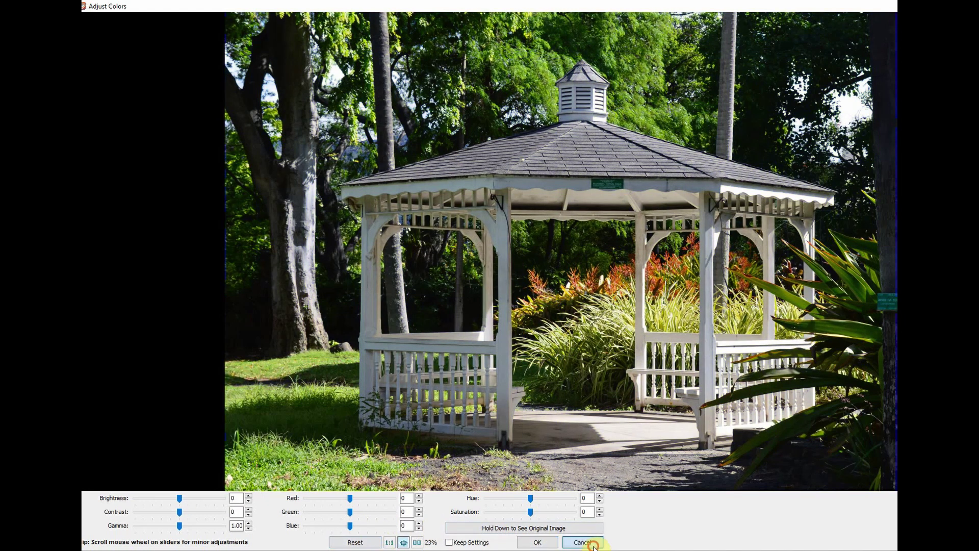
{"action": "left_click", "coordinate": [538, 543]}
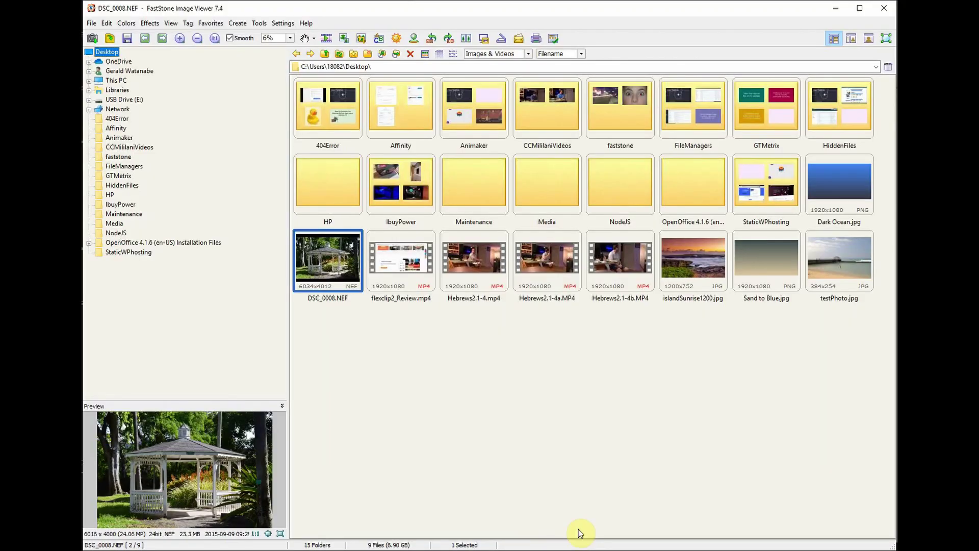
Open DSC_0008.NEF in Sharpen / Blur and bring the gazebo's roof cupola into the preview
{"action": "left_click", "coordinate": [124, 26]}
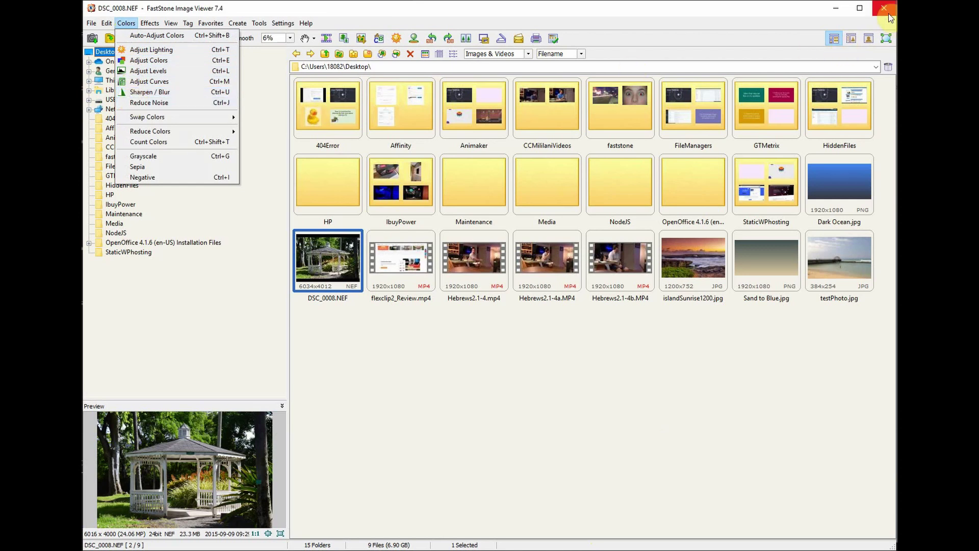
{"action": "left_click", "coordinate": [913, 20]}
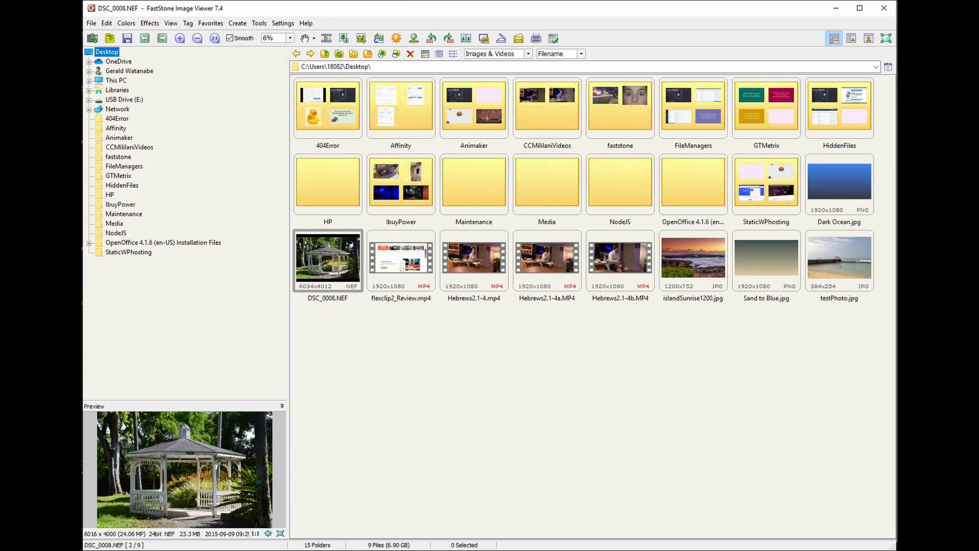
{"action": "left_click", "coordinate": [126, 23]}
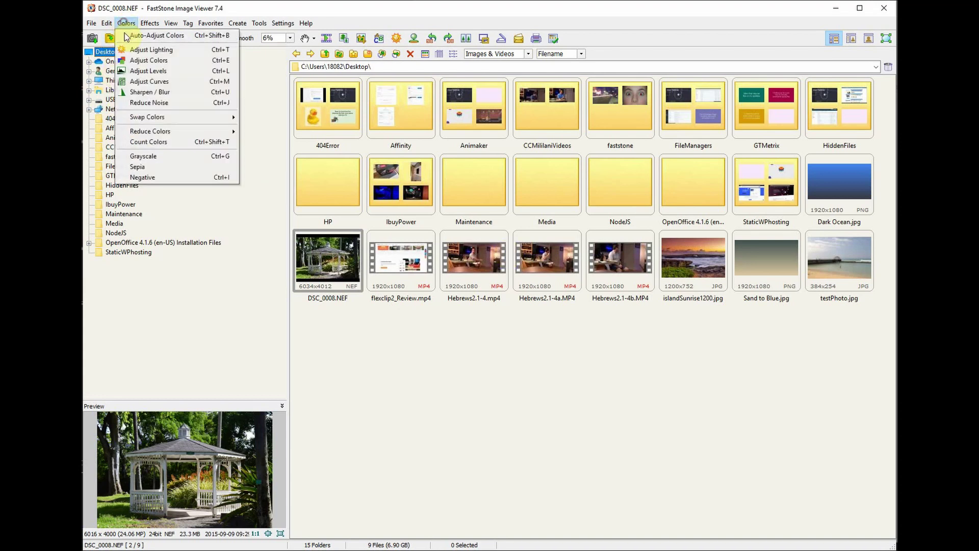
{"action": "left_click", "coordinate": [135, 95]}
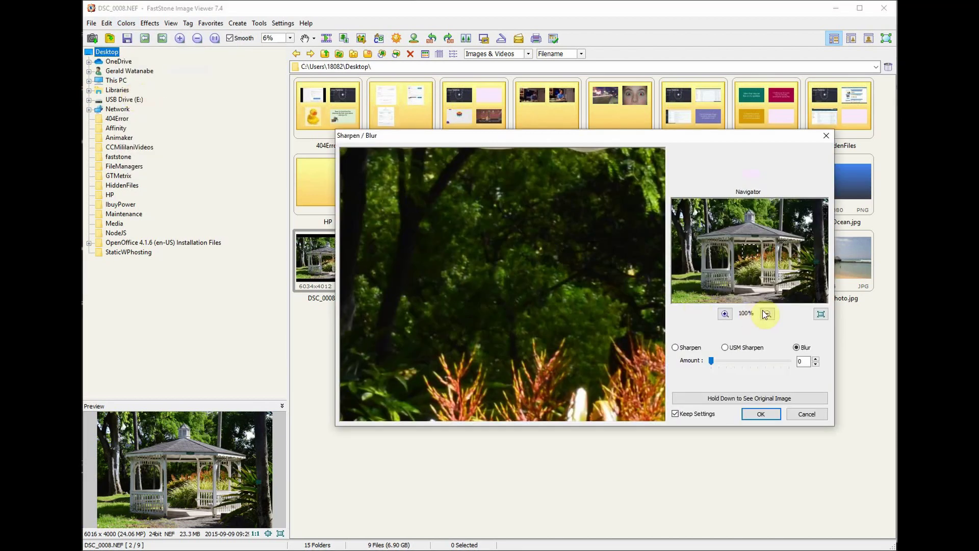
{"action": "left_click_drag", "start_coordinate": [556, 313], "coordinate": [476, 350]}
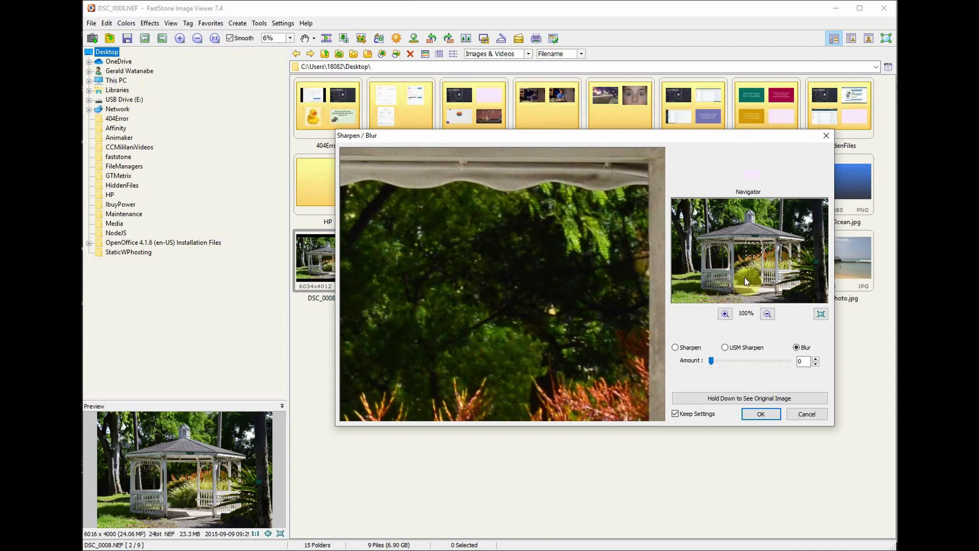
{"action": "left_click_drag", "start_coordinate": [754, 248], "coordinate": [750, 215]}
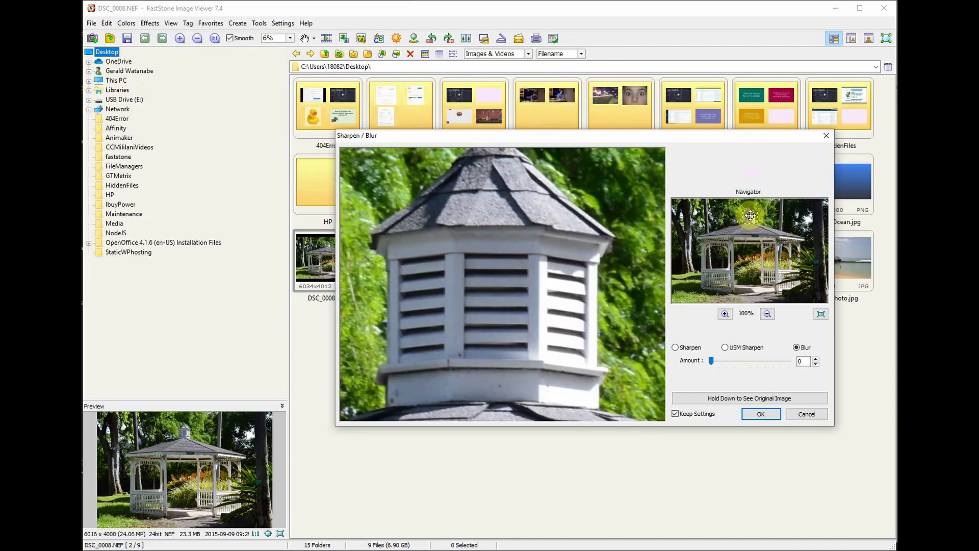
Try the Sharpen option with an amount of 31 and compare the cupola with the original image
{"action": "left_click", "coordinate": [675, 348]}
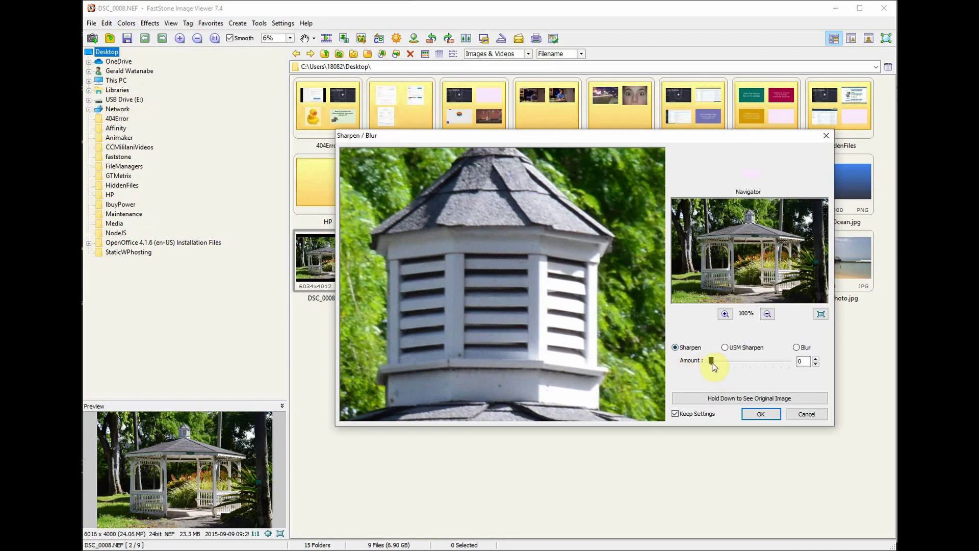
{"action": "left_click_drag", "start_coordinate": [710, 365], "coordinate": [736, 362]}
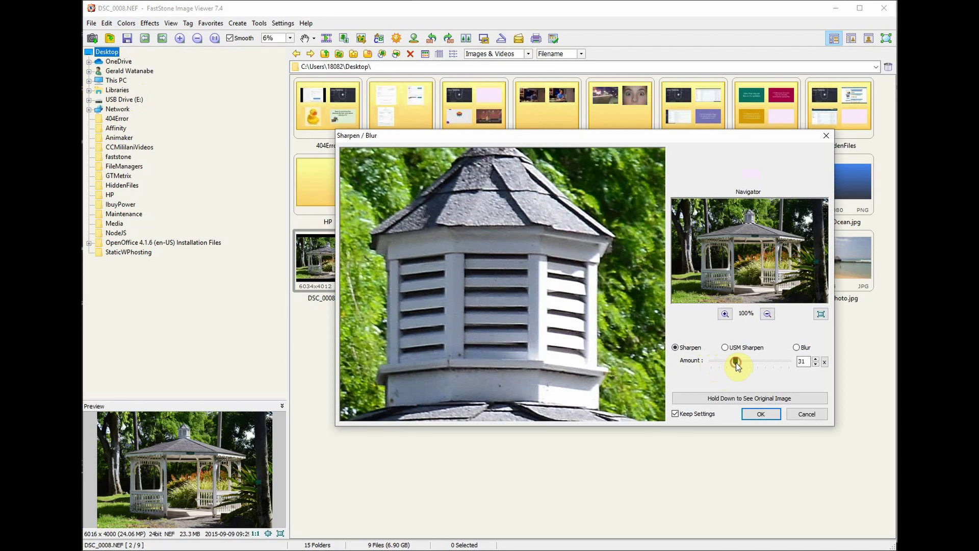
{"action": "left_click", "coordinate": [750, 398]}
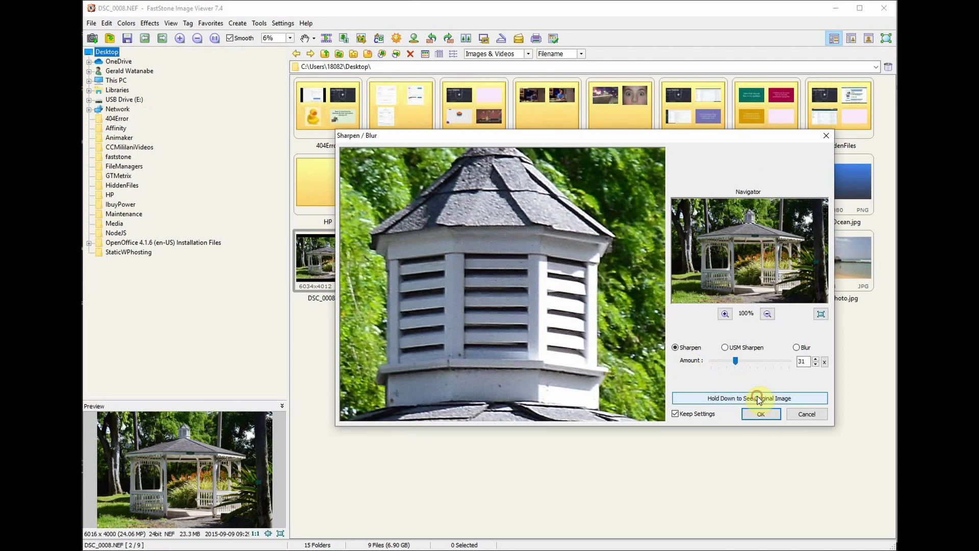
{"action": "left_click", "coordinate": [759, 399]}
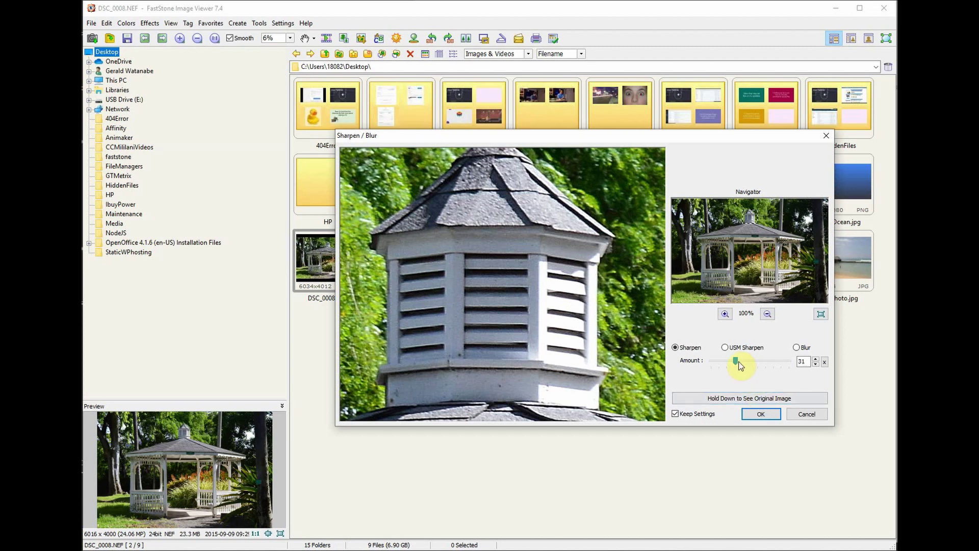
Reduce the sharpening amount to 12 and compare the cupola with the original image
{"action": "left_click_drag", "start_coordinate": [743, 360], "coordinate": [746, 361]}
{"action": "left_click_drag", "start_coordinate": [745, 361], "coordinate": [720, 363]}
{"action": "left_click", "coordinate": [746, 396]}
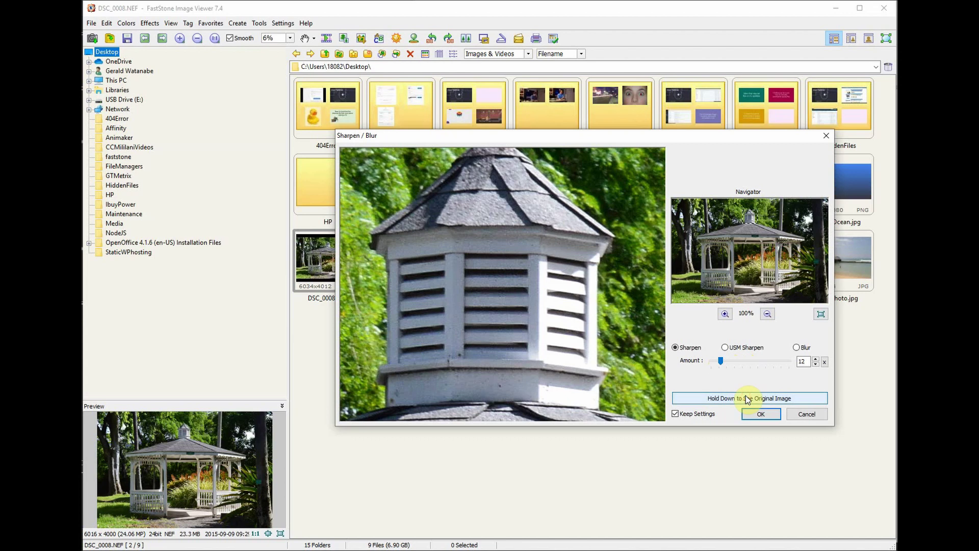
Try USM Sharpen and Blur, return to Sharpen, compare with the original, and cancel the sharpening adjustment
{"action": "left_click", "coordinate": [726, 348]}
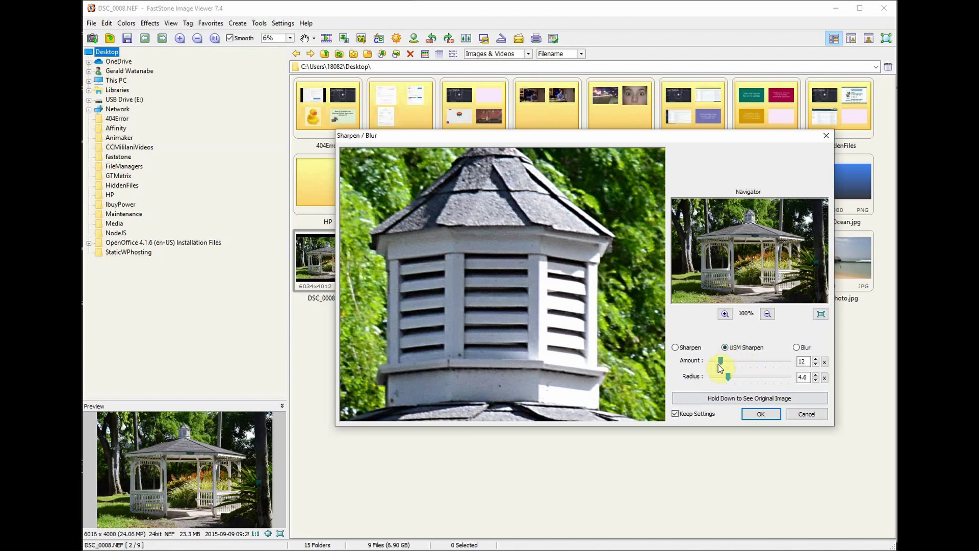
{"action": "left_click", "coordinate": [797, 347]}
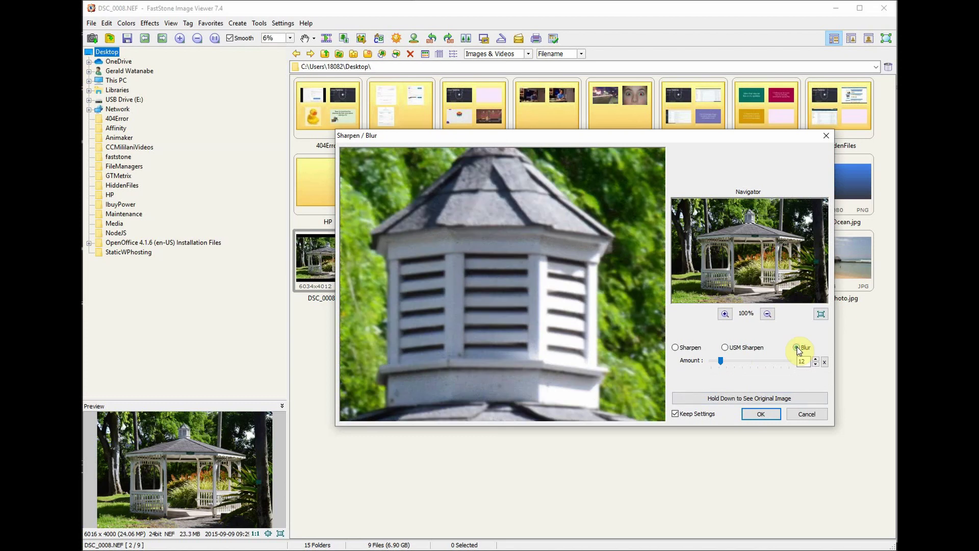
{"action": "left_click", "coordinate": [676, 347]}
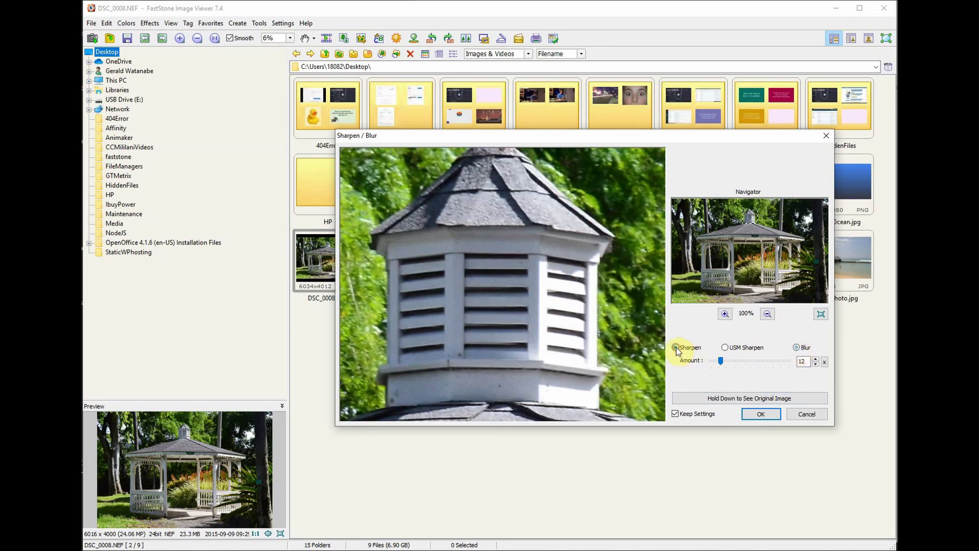
{"action": "left_click", "coordinate": [744, 399]}
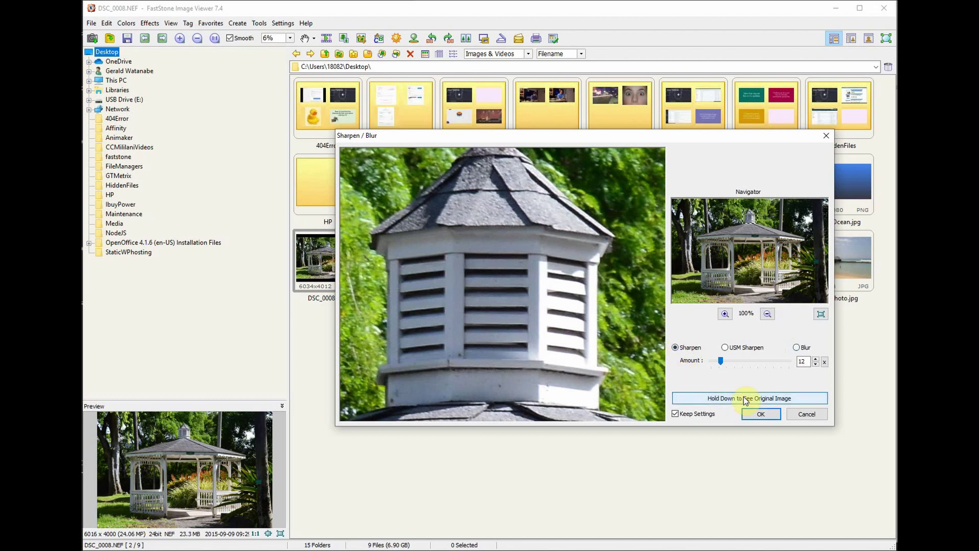
{"action": "left_click", "coordinate": [812, 415]}
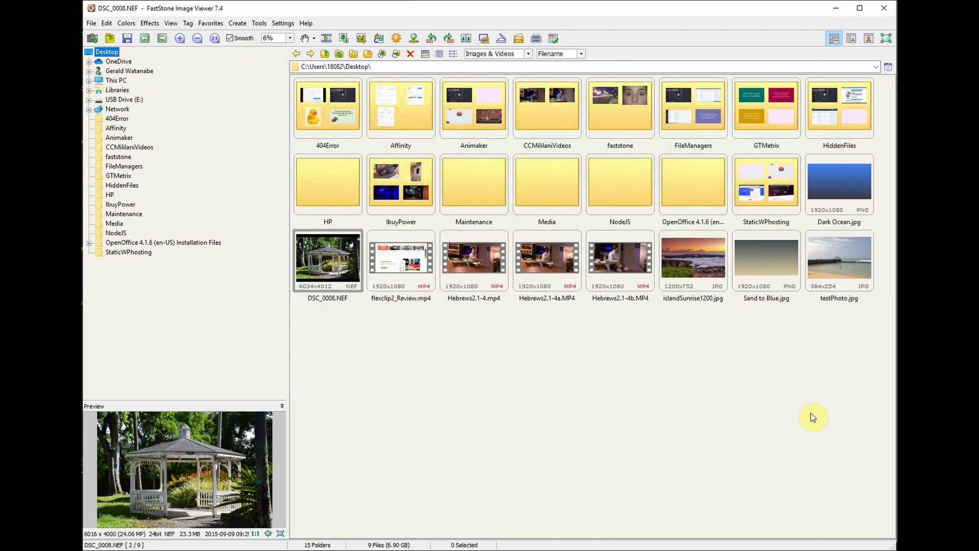
View the Reduce Noise settings for DSC_0008.NEF and close the dialog without applying them
{"action": "left_click", "coordinate": [126, 24]}
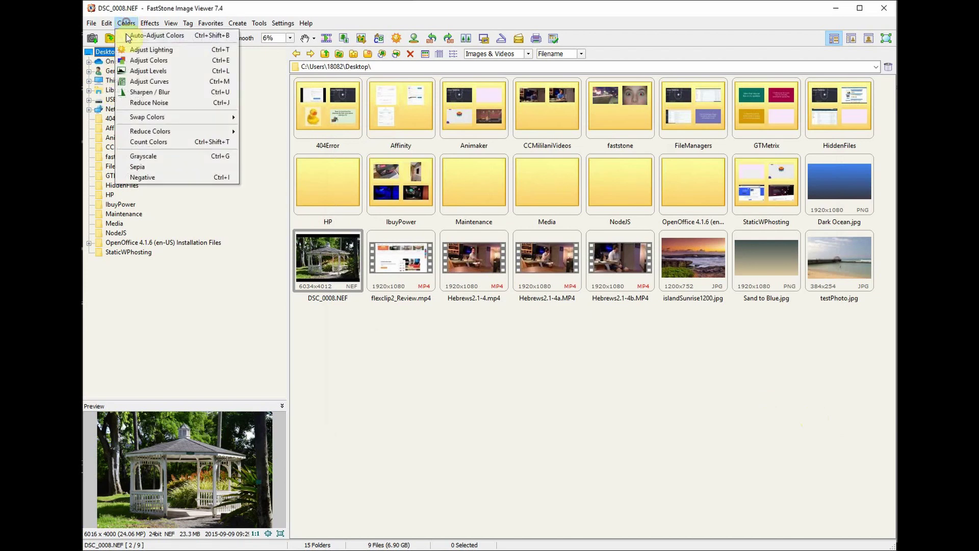
{"action": "left_click", "coordinate": [136, 104]}
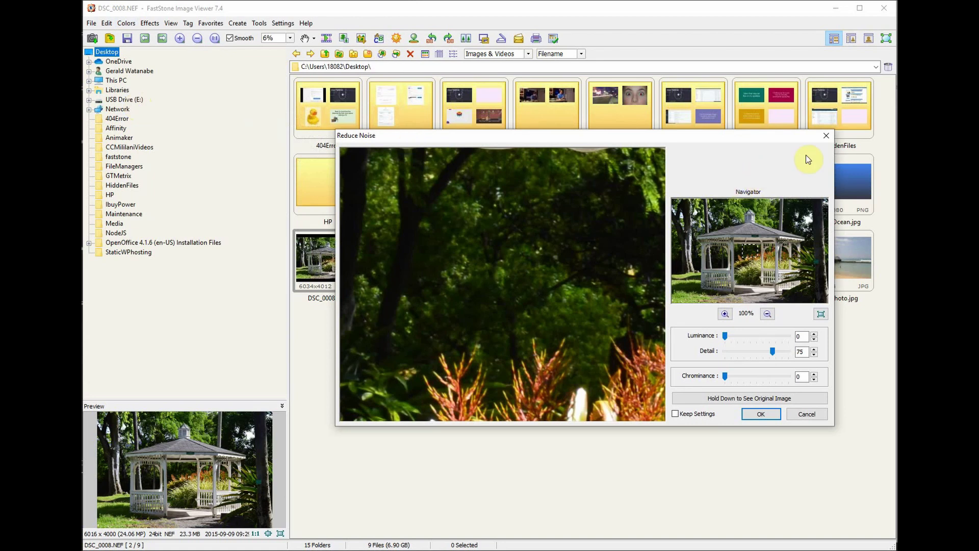
{"action": "left_click", "coordinate": [826, 135]}
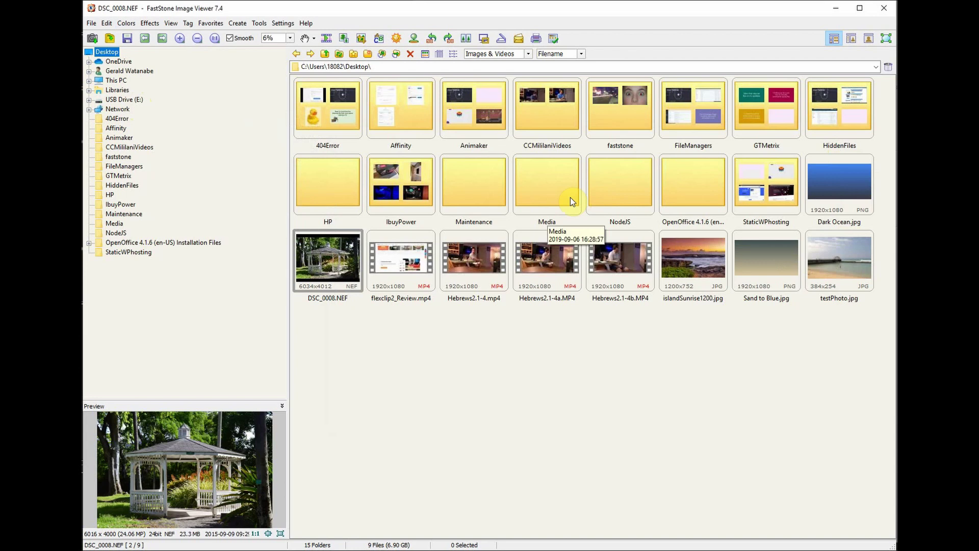
Open the Reduce Noise adjustment for nightNoiseC.jpg in the faststone folder
{"action": "double_click", "coordinate": [599, 134]}
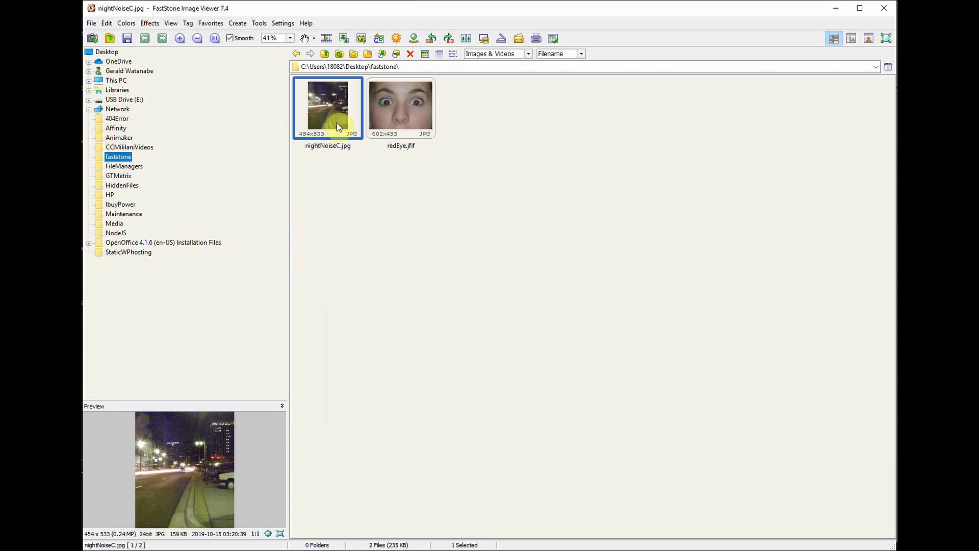
{"action": "left_click", "coordinate": [107, 23]}
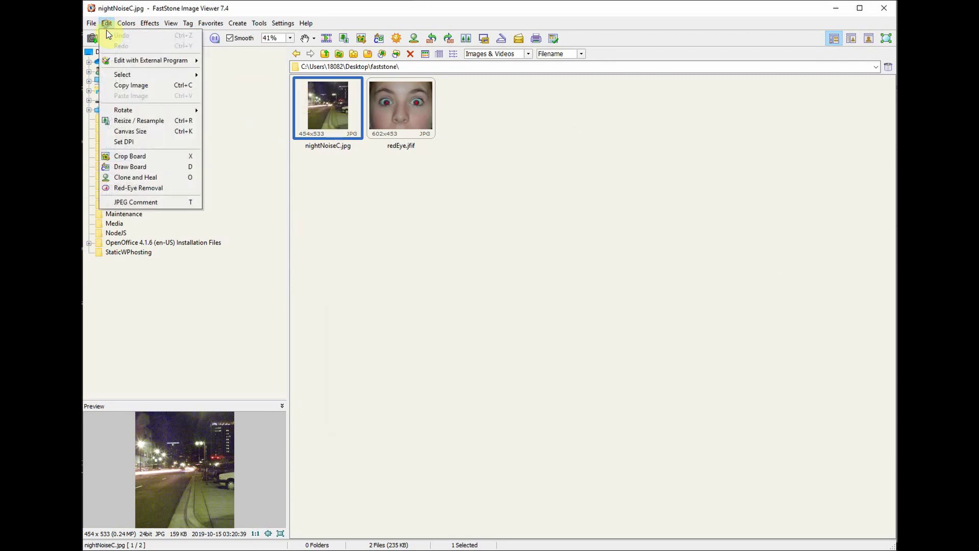
{"action": "mouse_move", "coordinate": [126, 25]}
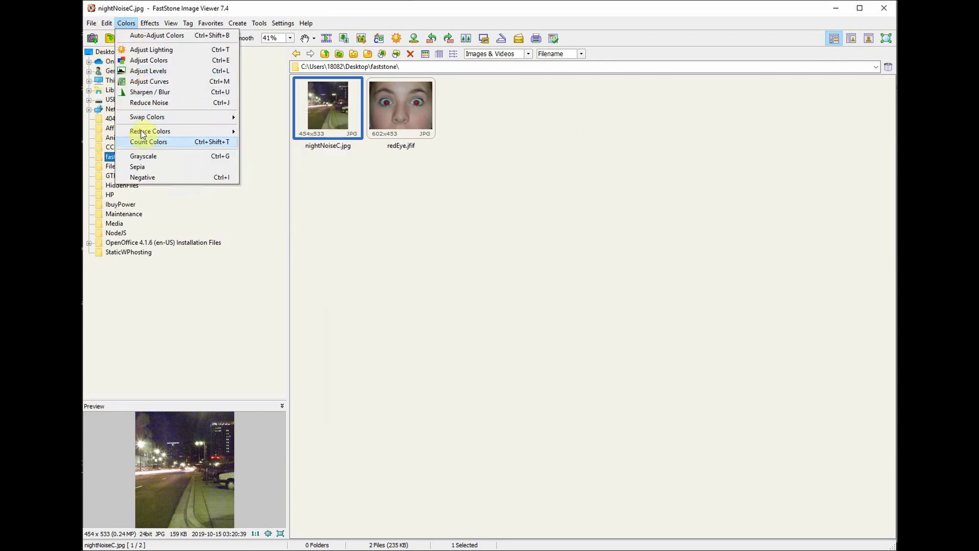
{"action": "left_click", "coordinate": [145, 104]}
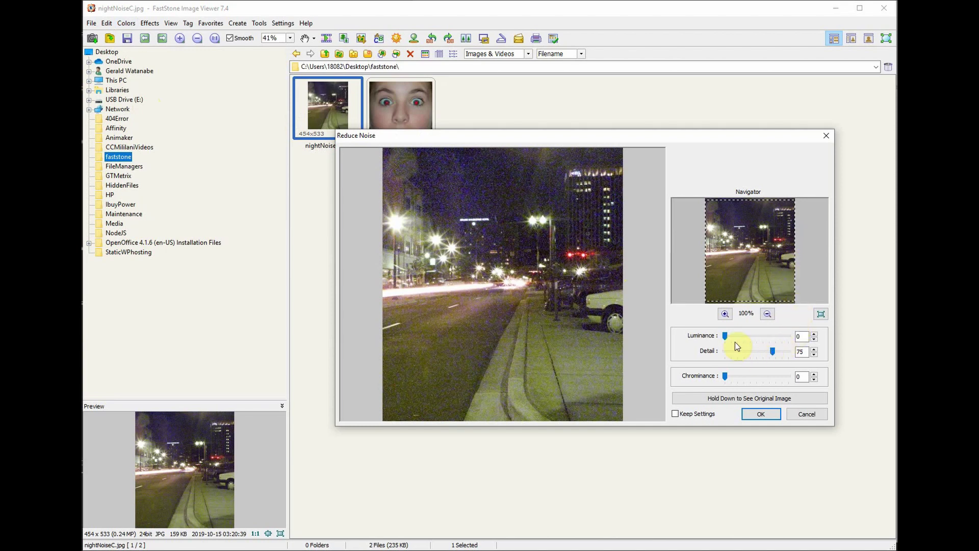
Try noise reduction with luminance 43, detail 76 and chrominance 6, compare with the original, and cancel the adjustment
{"action": "left_click_drag", "start_coordinate": [726, 338], "coordinate": [754, 339]}
{"action": "left_click_drag", "start_coordinate": [773, 351], "coordinate": [776, 352]}
{"action": "left_click", "coordinate": [814, 354]}
{"action": "left_click", "coordinate": [814, 354]}
{"action": "mouse_move", "coordinate": [727, 378]}
{"action": "left_mouse_down"}
{"action": "mouse_move", "coordinate": [743, 376]}
{"action": "mouse_move", "coordinate": [730, 375]}
{"action": "left_mouse_up"}
{"action": "left_click", "coordinate": [753, 399]}
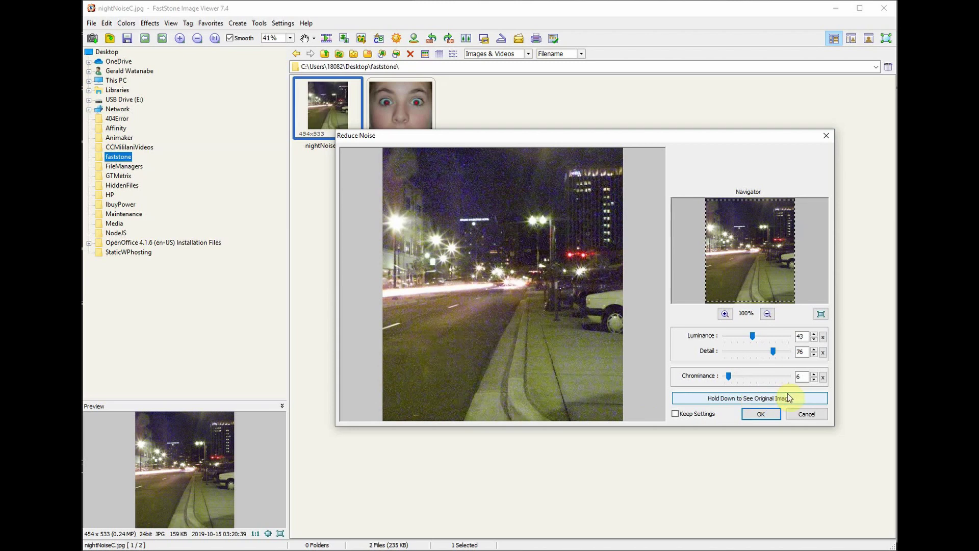
{"action": "left_click", "coordinate": [740, 403]}
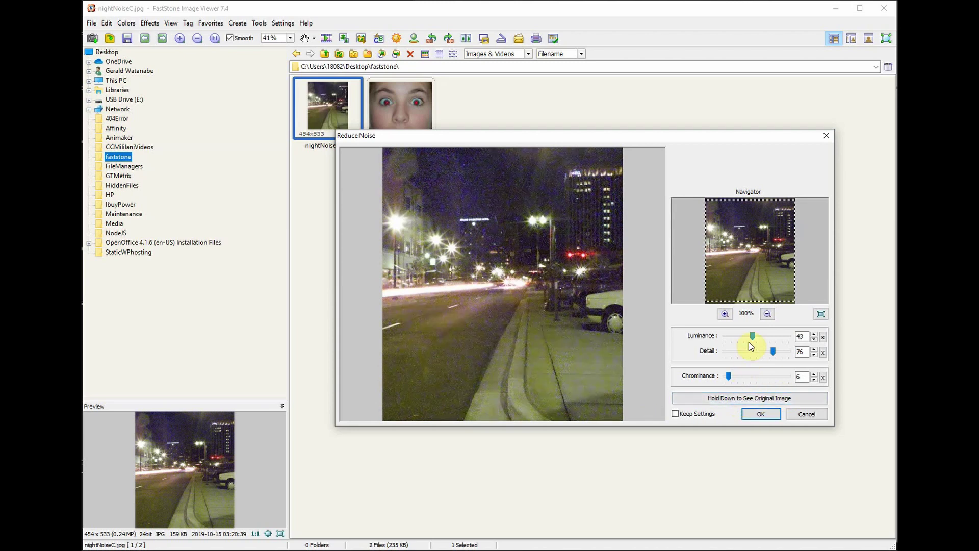
{"action": "left_click", "coordinate": [824, 337]}
{"action": "left_click", "coordinate": [807, 414]}
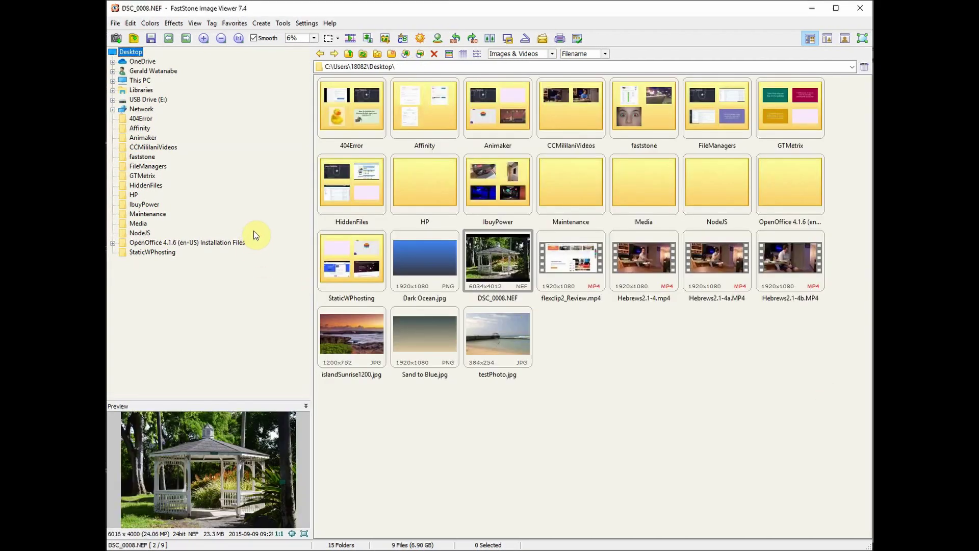
Open Border Effects for DSC_0008.NEF, try the border without its shadow, restore the shadow, and turn off Frame 1
{"action": "left_click", "coordinate": [510, 265]}
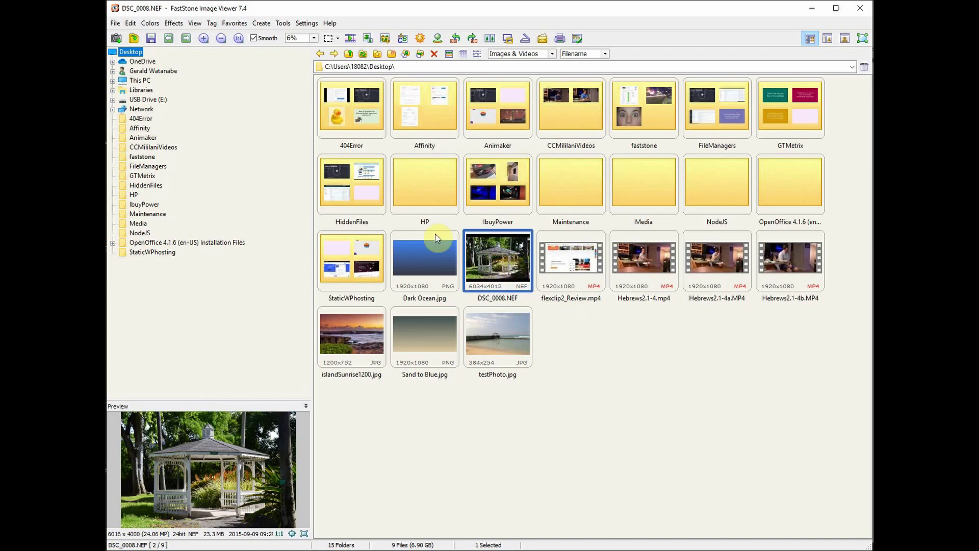
{"action": "left_click", "coordinate": [172, 23]}
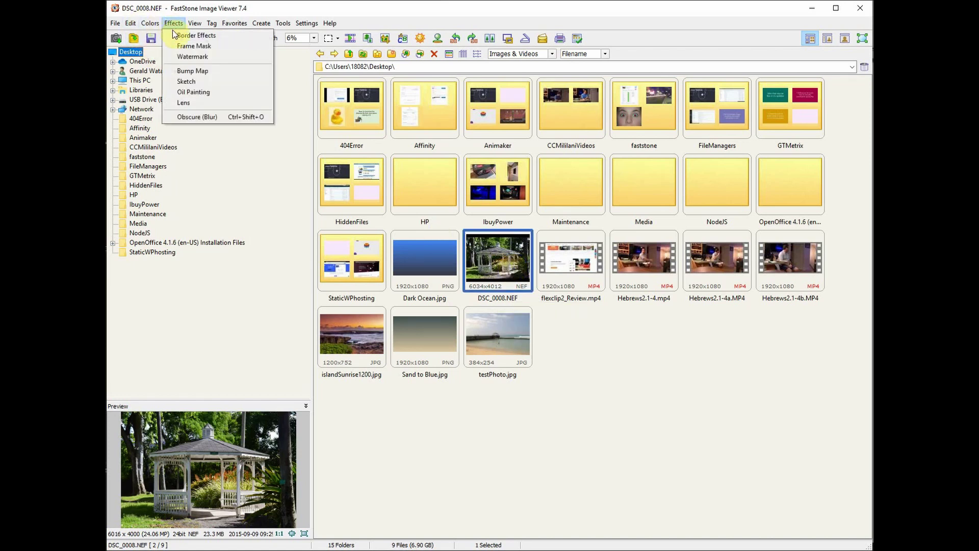
{"action": "left_click", "coordinate": [189, 35]}
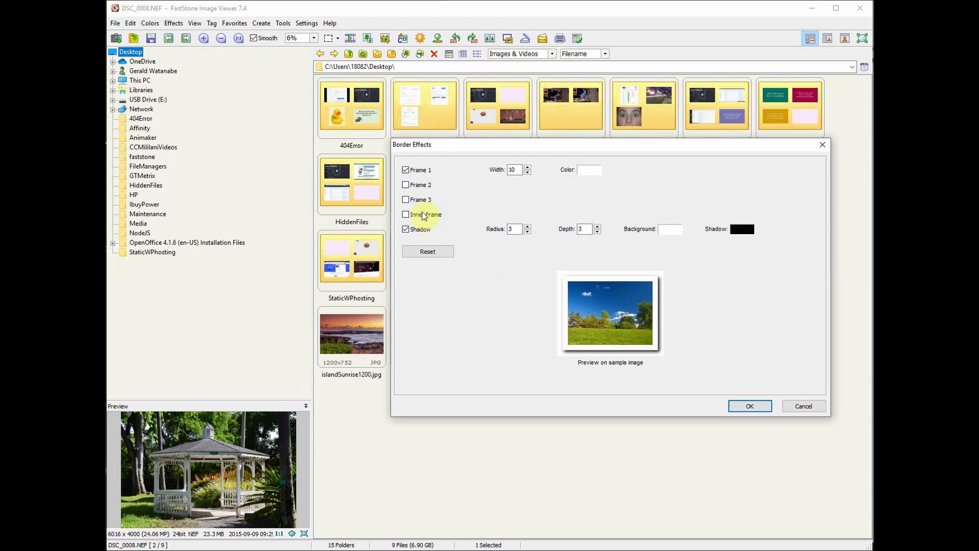
{"action": "left_click", "coordinate": [406, 231]}
{"action": "left_click", "coordinate": [406, 230]}
{"action": "left_click", "coordinate": [406, 170]}
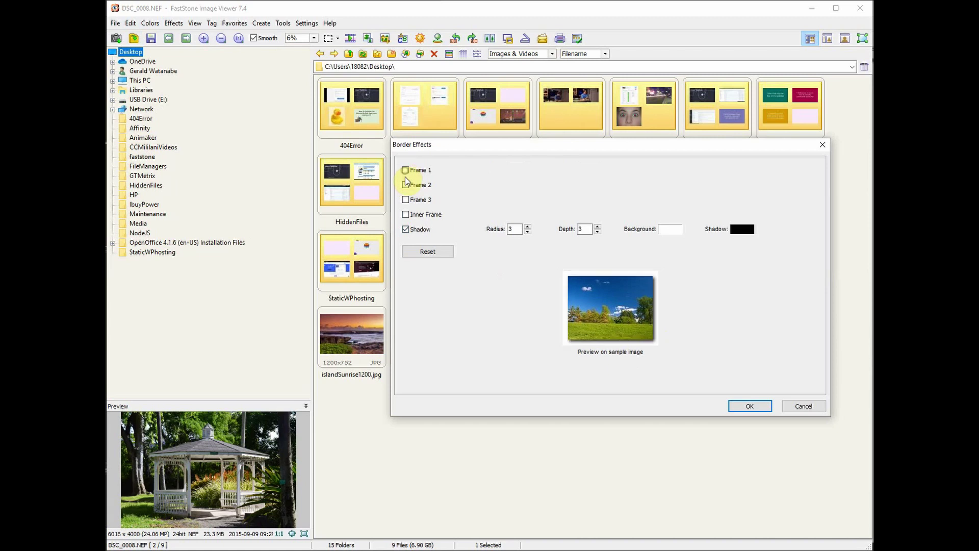
Try Frame 2 in violet (red 128, green 0, blue 255) with a width of 9
{"action": "left_click", "coordinate": [405, 185]}
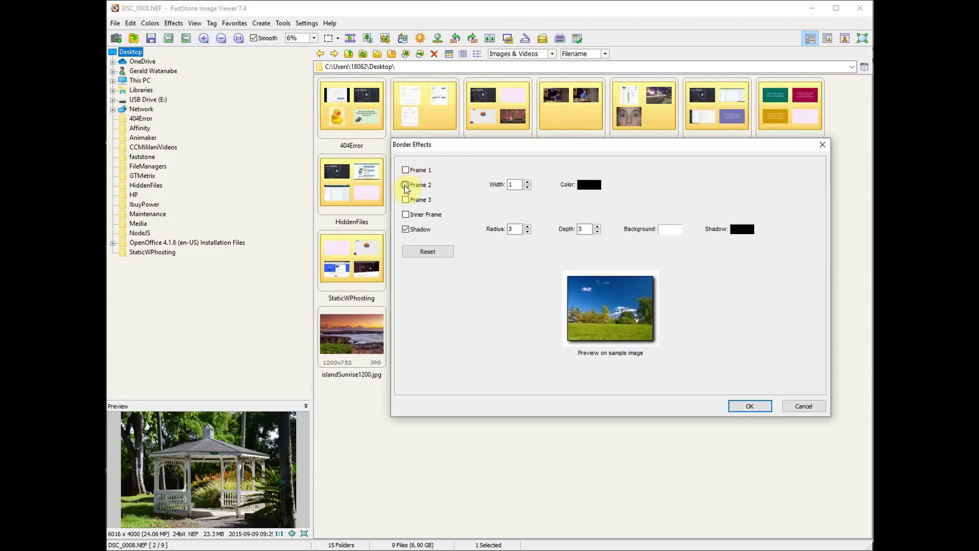
{"action": "left_click", "coordinate": [589, 192]}
{"action": "left_click", "coordinate": [598, 199]}
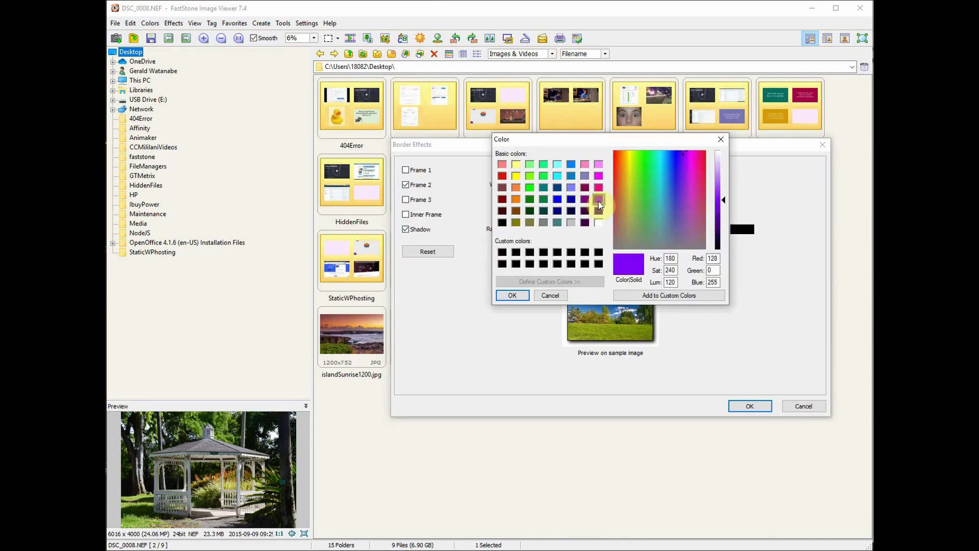
{"action": "left_click", "coordinate": [512, 295]}
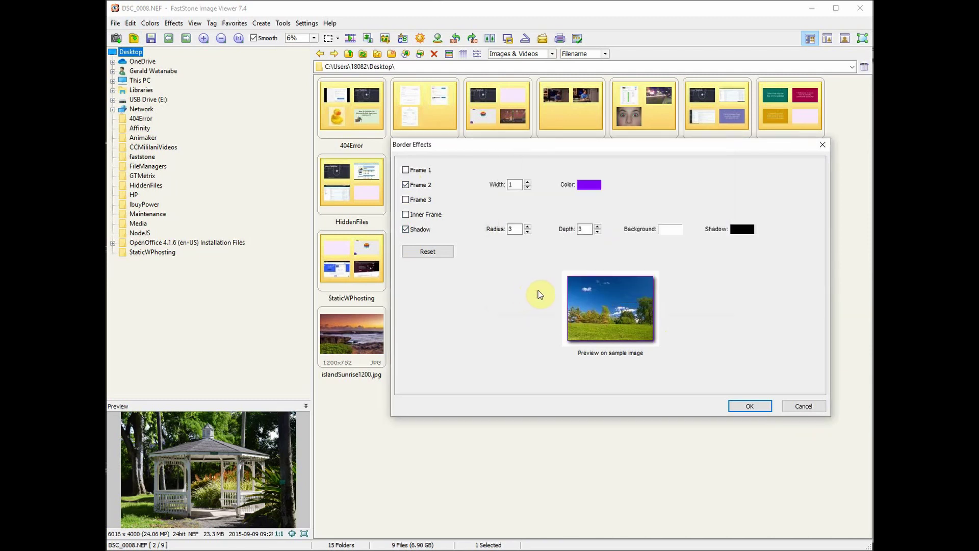
{"action": "left_click", "coordinate": [528, 181]}
{"action": "left_click", "coordinate": [528, 182]}
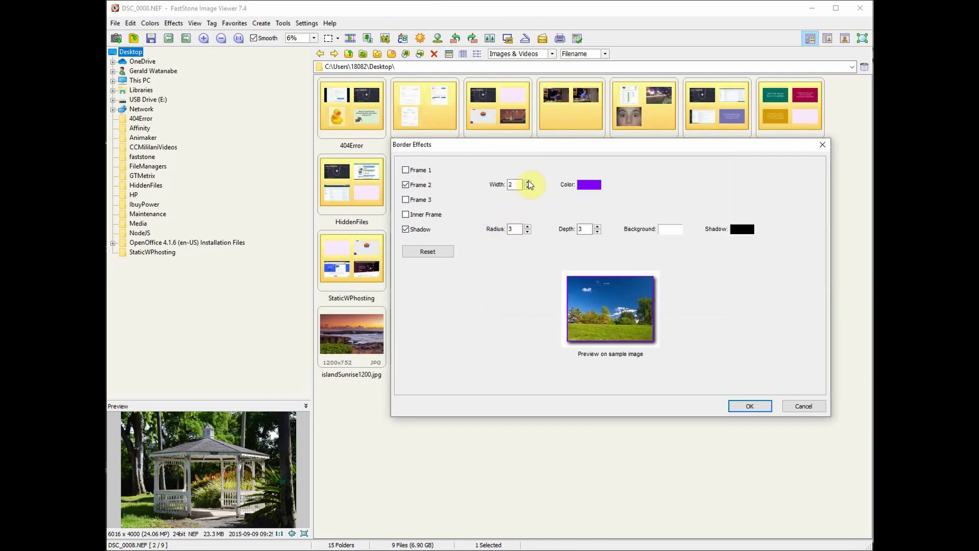
{"action": "left_click", "coordinate": [528, 181]}
{"action": "left_click", "coordinate": [528, 181]}
{"action": "left_click", "coordinate": [528, 181]}
{"action": "left_click", "coordinate": [528, 181]}
{"action": "left_click", "coordinate": [529, 181]}
{"action": "left_click", "coordinate": [528, 181]}
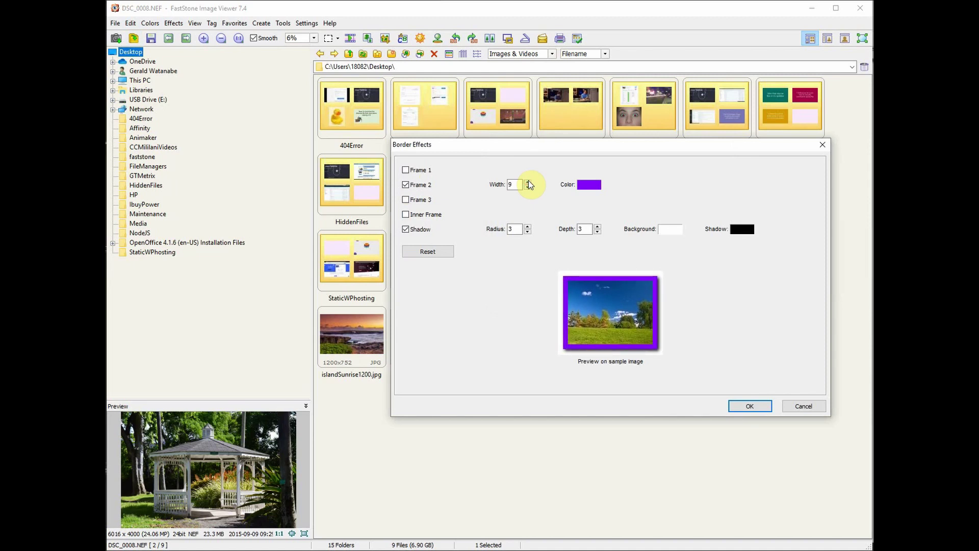
Try Frame 3 and Inner Frame in place of Frame 2, reset the border settings, and cancel the border effects
{"action": "left_click", "coordinate": [406, 184]}
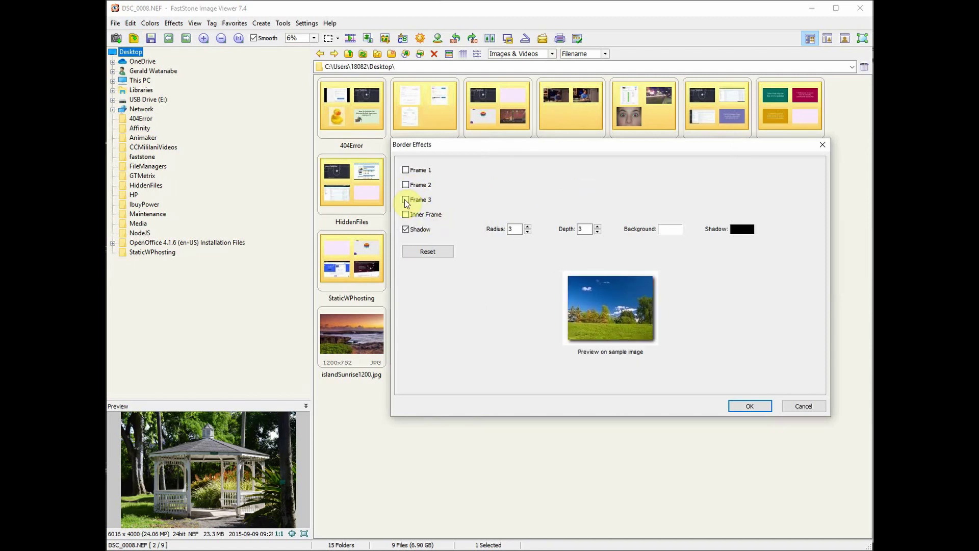
{"action": "left_click", "coordinate": [406, 199]}
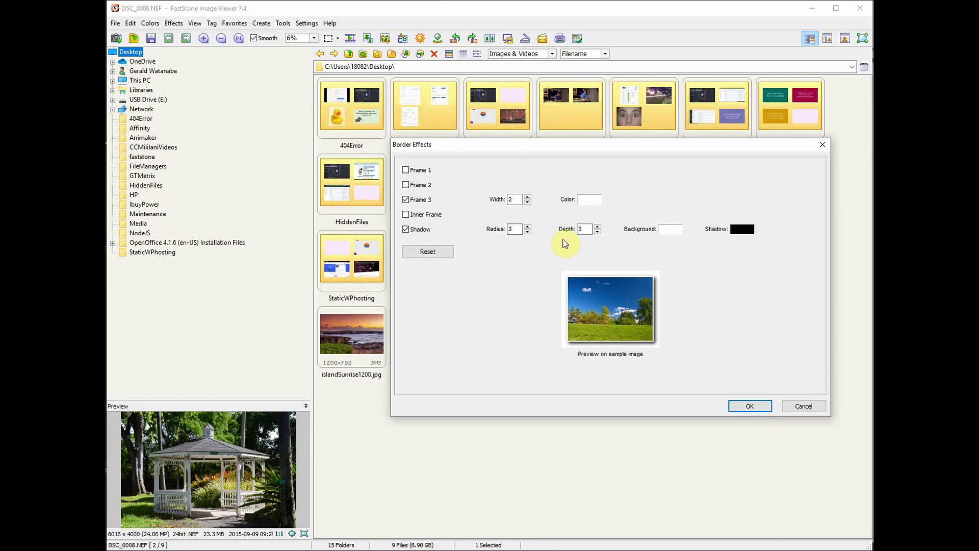
{"action": "left_click", "coordinate": [406, 199]}
{"action": "left_click", "coordinate": [405, 215]}
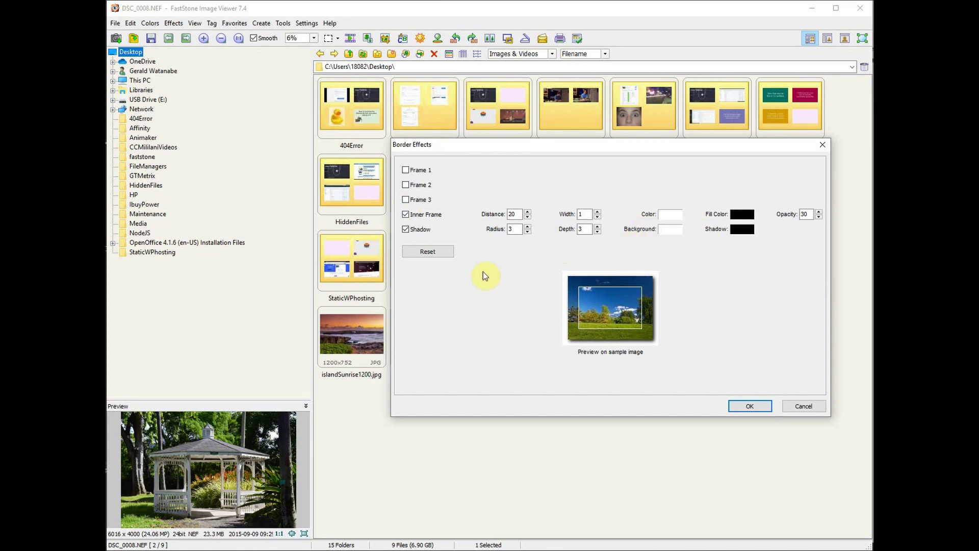
{"action": "left_click", "coordinate": [421, 251]}
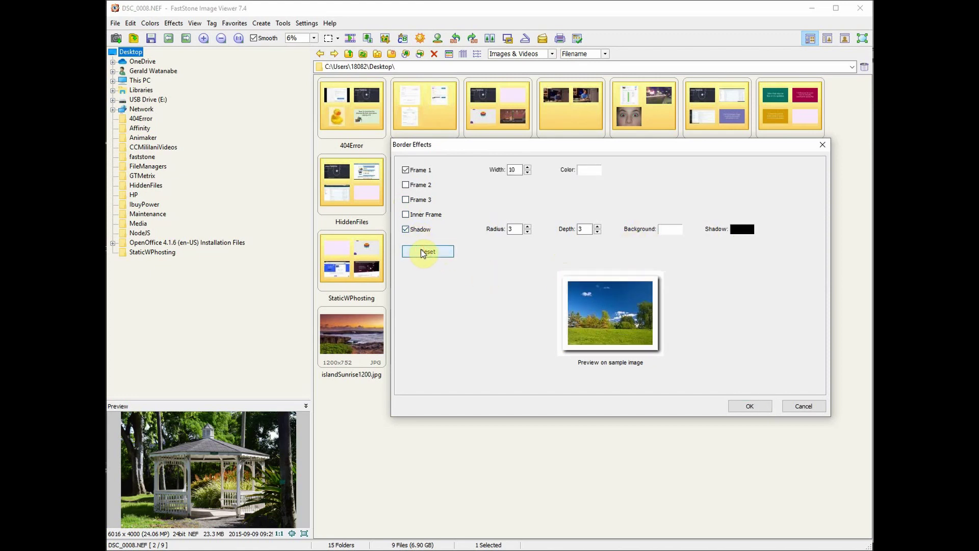
{"action": "left_click", "coordinate": [799, 408]}
Preview frame masks 02, 05 and 65 on DSC_0008.NEF and cancel without applying any mask
{"action": "left_click", "coordinate": [172, 23]}
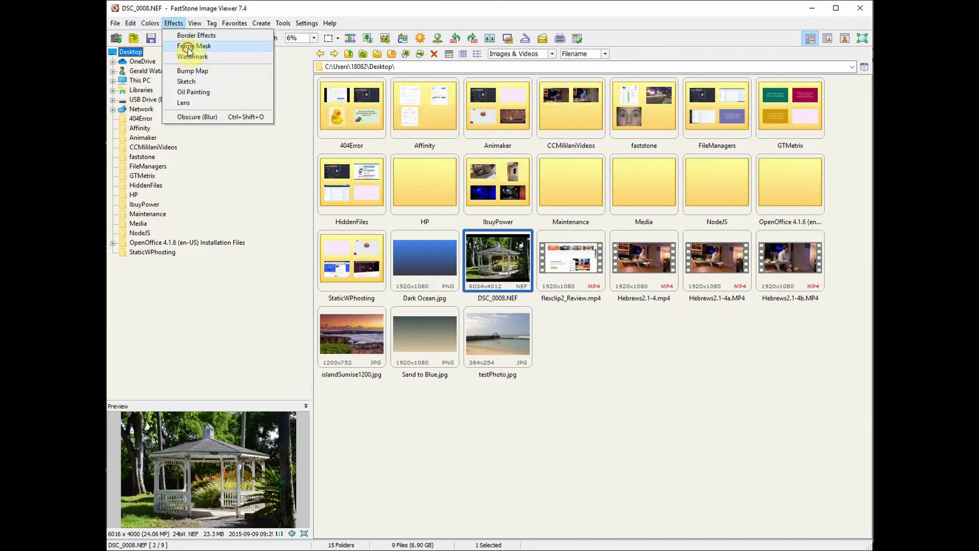
{"action": "left_click", "coordinate": [189, 47]}
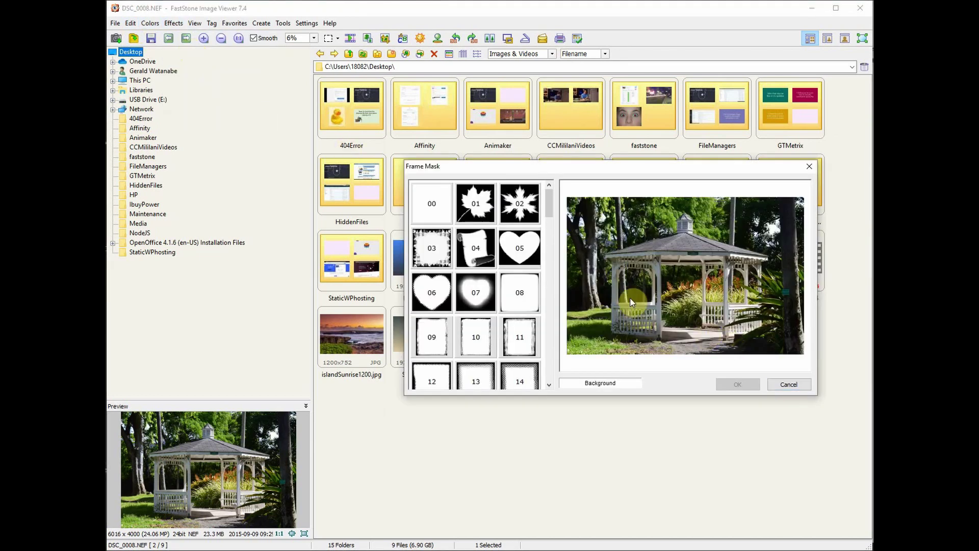
{"action": "left_click", "coordinate": [517, 207]}
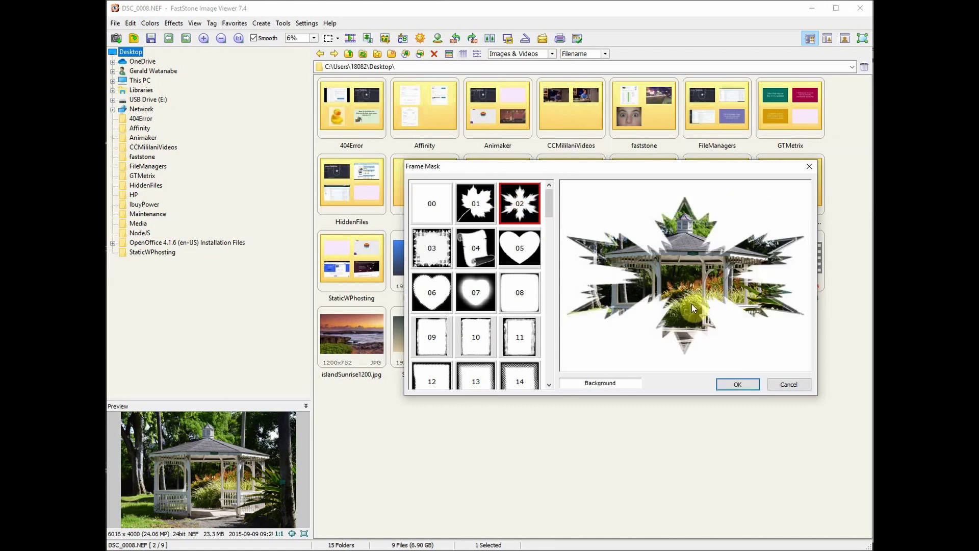
{"action": "left_click", "coordinate": [531, 252]}
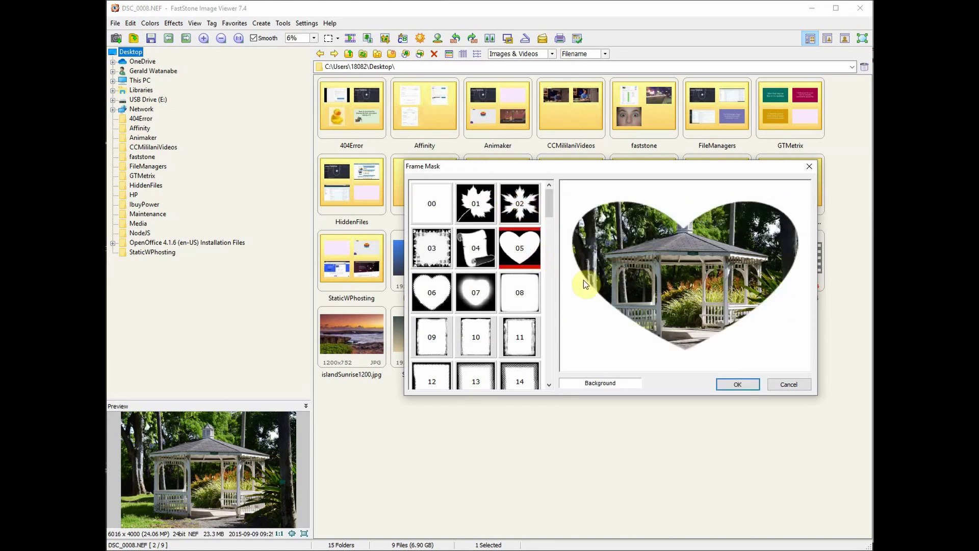
{"action": "left_click_drag", "start_coordinate": [548, 213], "coordinate": [542, 323]}
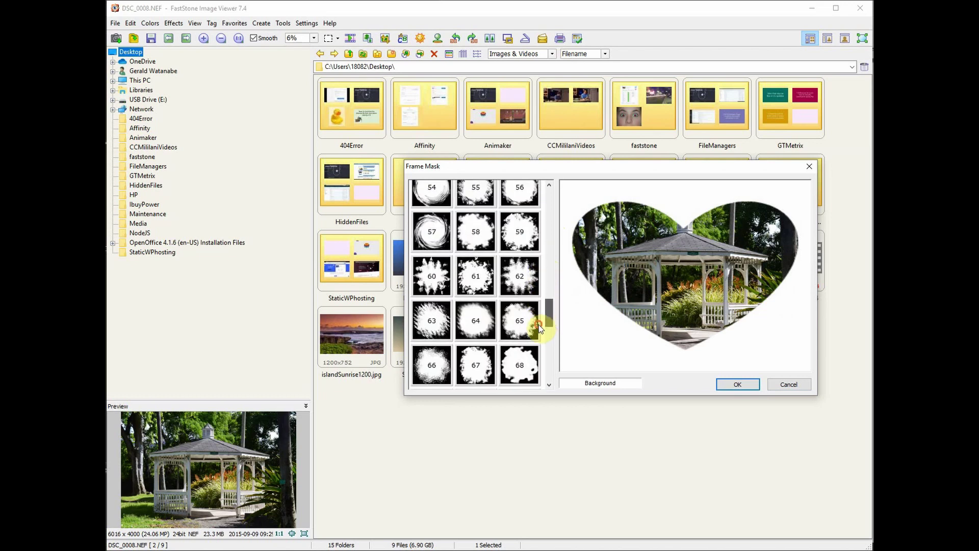
{"action": "left_click", "coordinate": [525, 320]}
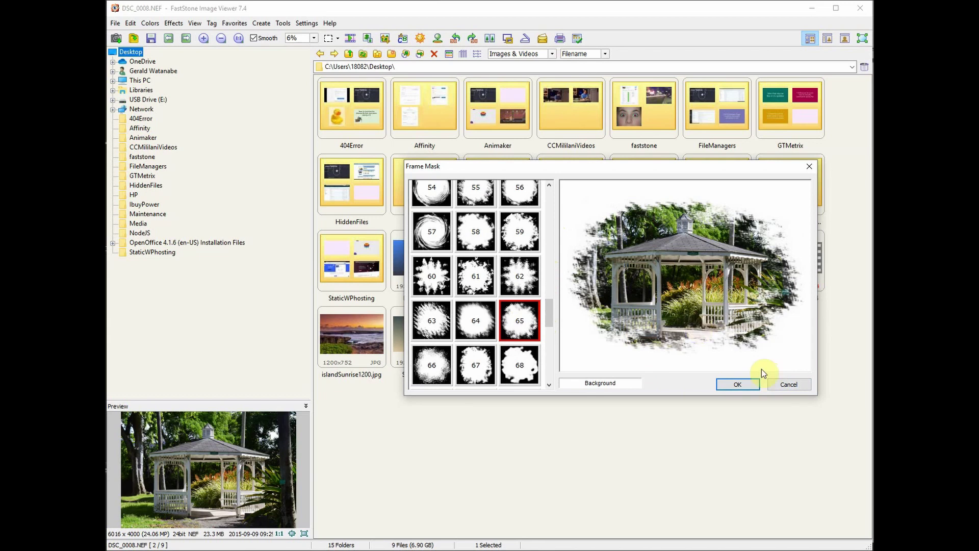
{"action": "left_click", "coordinate": [792, 386]}
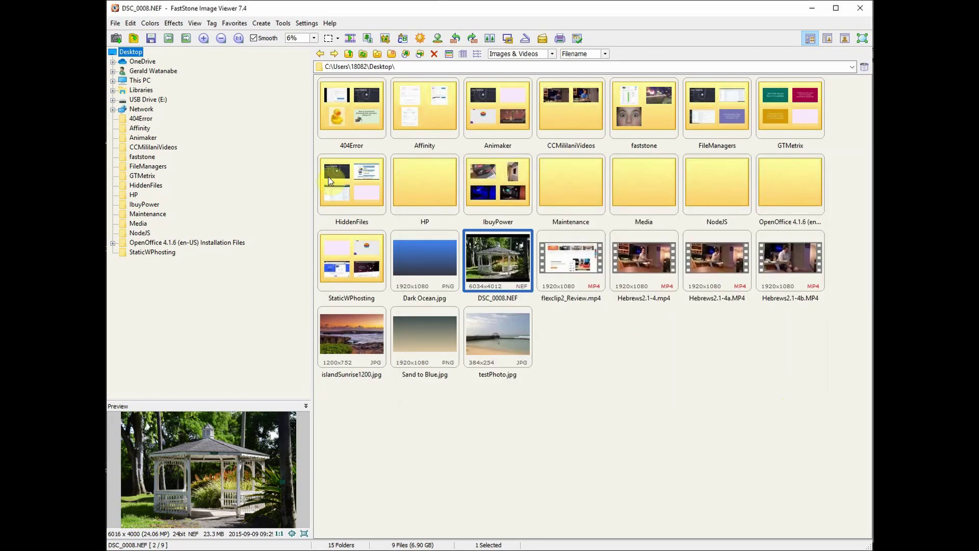
View the Bump Map effect on DSC_0008.NEF and close it without applying
{"action": "left_click", "coordinate": [171, 23]}
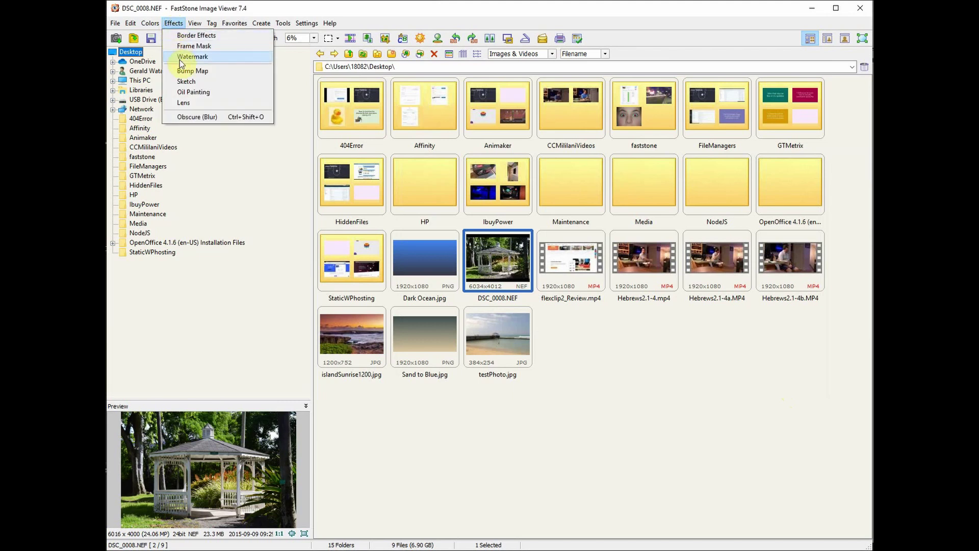
{"action": "left_click", "coordinate": [185, 73]}
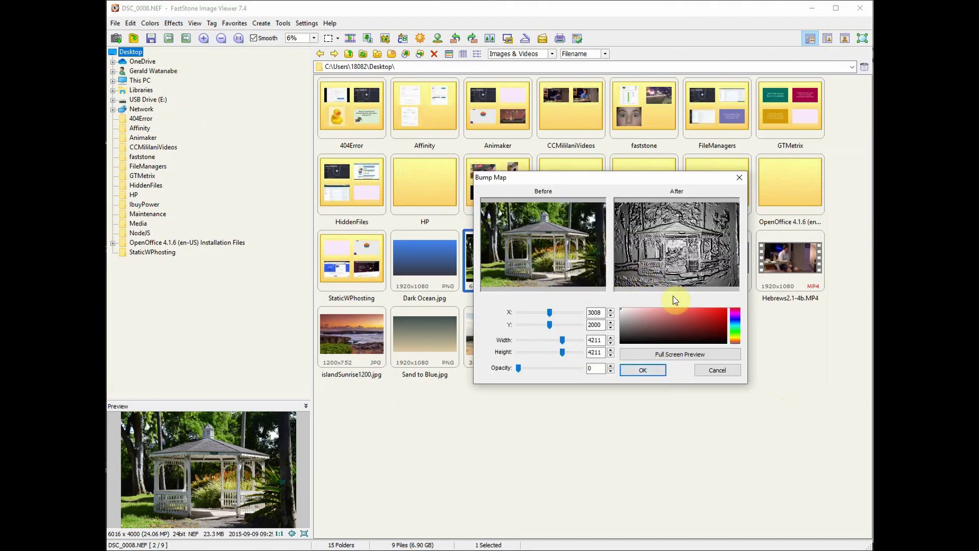
{"action": "left_click", "coordinate": [711, 372]}
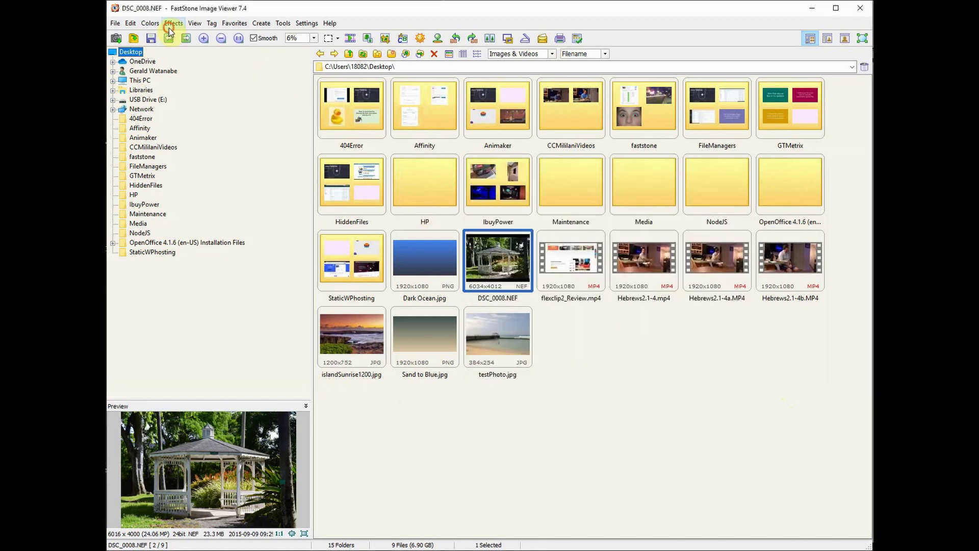
Preview the Sketch effect on the gazebo's railing in DSC_0008.NEF and cancel it
{"action": "left_click", "coordinate": [169, 23]}
{"action": "left_click", "coordinate": [187, 83]}
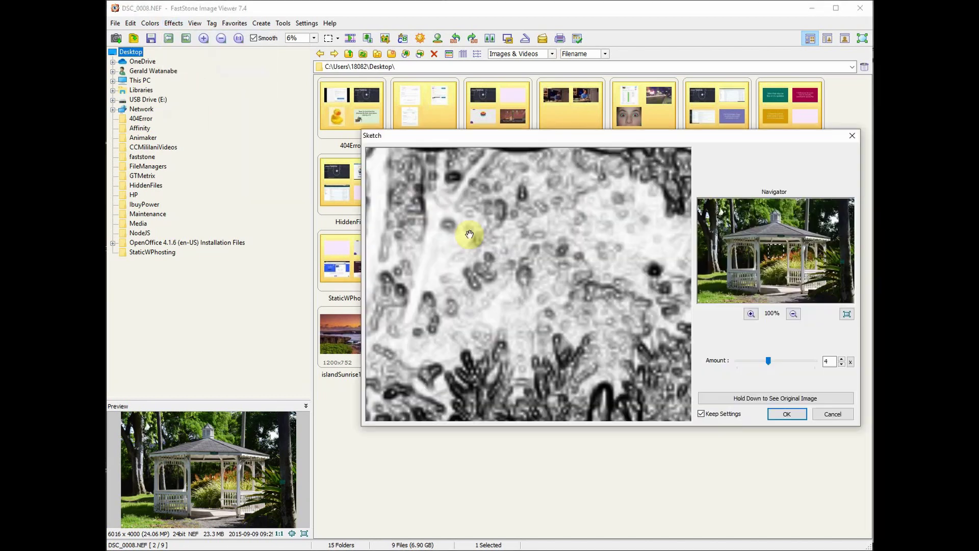
{"action": "left_click_drag", "start_coordinate": [775, 247], "coordinate": [746, 275]}
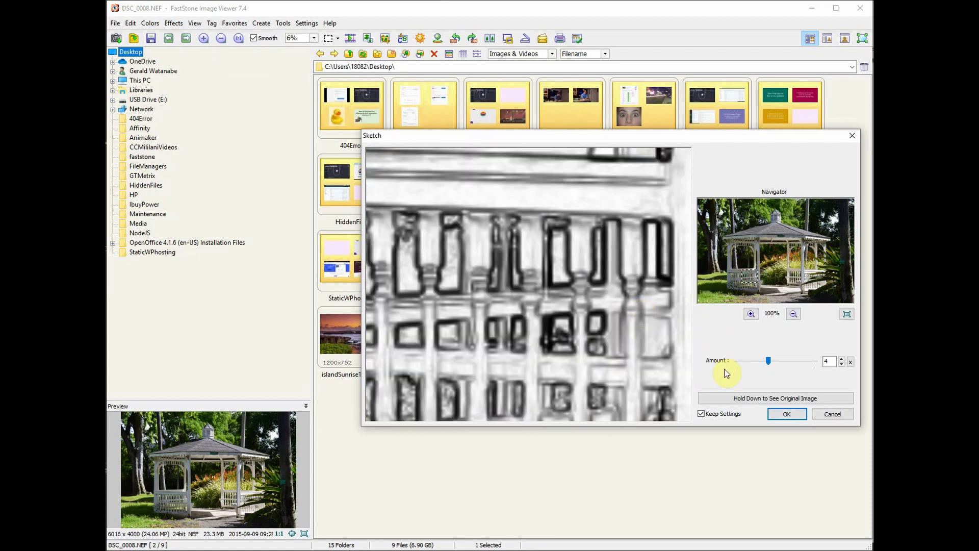
{"action": "left_click", "coordinate": [839, 414]}
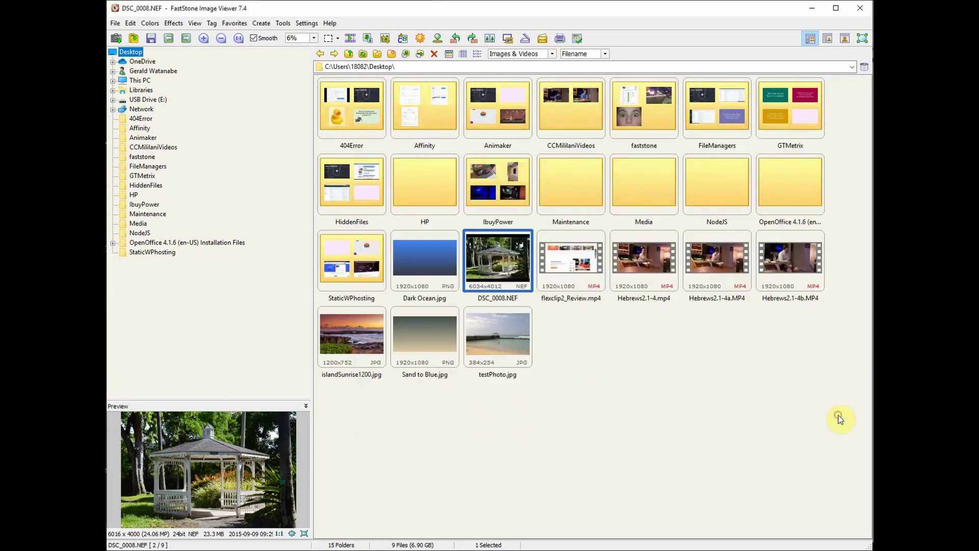
Preview the Oil Painting effect on the gazebo's railing in DSC_0008.NEF and cancel it
{"action": "left_click", "coordinate": [174, 22]}
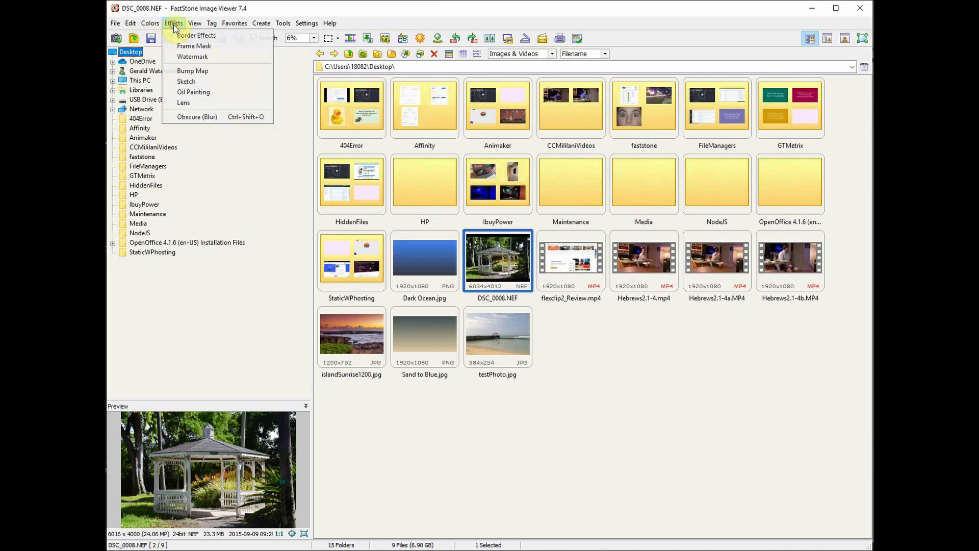
{"action": "left_click", "coordinate": [193, 92]}
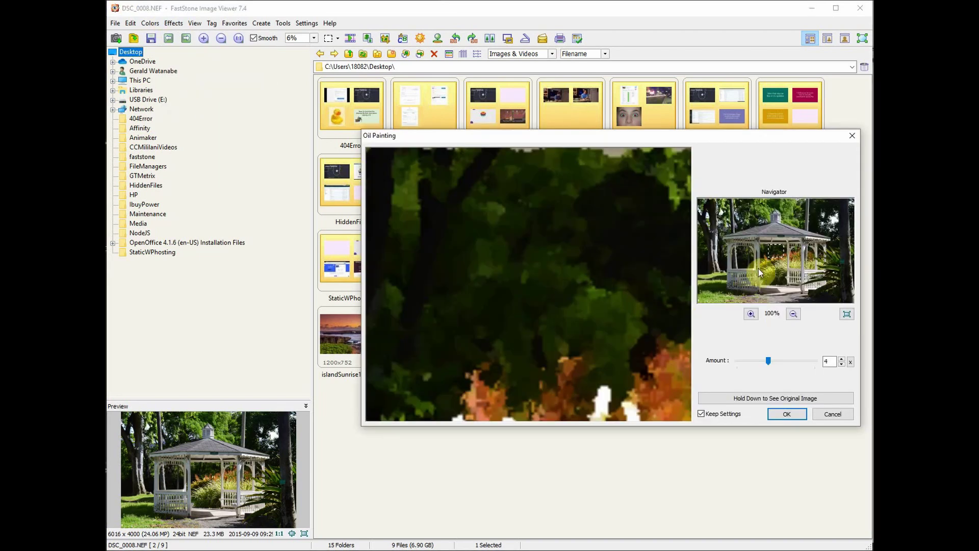
{"action": "left_click_drag", "start_coordinate": [776, 251], "coordinate": [747, 275]}
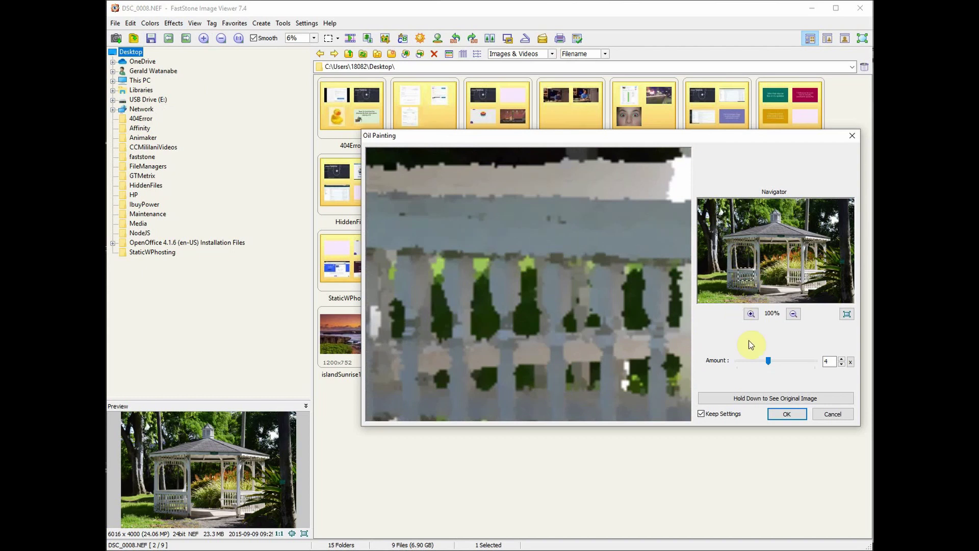
{"action": "left_click", "coordinate": [834, 416]}
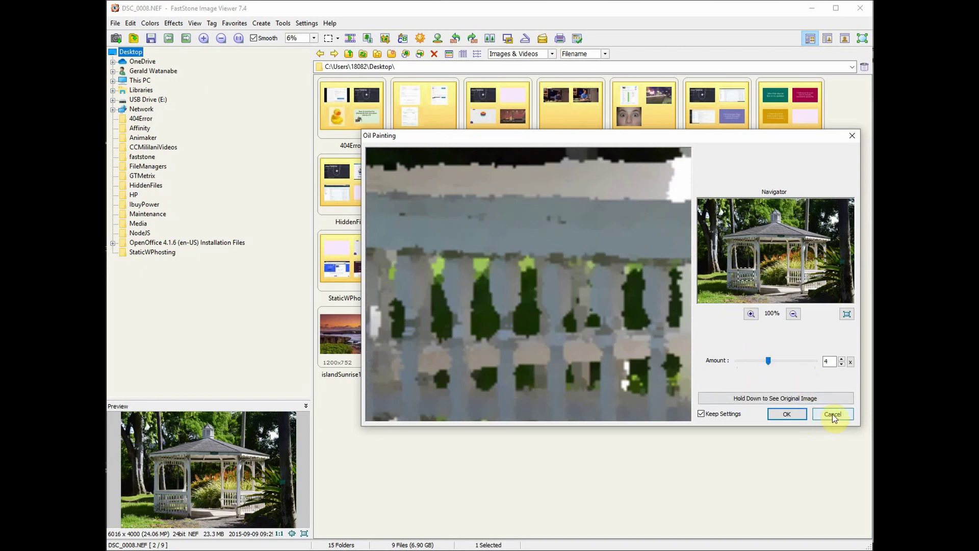
{"action": "left_click", "coordinate": [833, 416]}
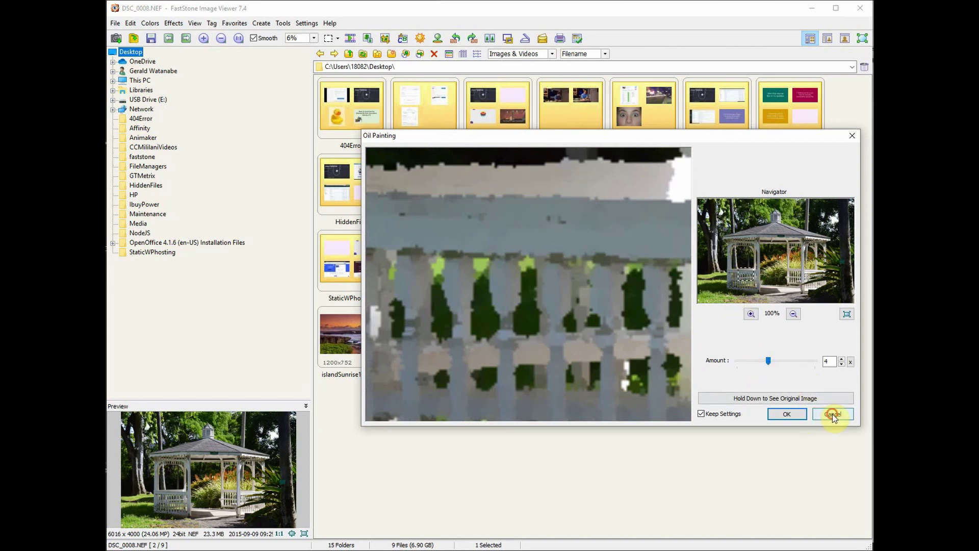
Preview the Lens effect on DSC_0008.NEF and cancel without applying it
{"action": "left_click", "coordinate": [169, 25]}
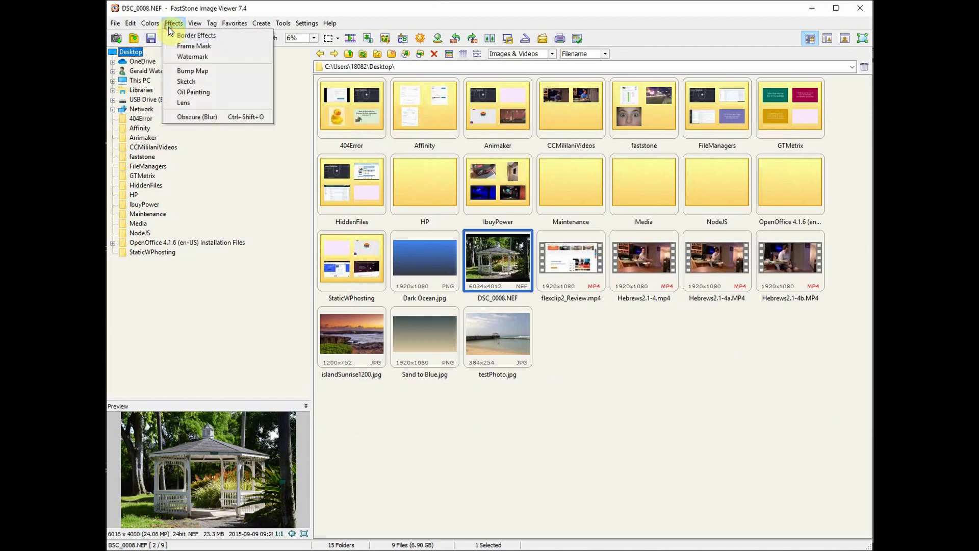
{"action": "left_click", "coordinate": [184, 105]}
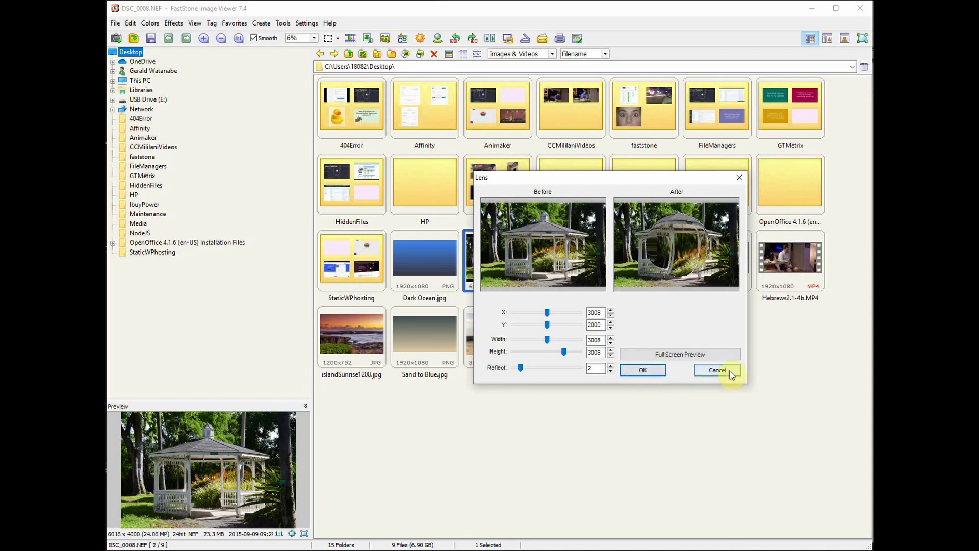
{"action": "left_click", "coordinate": [717, 370]}
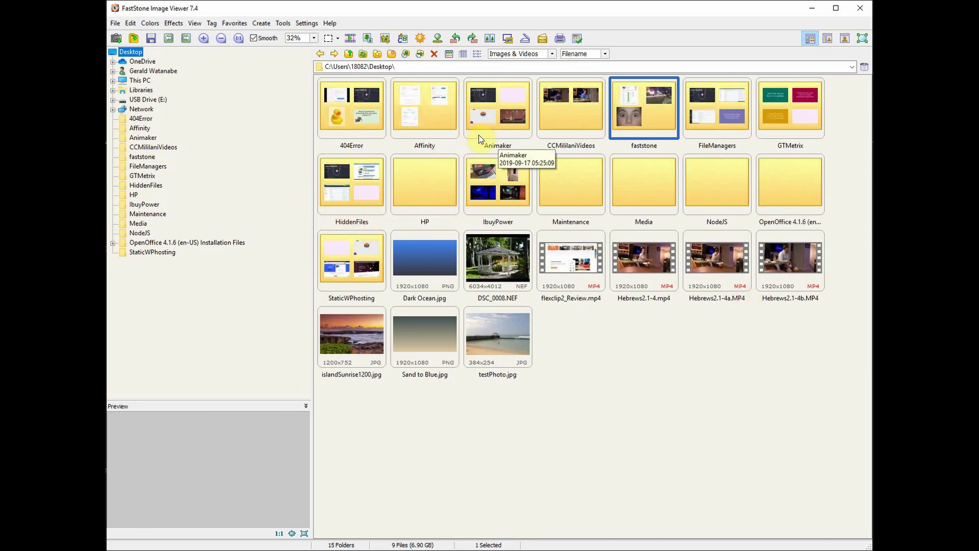
Open the faststone folder and view gtmetrixThumbnail650.png full screen, then return to the thumbnails
{"action": "double_click", "coordinate": [631, 124]}
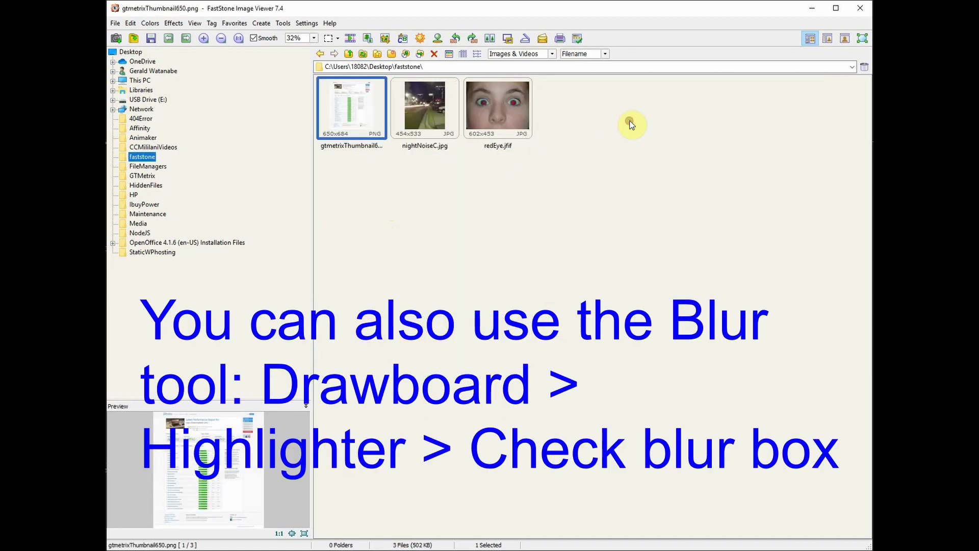
{"action": "double_click", "coordinate": [370, 116]}
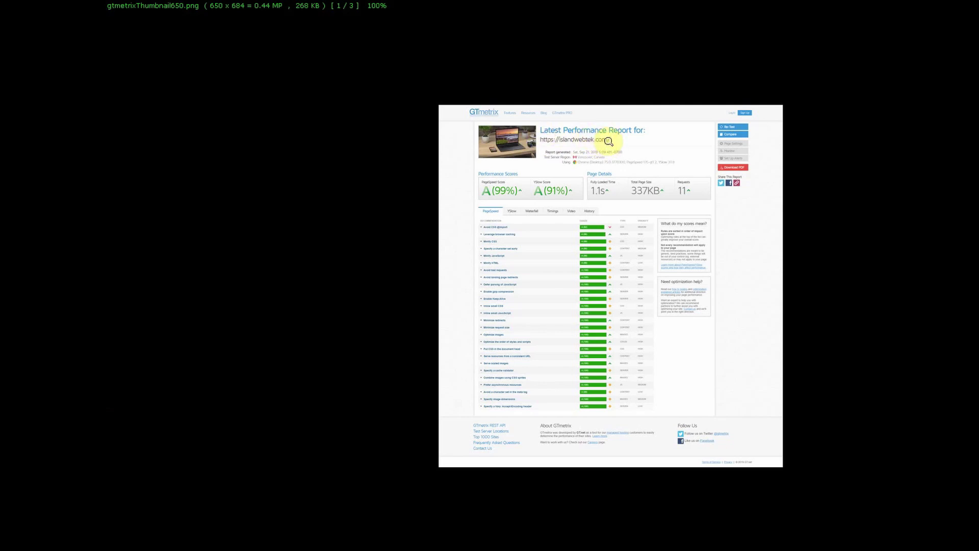
{"action": "key", "text": "Escape"}
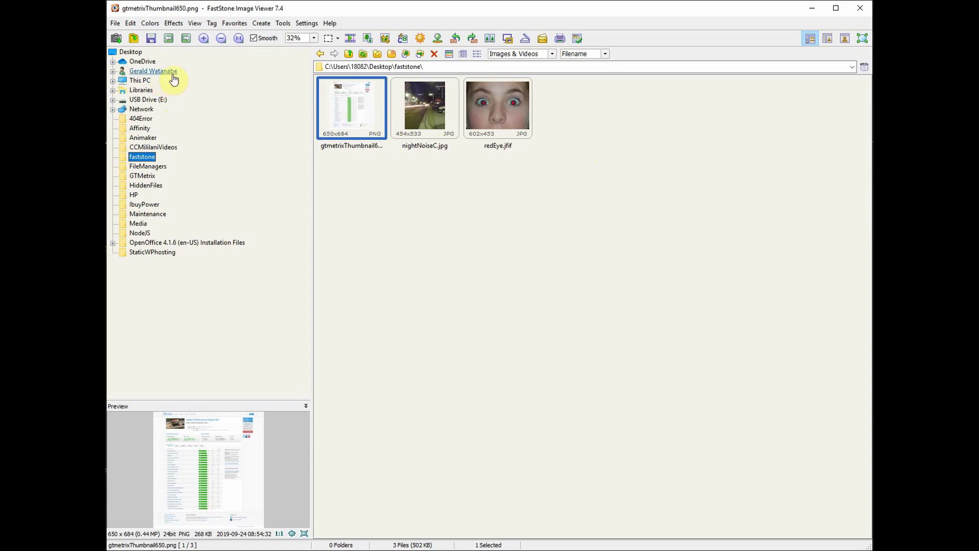
Try to apply the Obscure (Blur) effect to gtmetrixThumbnail650.png without a selection
{"action": "left_click", "coordinate": [173, 23]}
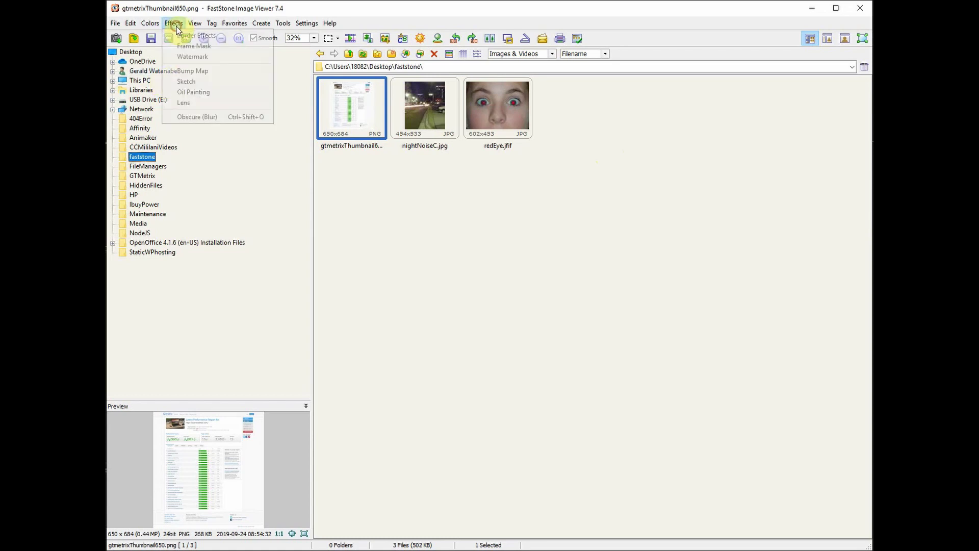
{"action": "left_click", "coordinate": [192, 116]}
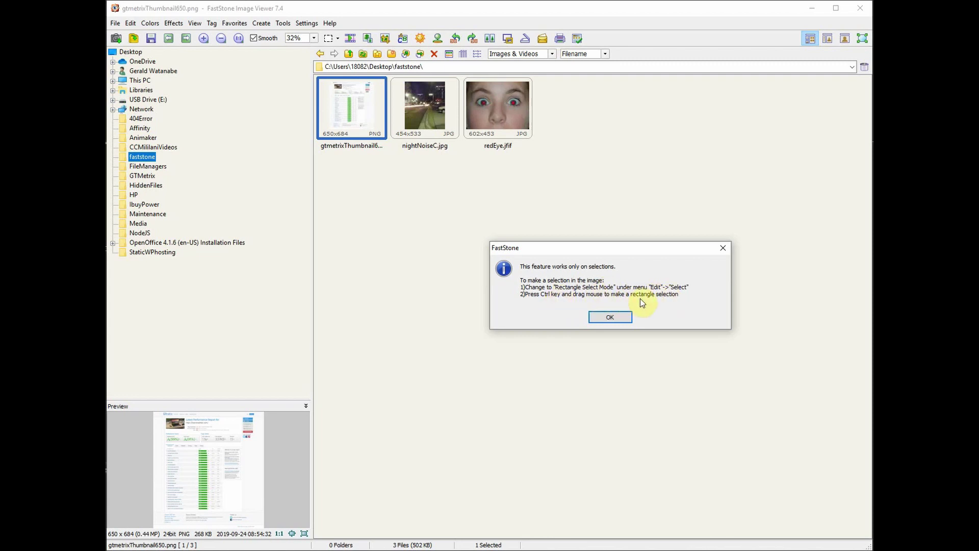
{"action": "left_click", "coordinate": [616, 319]}
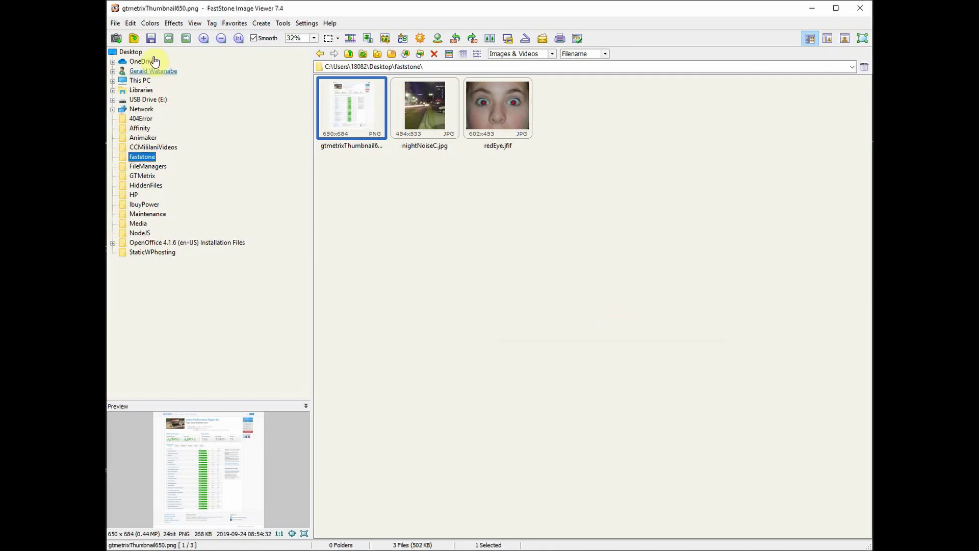
{"action": "left_click", "coordinate": [168, 23]}
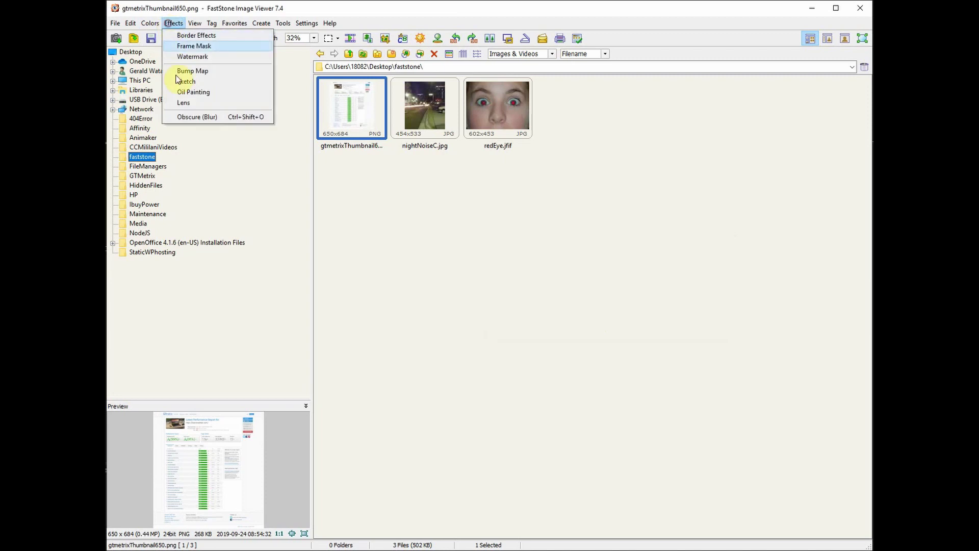
{"action": "left_click", "coordinate": [189, 119]}
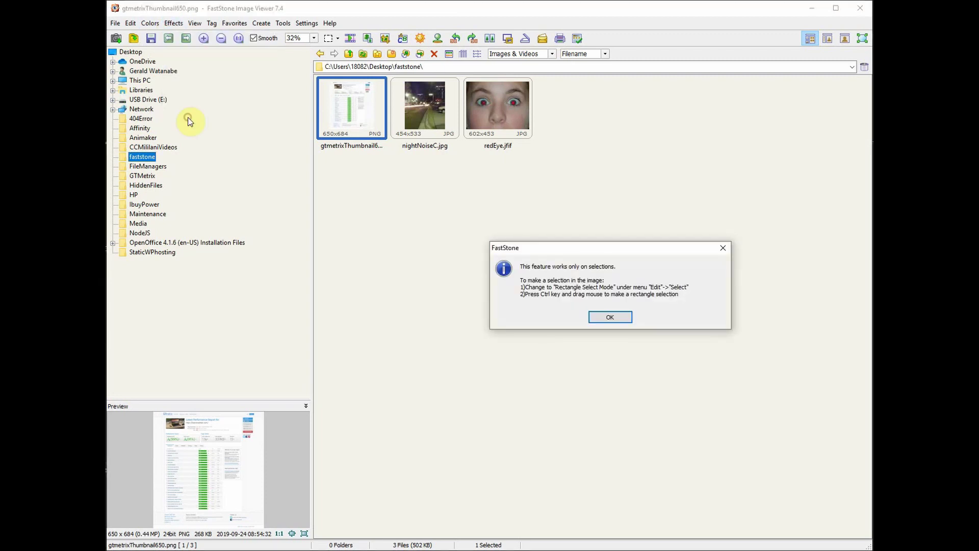
{"action": "left_click", "coordinate": [620, 320]}
Check that Rectangle Select Mode is the active image selection mode
{"action": "left_click", "coordinate": [131, 24]}
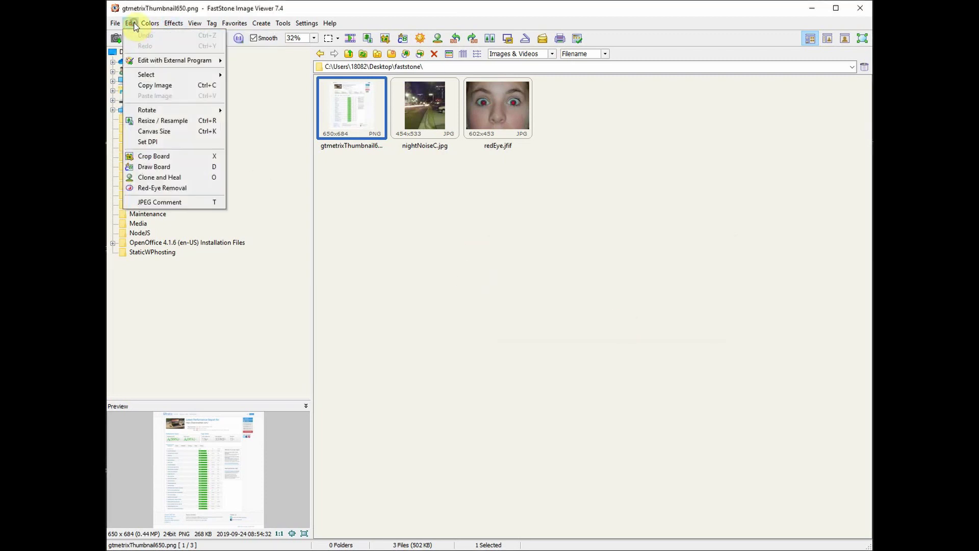
{"action": "mouse_move", "coordinate": [164, 75]}
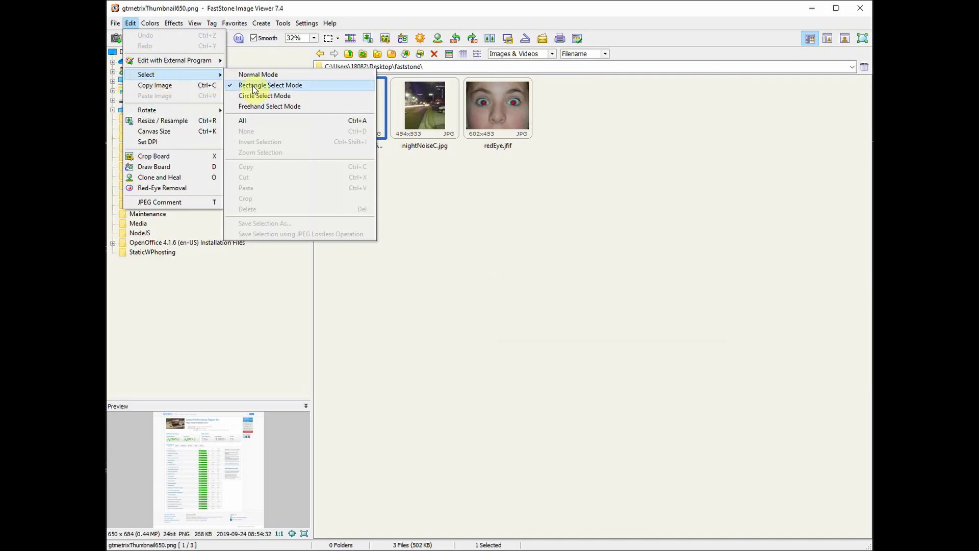
{"action": "left_click", "coordinate": [535, 212]}
Open gtmetrixThumbnail650.png full screen, select the website address under the report title with a rectangle, and blur it
{"action": "double_click", "coordinate": [347, 114]}
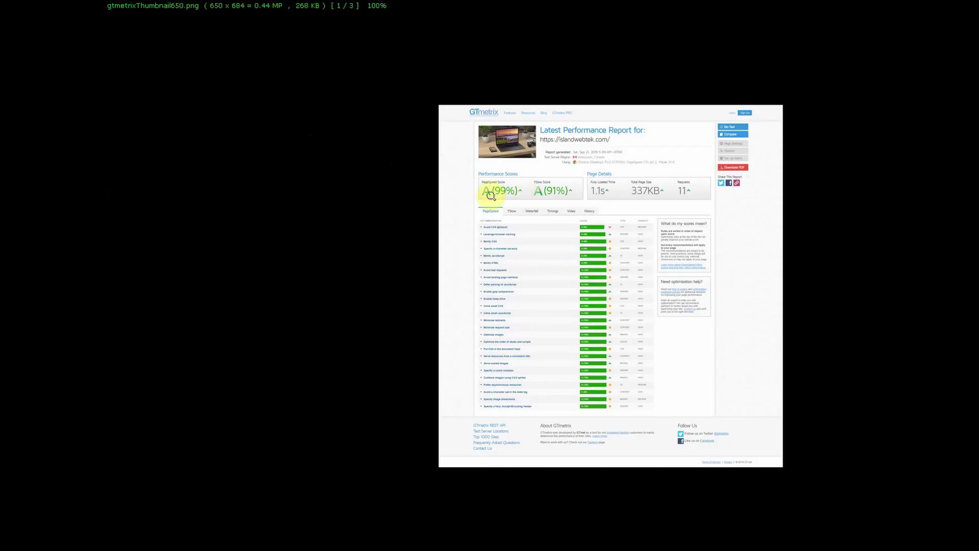
{"action": "left_click_drag", "start_coordinate": [540, 135], "coordinate": [619, 148]}
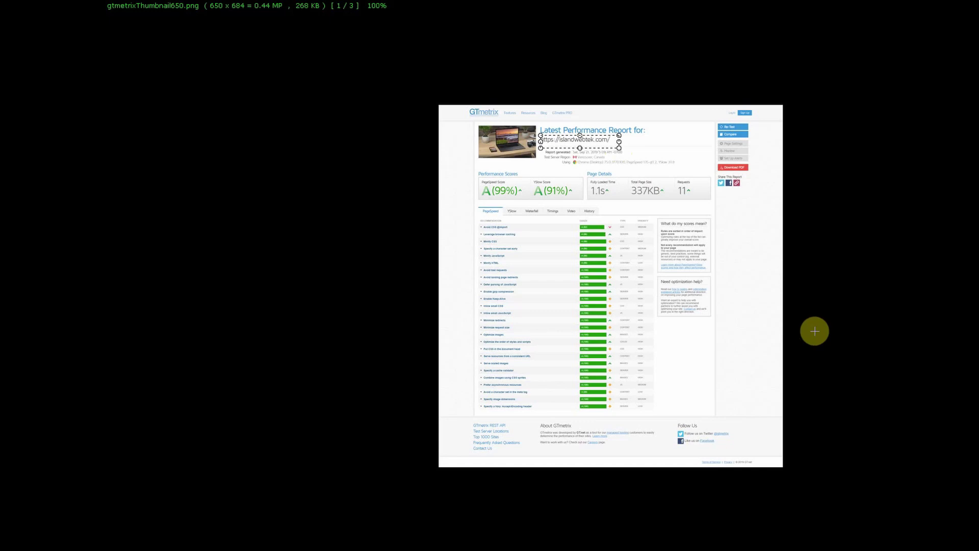
{"action": "key", "text": "ctrl+b"}
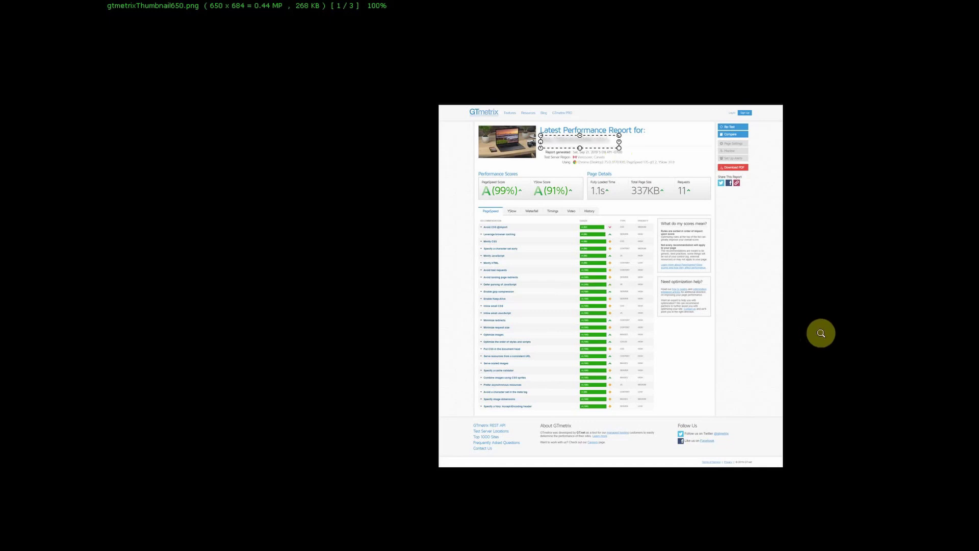
{"action": "key", "text": "Escape"}
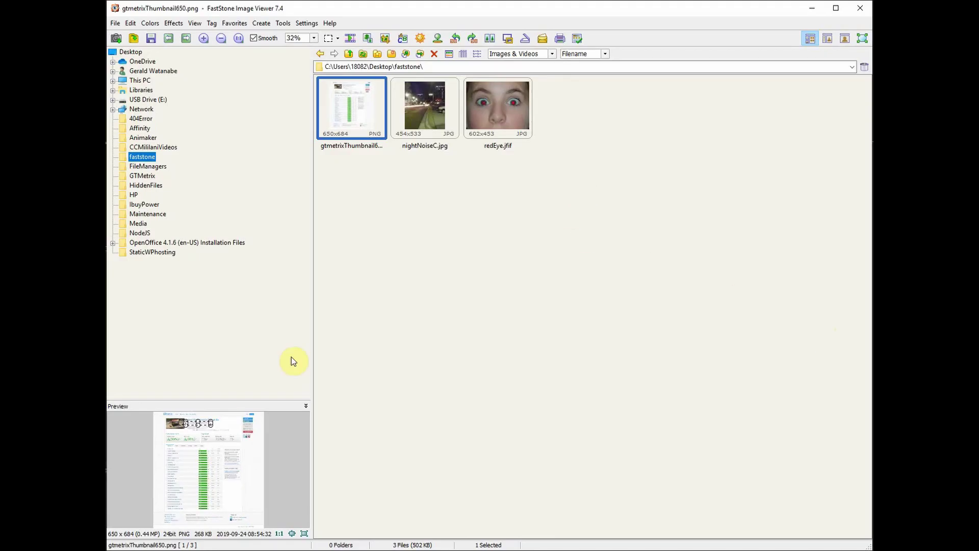
Save the blurred image in PNG format as gtmetrixThumbnail650B in the faststone folder and view the copy full screen
{"action": "left_click", "coordinate": [115, 24]}
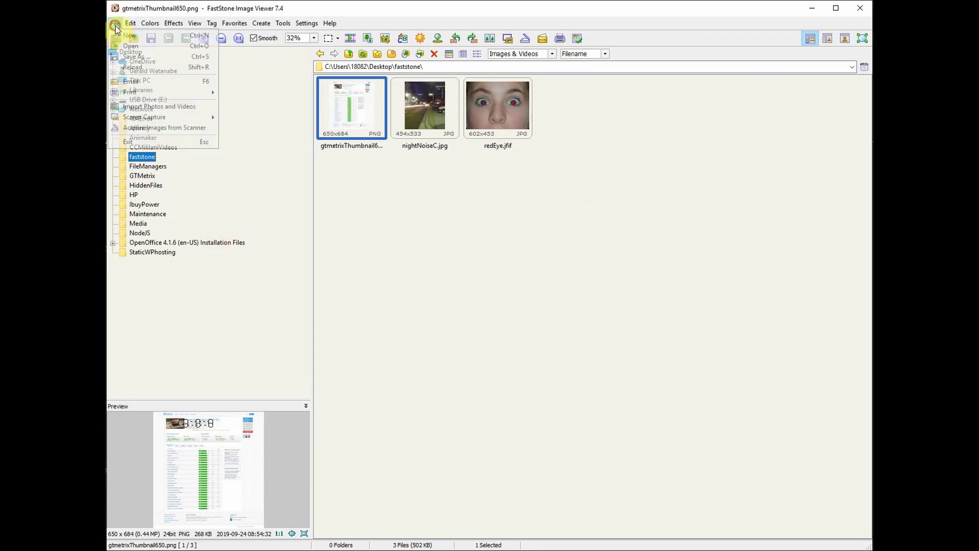
{"action": "left_click", "coordinate": [130, 57]}
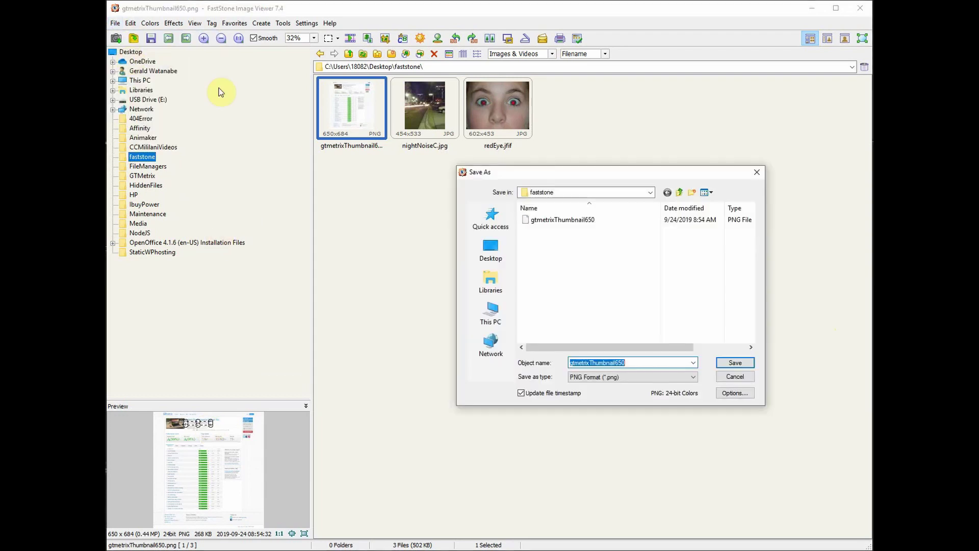
{"action": "left_click", "coordinate": [632, 363]}
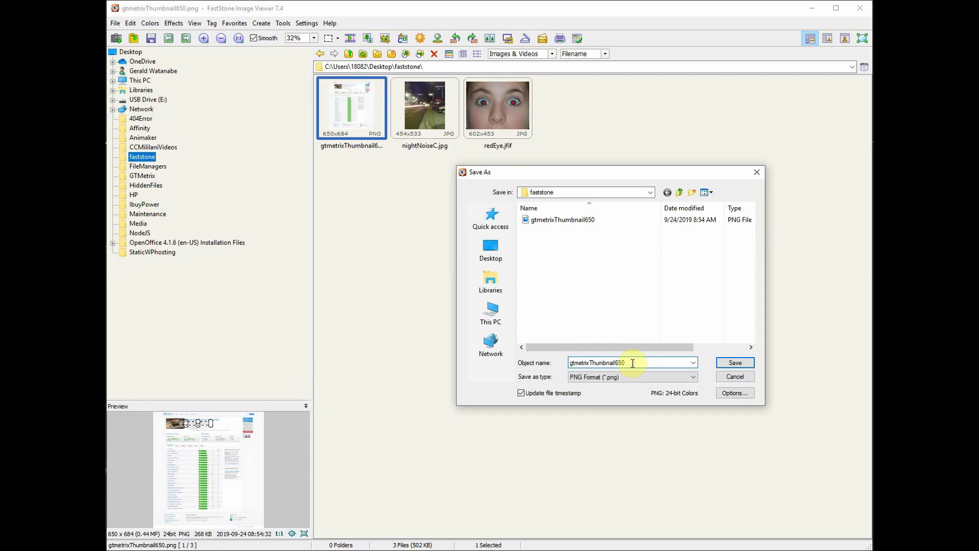
{"action": "type", "text": "B"}
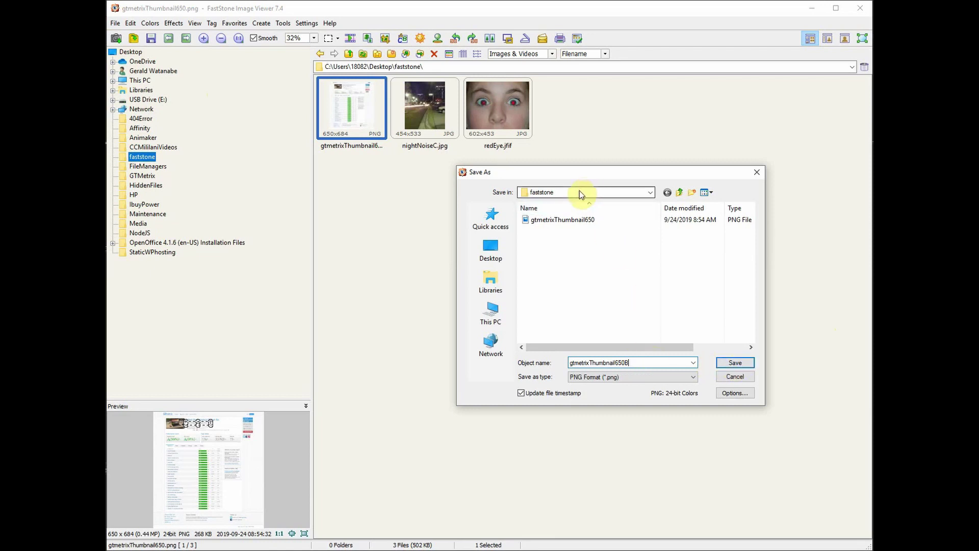
{"action": "left_click", "coordinate": [733, 362]}
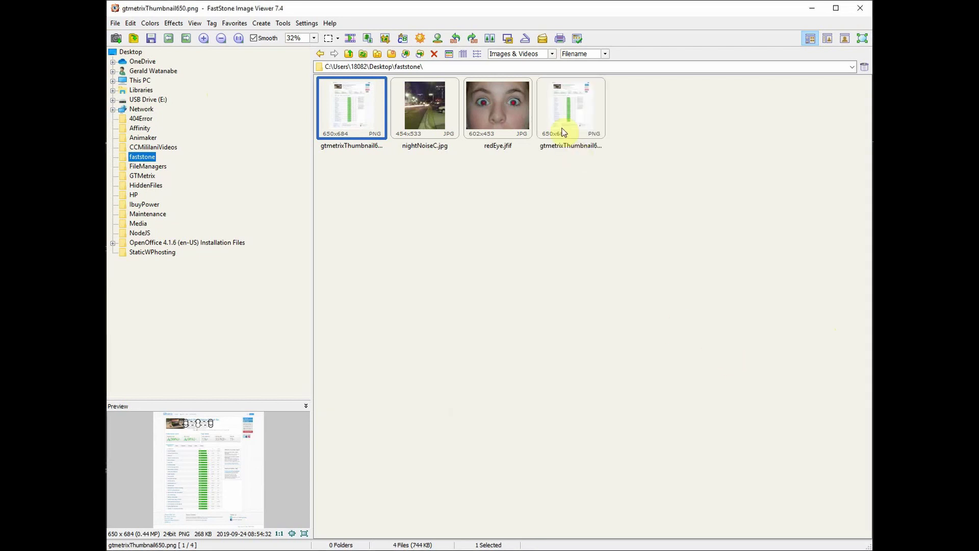
{"action": "double_click", "coordinate": [578, 132]}
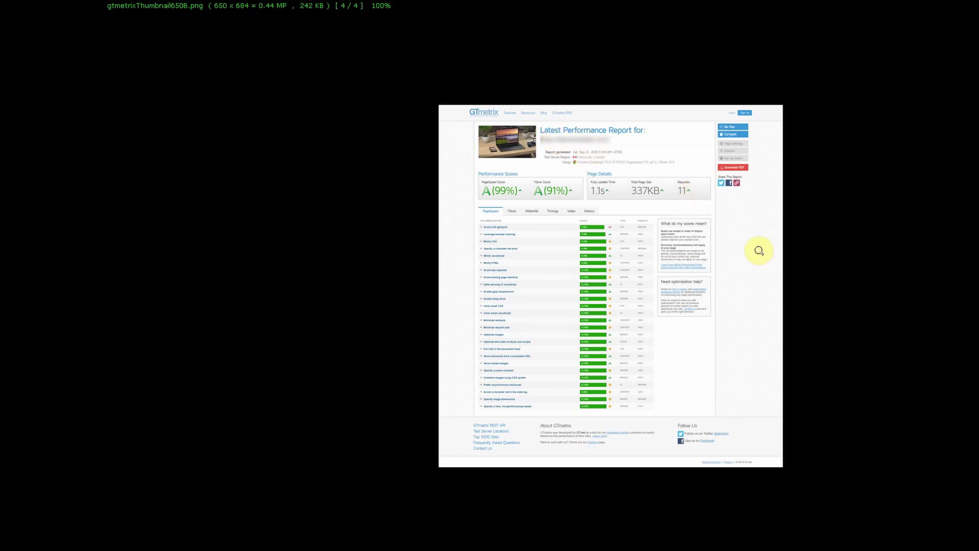
{"action": "key", "text": "Escape"}
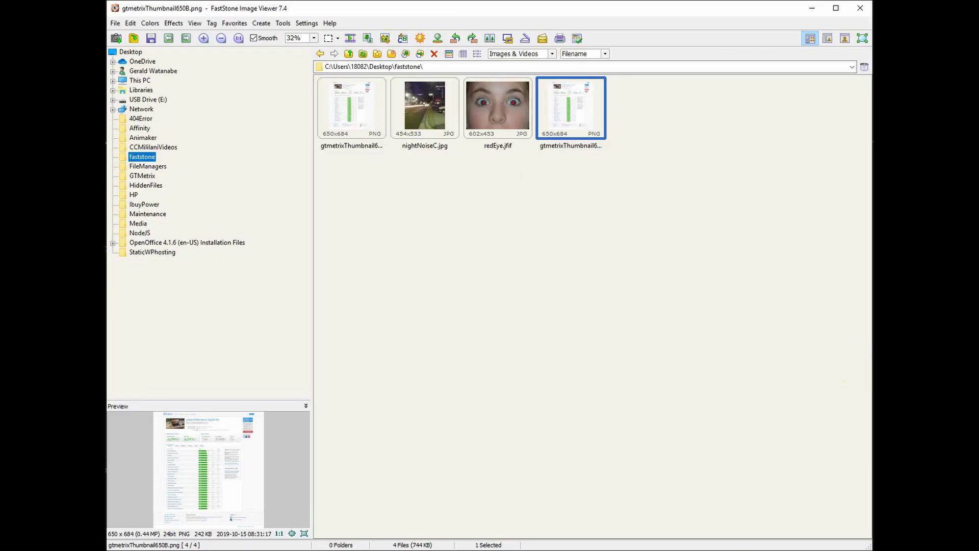
Return to the Desktop folder and look over the available Favorites, Create and Settings commands, including the skin choices
{"action": "left_click", "coordinate": [131, 51]}
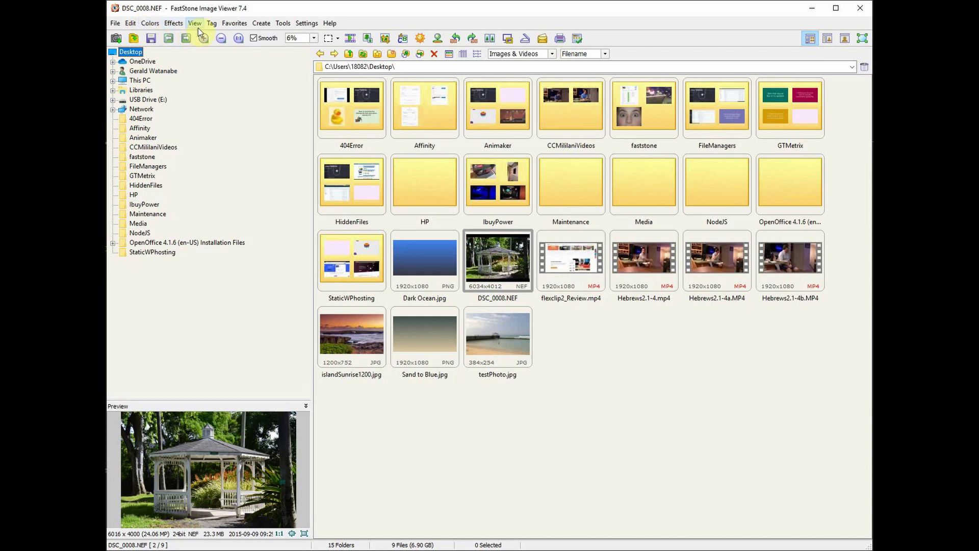
{"action": "left_click", "coordinate": [228, 24]}
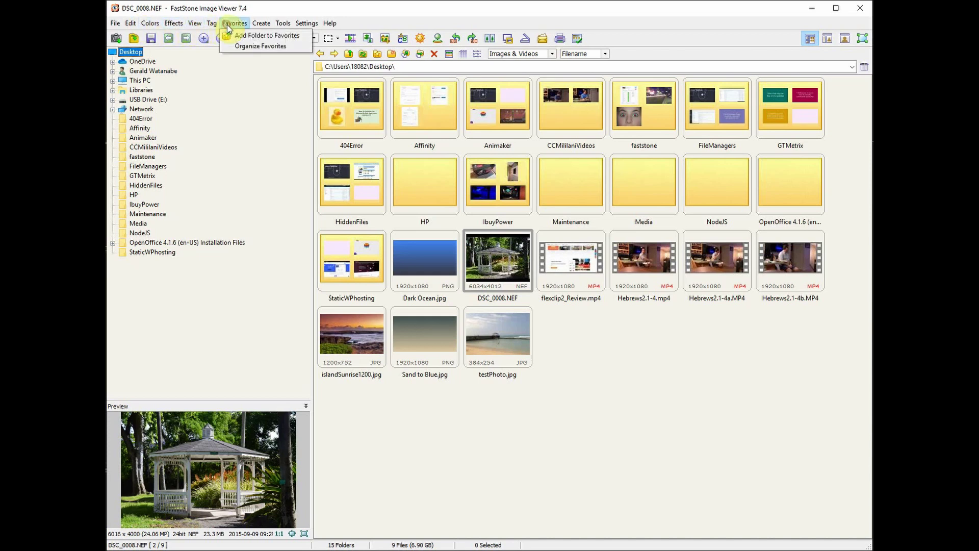
{"action": "mouse_move", "coordinate": [259, 26]}
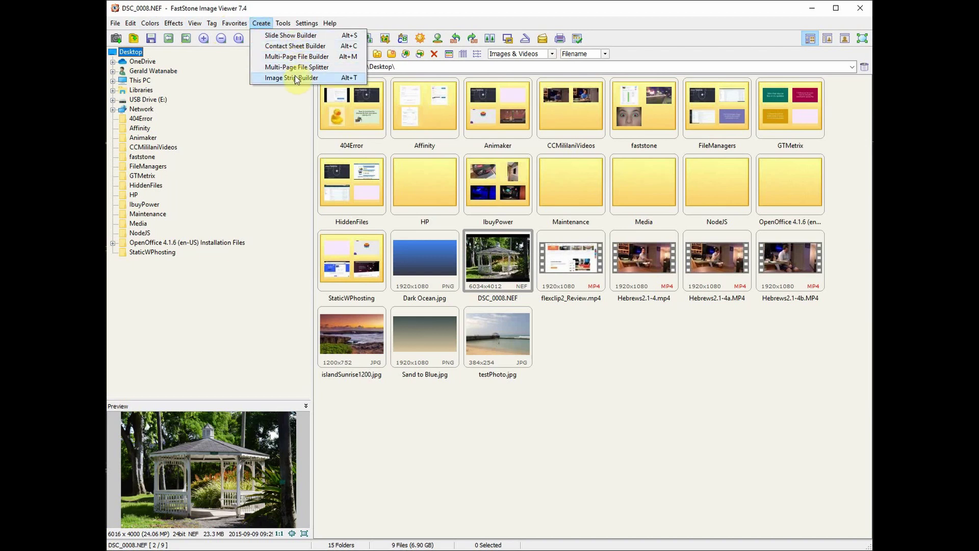
{"action": "left_click", "coordinate": [283, 23]}
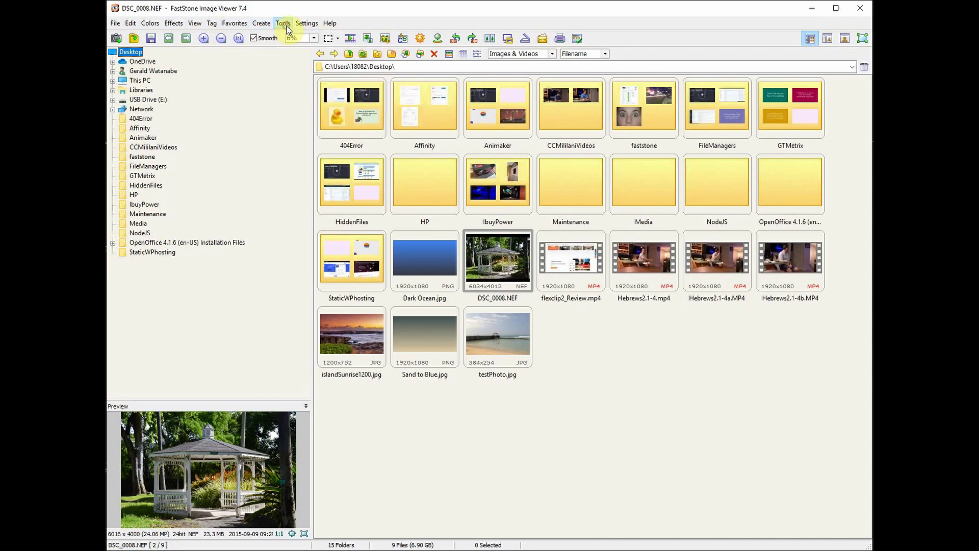
{"action": "left_click", "coordinate": [285, 25]}
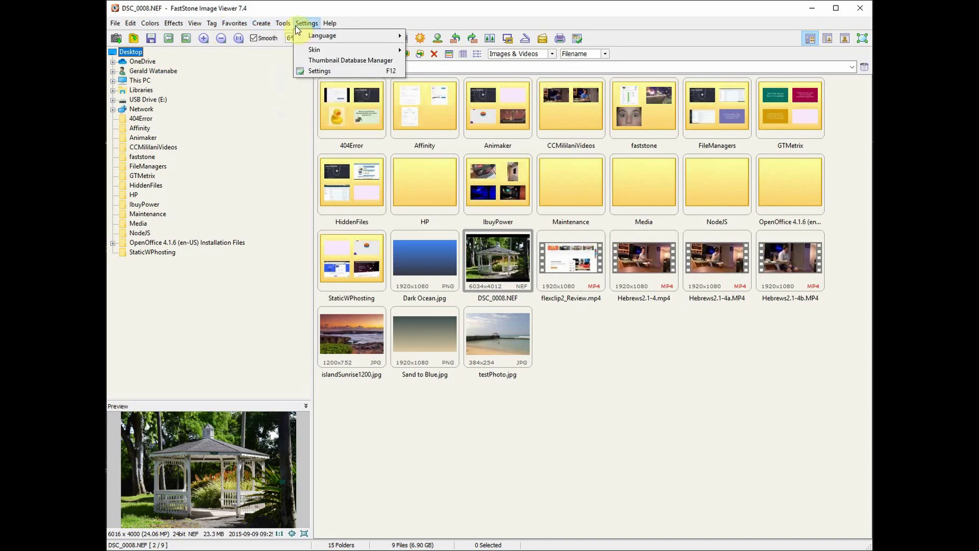
{"action": "left_click", "coordinate": [300, 24]}
{"action": "left_click", "coordinate": [300, 24]}
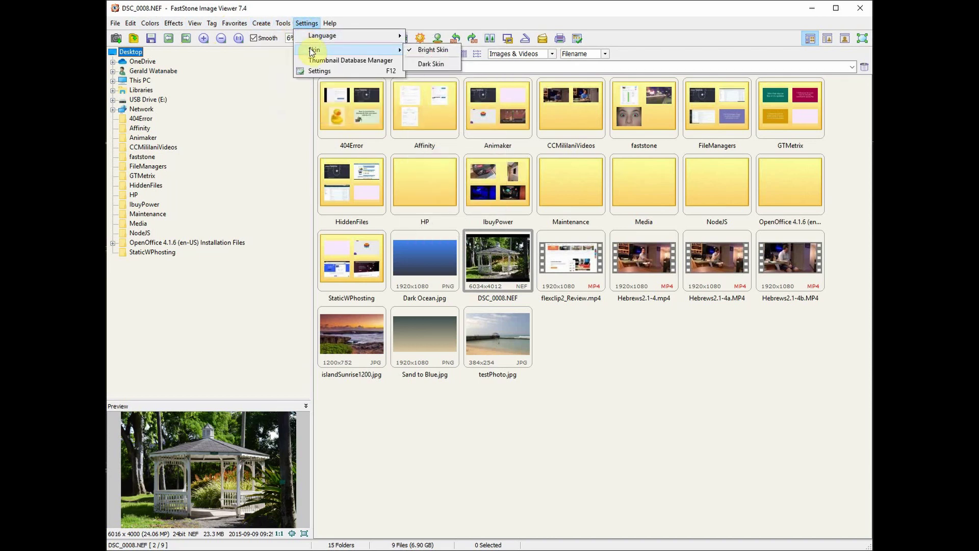
Switch the program's appearance to the Dark Skin
{"action": "mouse_move", "coordinate": [314, 40]}
{"action": "mouse_move", "coordinate": [346, 51]}
{"action": "left_click", "coordinate": [418, 64]}
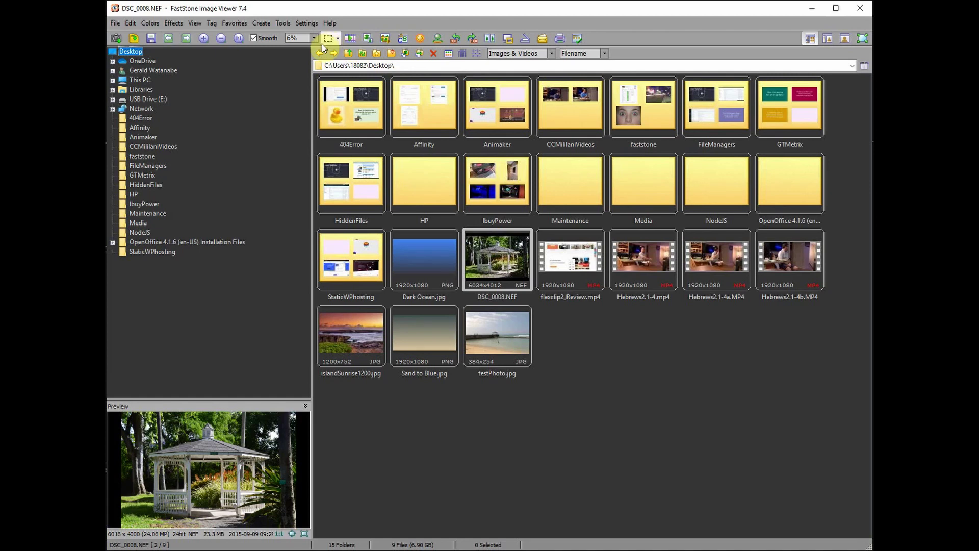
Review the program settings for the viewer, thumbnails, magnifier and RAW files, and close them without changing anything
{"action": "left_click", "coordinate": [306, 23]}
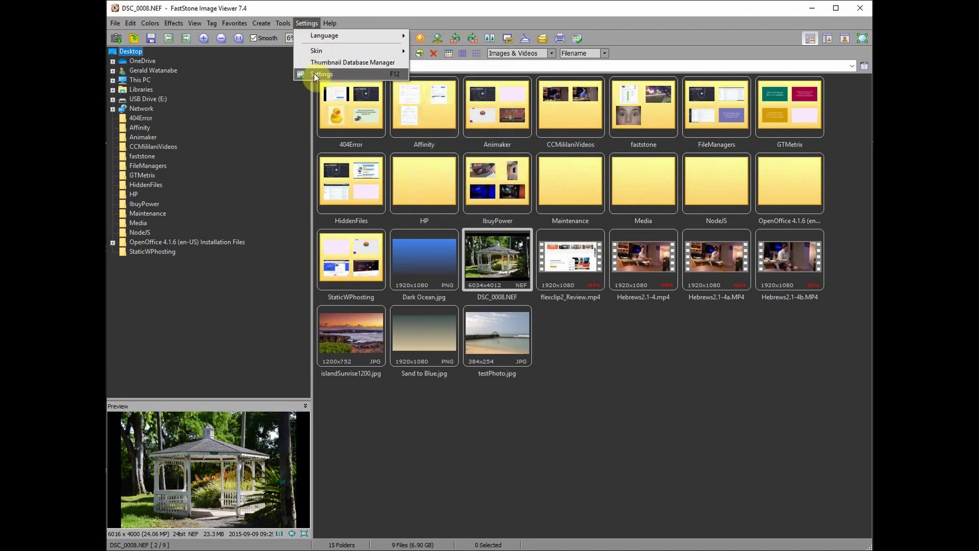
{"action": "left_click", "coordinate": [314, 75]}
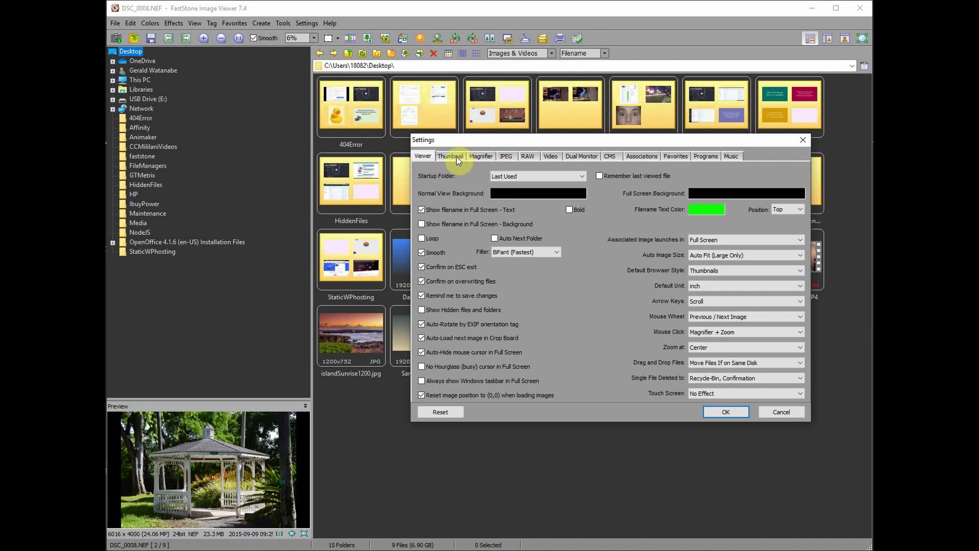
{"action": "left_click", "coordinate": [455, 157]}
{"action": "left_click", "coordinate": [485, 157]}
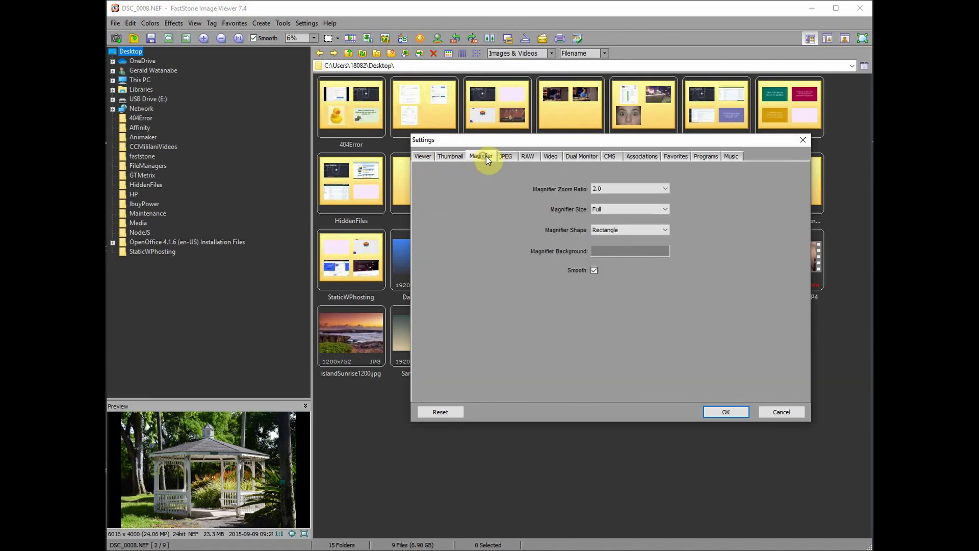
{"action": "left_click", "coordinate": [529, 157]}
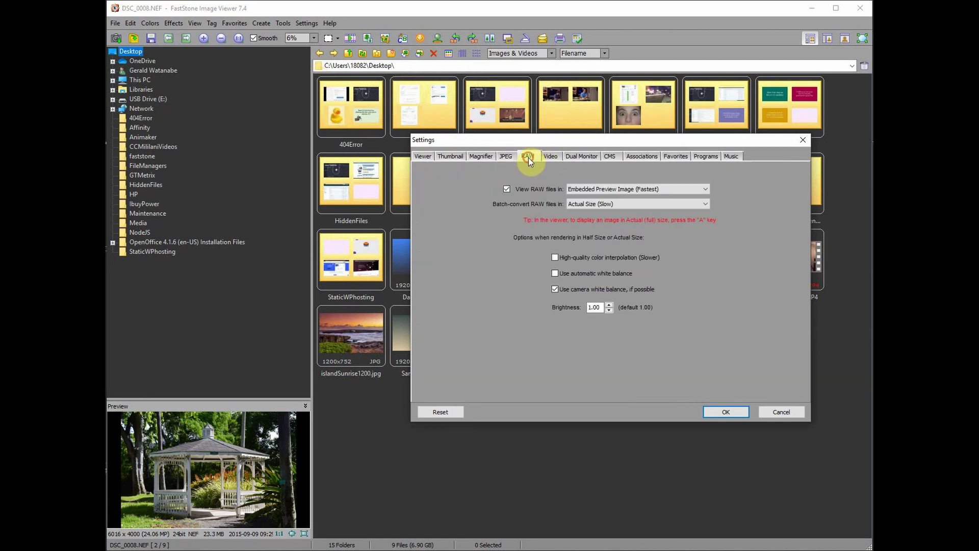
{"action": "left_click", "coordinate": [782, 413]}
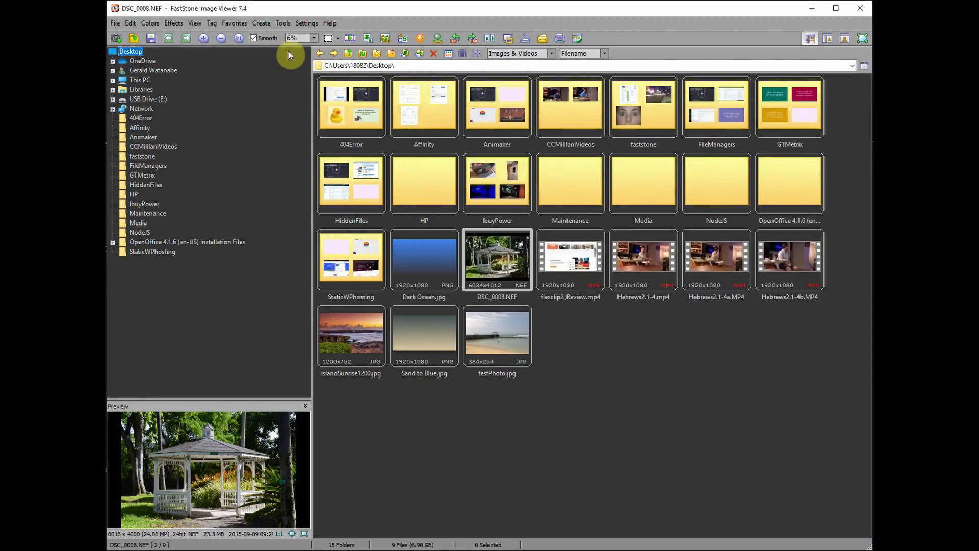
Look over the Help commands, read the Make a Donation information and close it
{"action": "left_click", "coordinate": [330, 23]}
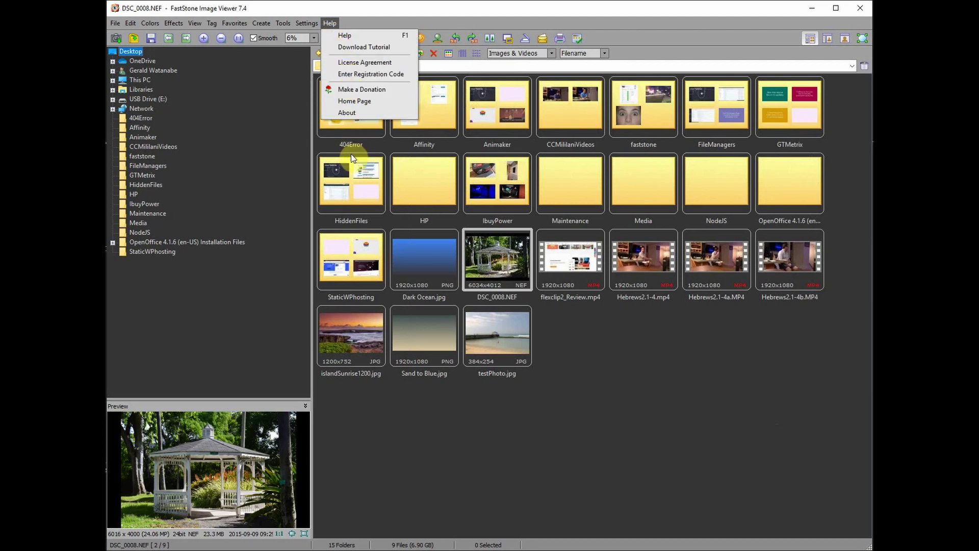
{"action": "left_click", "coordinate": [352, 91]}
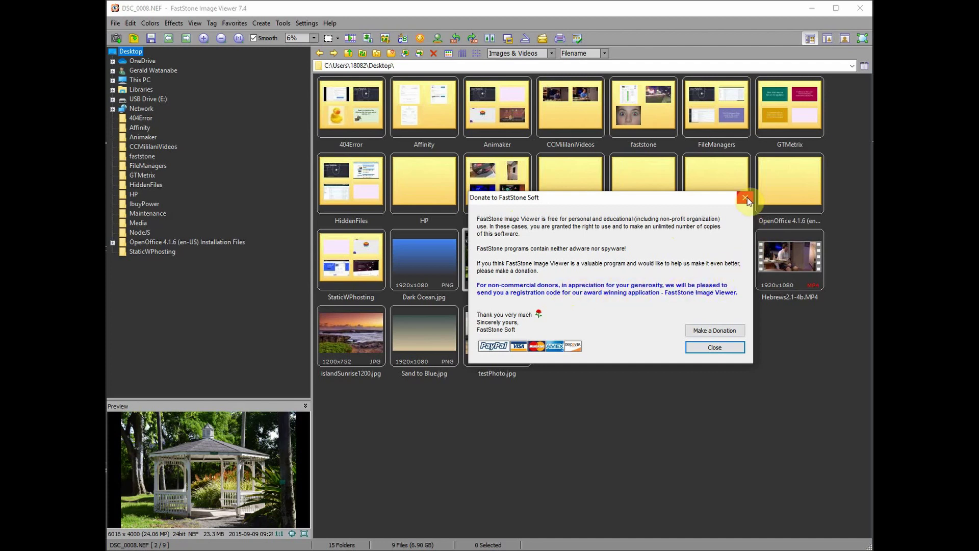
{"action": "left_click", "coordinate": [726, 348]}
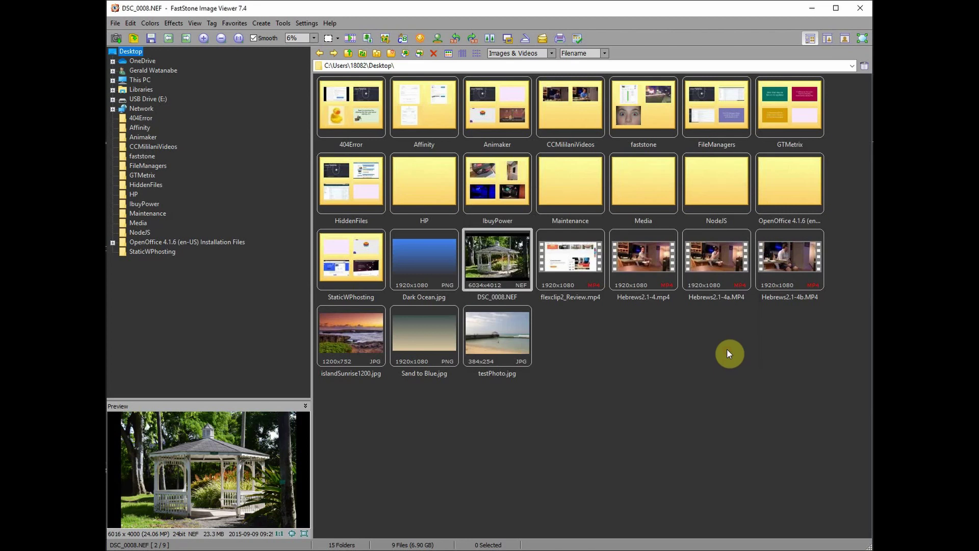